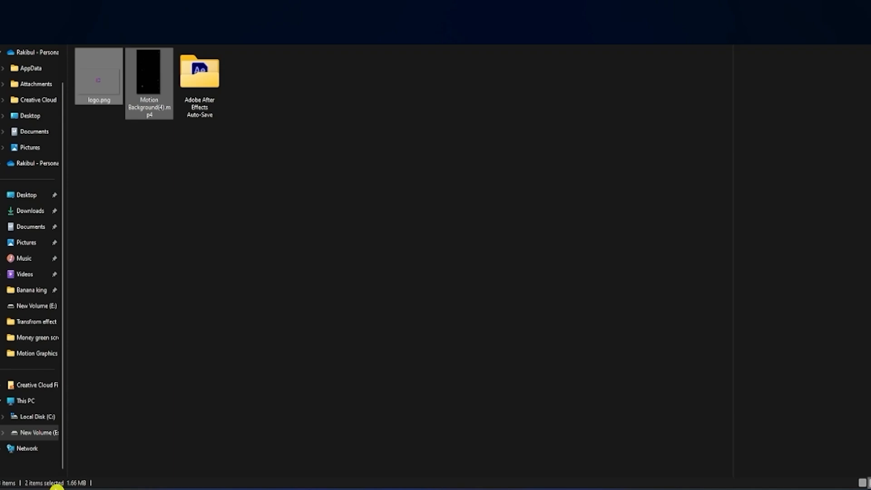
Step: Import logo.png and Motion Background(4).mp4 into the After Effects project and create a composition from logo.png
{"action": "left_click", "coordinate": [157, 147]}
{"action": "left_click", "coordinate": [148, 102]}
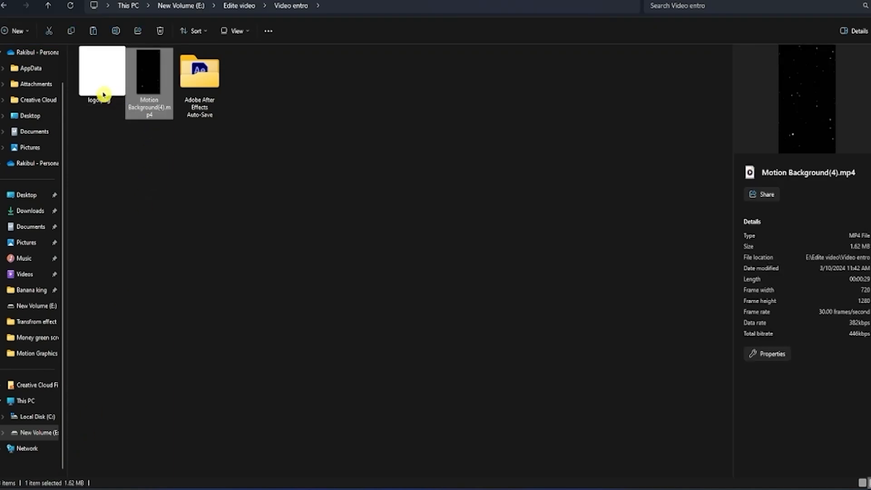
{"action": "left_click_drag", "start_coordinate": [149, 140], "coordinate": [47, 205]}
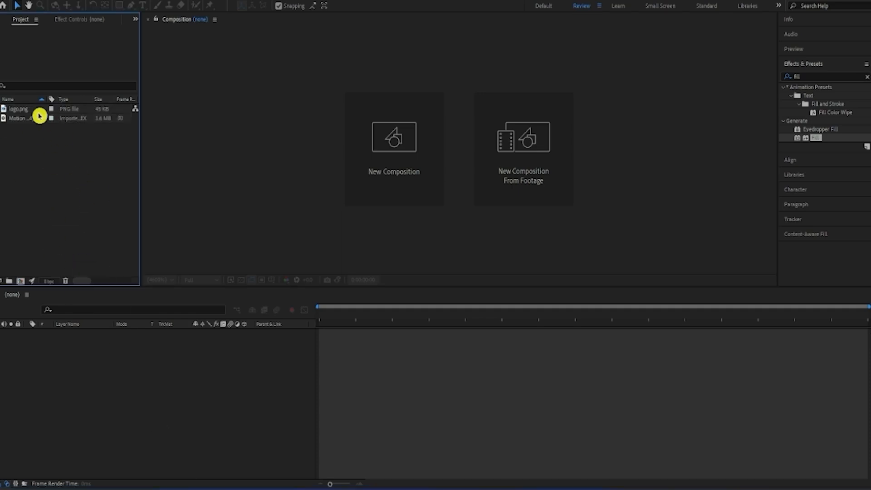
{"action": "left_click_drag", "start_coordinate": [39, 112], "coordinate": [170, 376]}
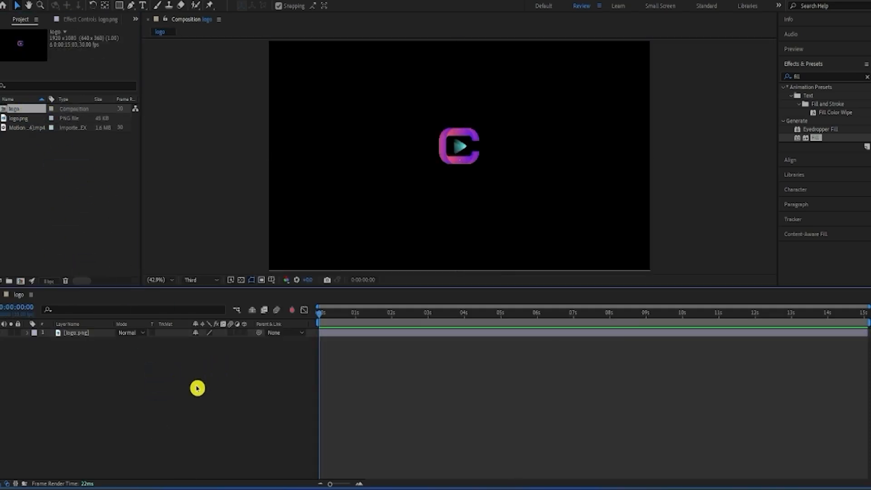
Step: Pre-compose the logo.png layer under the name "logo", moving all attributes into the new composition
{"action": "right_click", "coordinate": [82, 335]}
{"action": "left_click", "coordinate": [134, 270]}
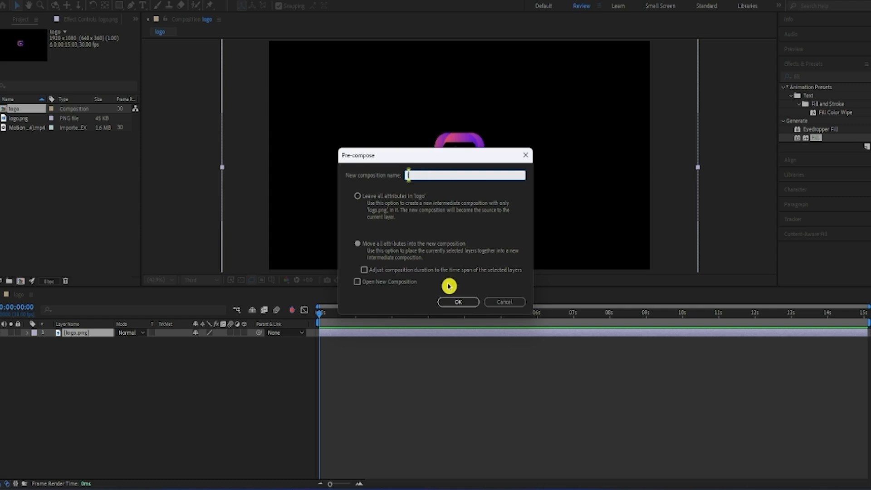
{"action": "type", "text": "logo"}
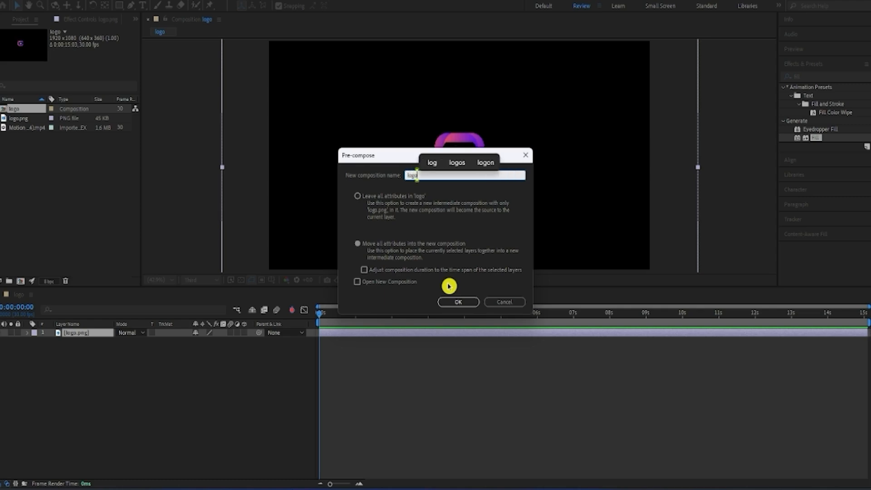
{"action": "key", "text": "Return"}
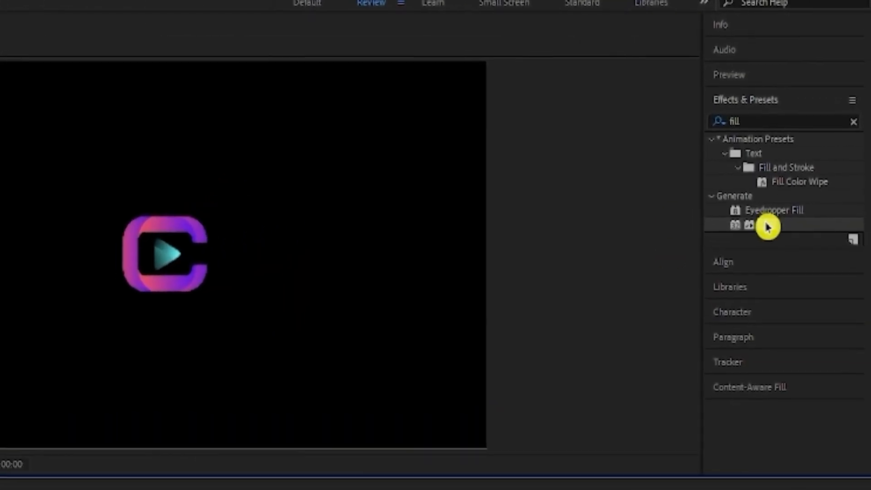
Step: Apply the Fill effect to the logo layer and set its color to white (FFFFFF)
{"action": "left_click_drag", "start_coordinate": [815, 138], "coordinate": [101, 335]}
{"action": "left_click", "coordinate": [144, 109]}
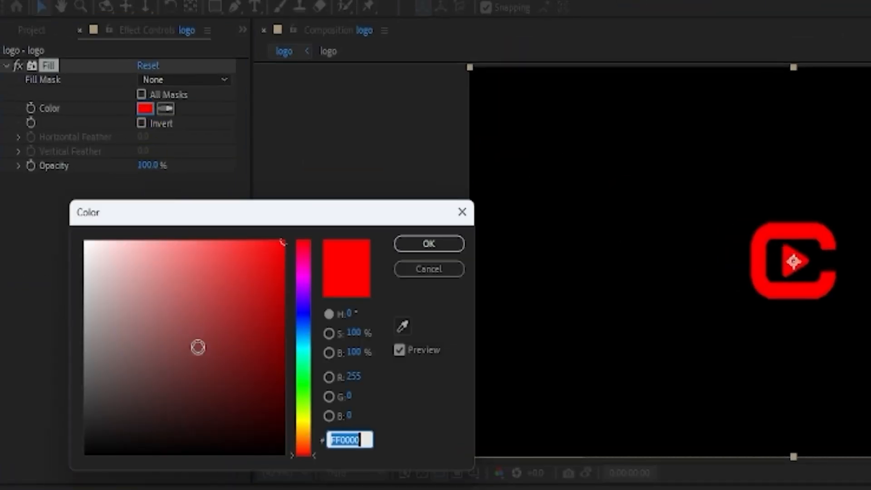
{"action": "type", "text": "ffffff"}
{"action": "left_click", "coordinate": [436, 243]}
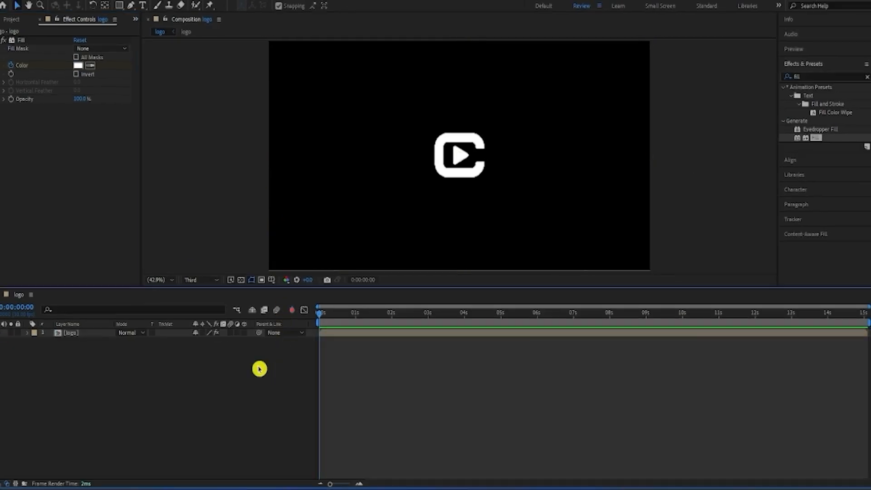
Step: Pre-compose the white-filled logo layer under the name "White Logo", moving all attributes into the new composition
{"action": "right_click", "coordinate": [135, 428]}
{"action": "left_click", "coordinate": [138, 267]}
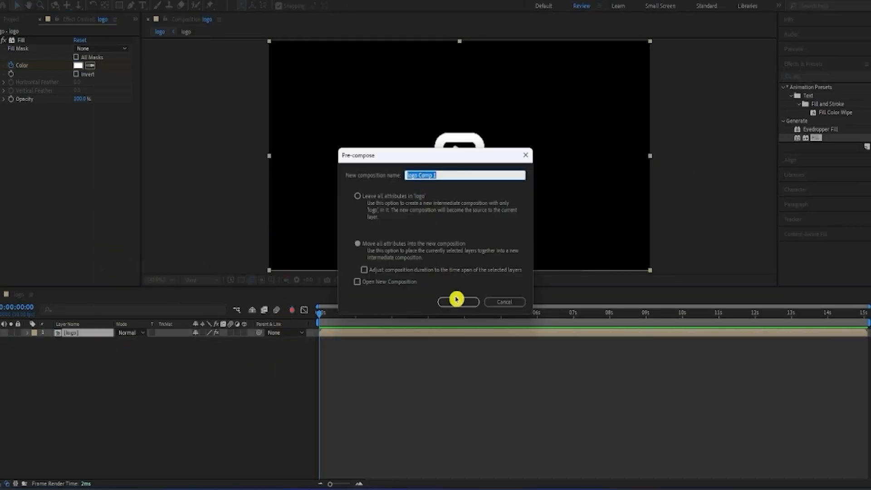
{"action": "type", "text": "W"}
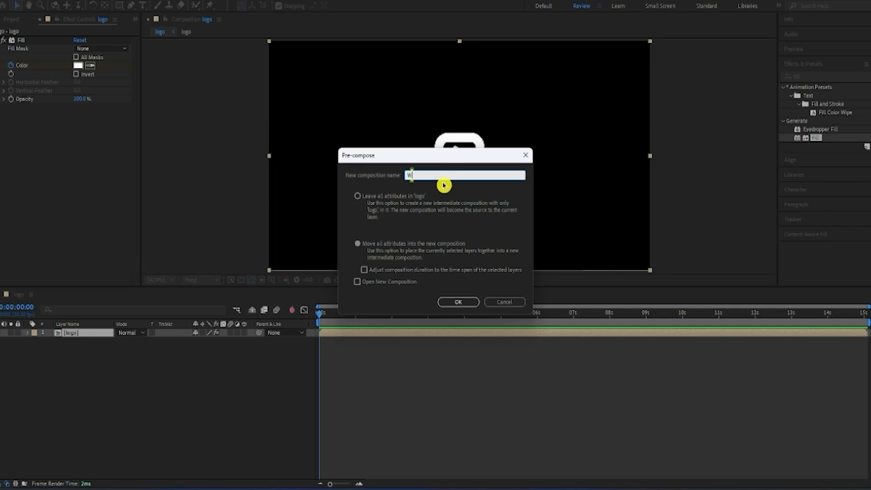
{"action": "type", "text": "hite "}
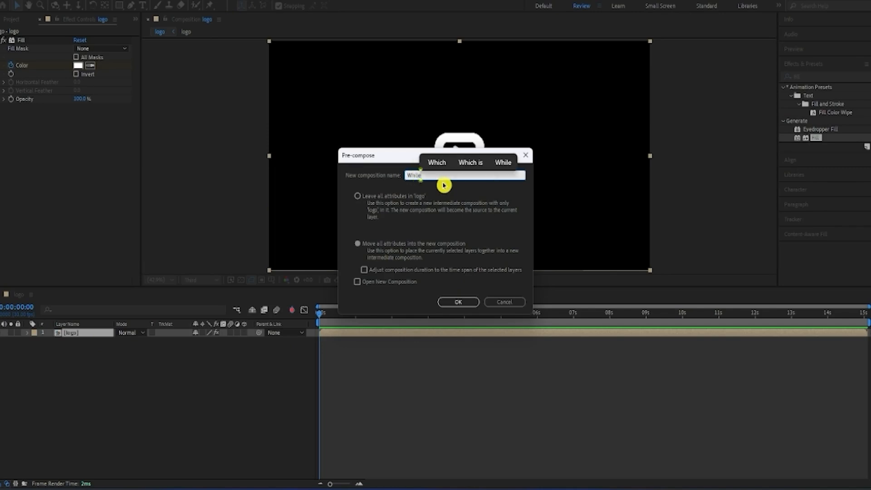
{"action": "type", "text": "Lo"}
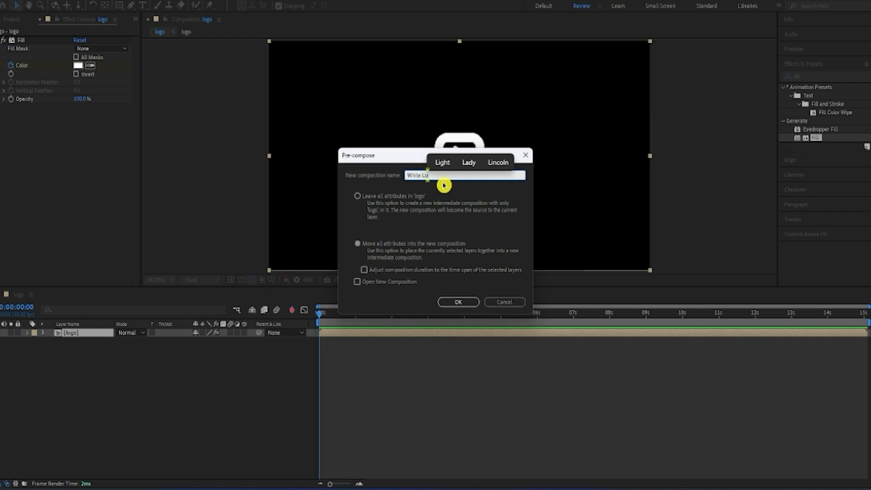
{"action": "type", "text": "go"}
{"action": "key", "text": "Return"}
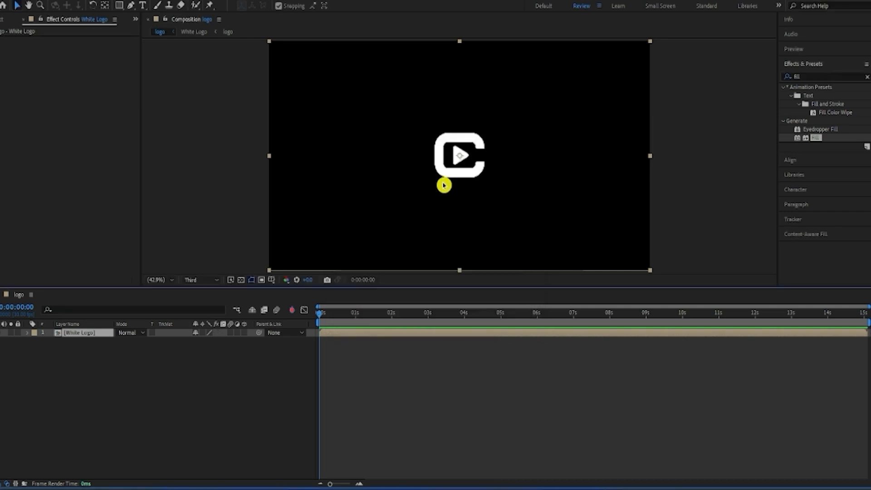
{"action": "left_click", "coordinate": [303, 367]}
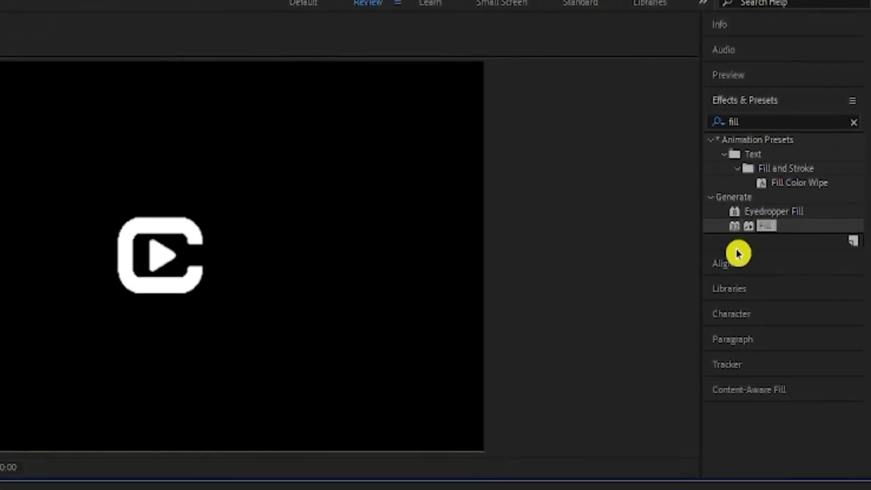
Step: Apply the Fill effect to the White Logo layer and set its color to dark gray (3A3A3A)
{"action": "left_click_drag", "start_coordinate": [767, 227], "coordinate": [154, 334]}
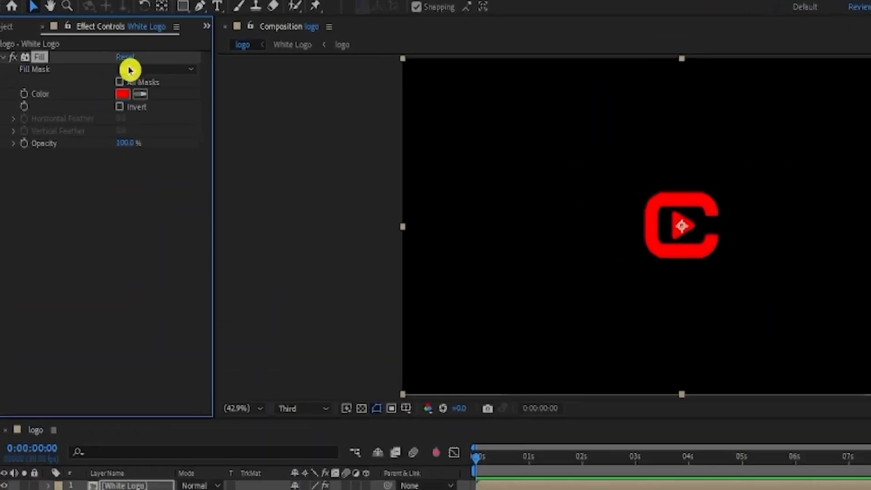
{"action": "left_click", "coordinate": [122, 94]}
{"action": "left_click_drag", "start_coordinate": [95, 213], "coordinate": [72, 356]}
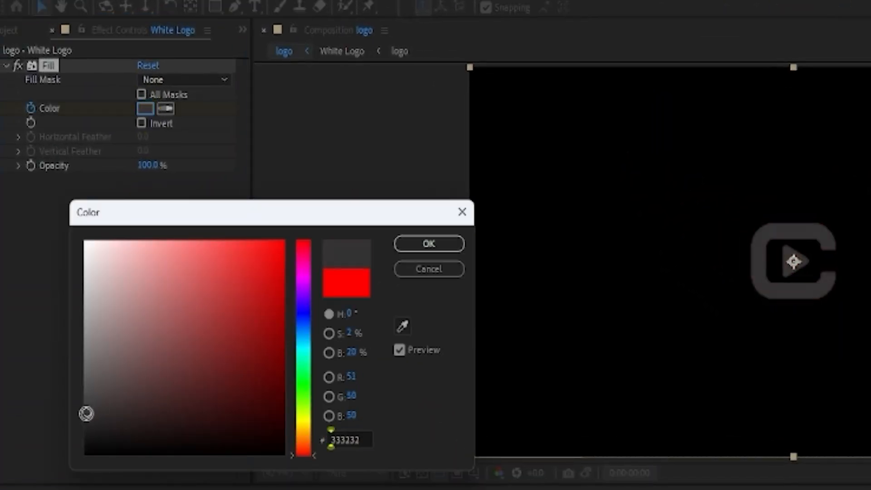
{"action": "left_click_drag", "start_coordinate": [83, 413], "coordinate": [83, 407]}
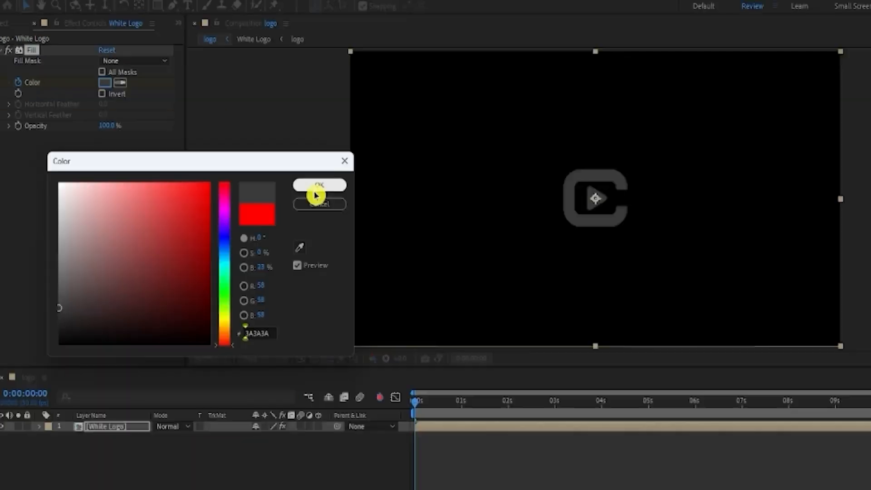
{"action": "left_click", "coordinate": [428, 244]}
{"action": "left_click", "coordinate": [188, 365]}
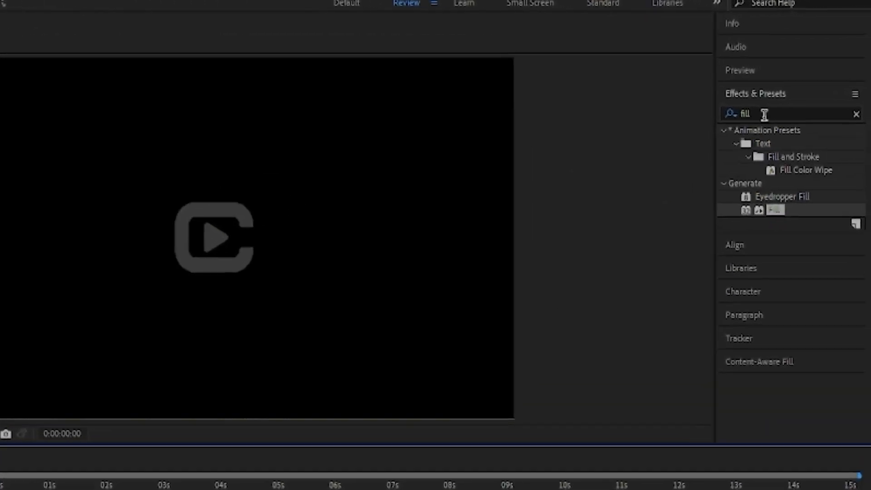
Step: Find the CC Light Sweep effect and apply it to the White Logo layer
{"action": "left_click", "coordinate": [808, 76]}
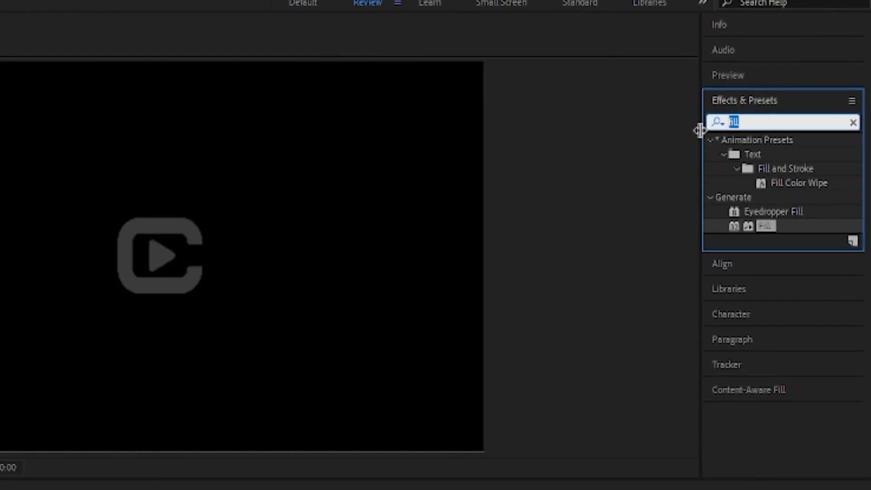
{"action": "type", "text": "cc"}
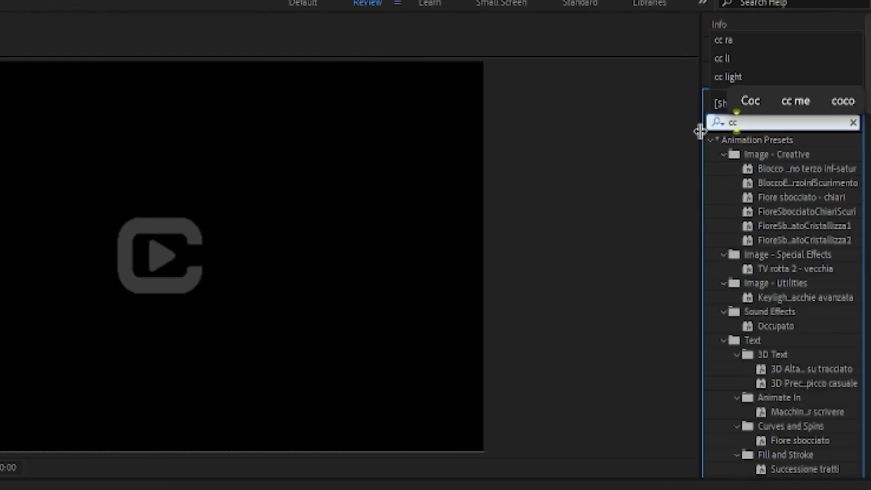
{"action": "type", "text": " li"}
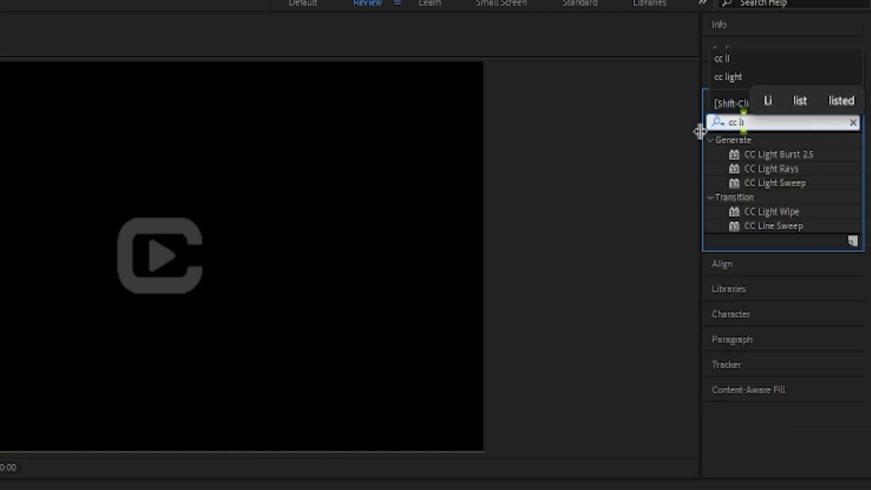
{"action": "type", "text": "ght"}
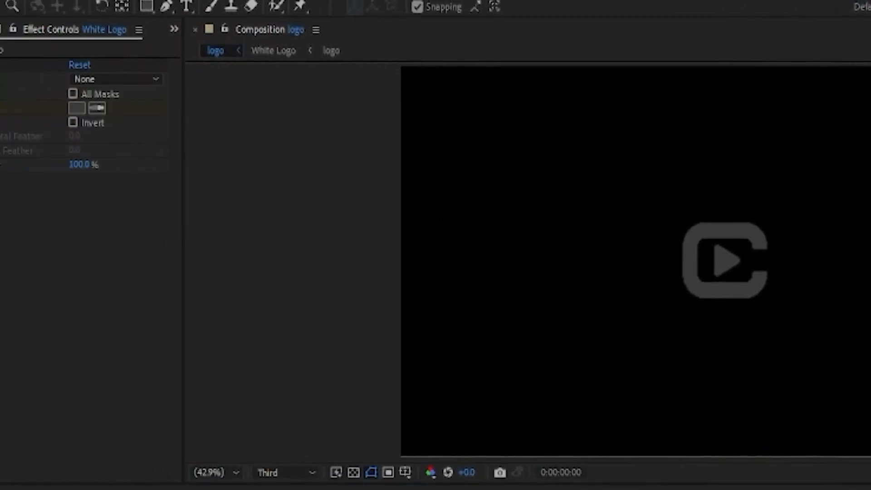
{"action": "left_click_drag", "start_coordinate": [870, 254], "coordinate": [153, 238]}
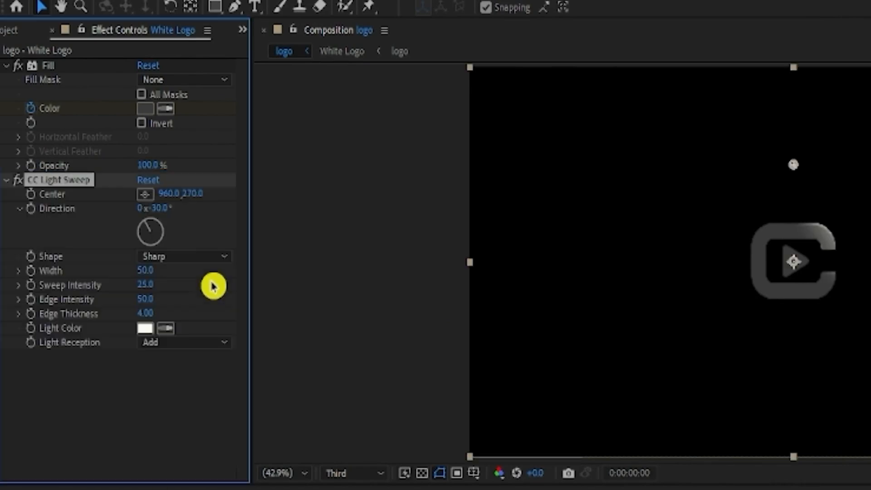
Step: Set the CC Light Sweep width to 95, sweep intensity to 75, and both edge intensity and edge thickness to 0
{"action": "left_click", "coordinate": [145, 270]}
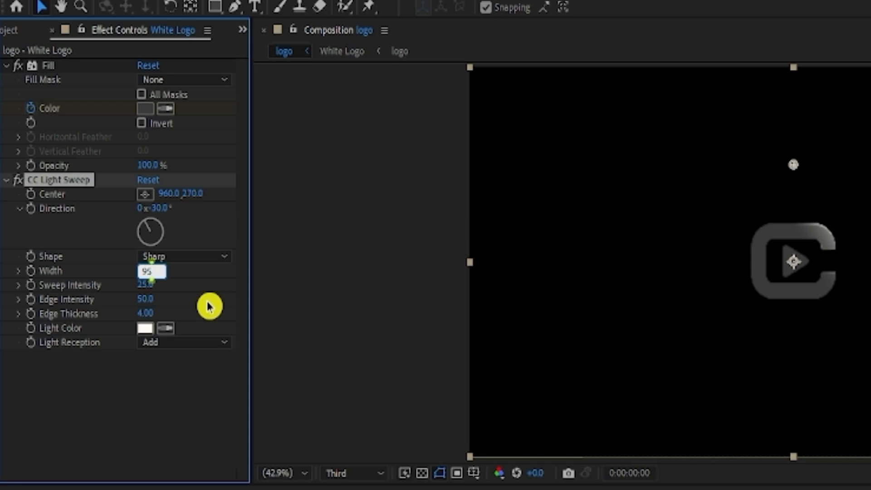
{"action": "key", "text": "Return"}
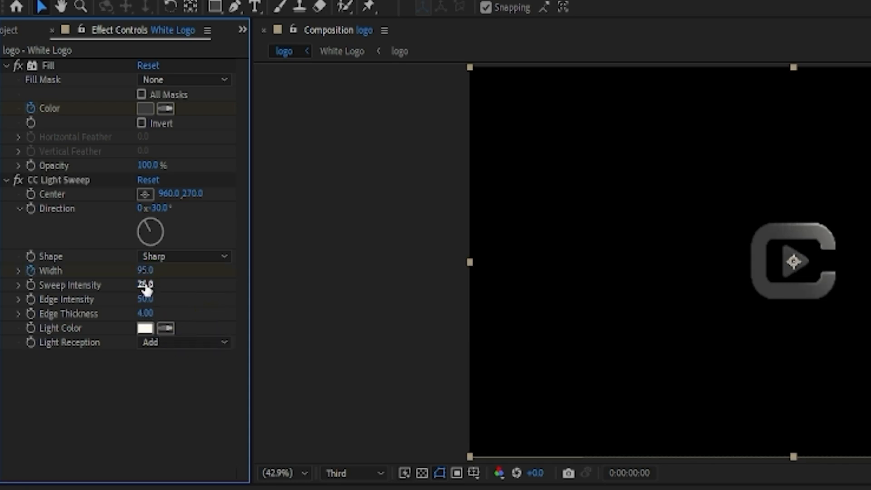
{"action": "left_click", "coordinate": [159, 385]}
{"action": "left_click_drag", "start_coordinate": [145, 301], "coordinate": [133, 300]}
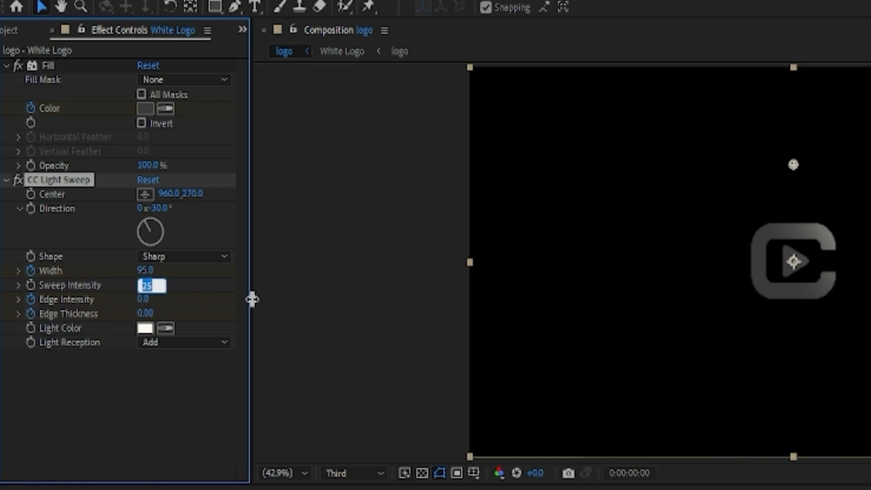
{"action": "type", "text": "5"}
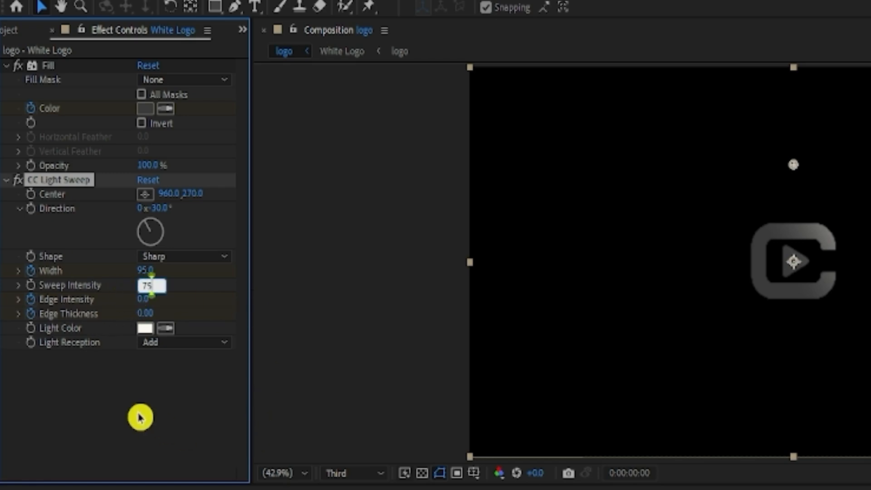
{"action": "key", "text": "Return"}
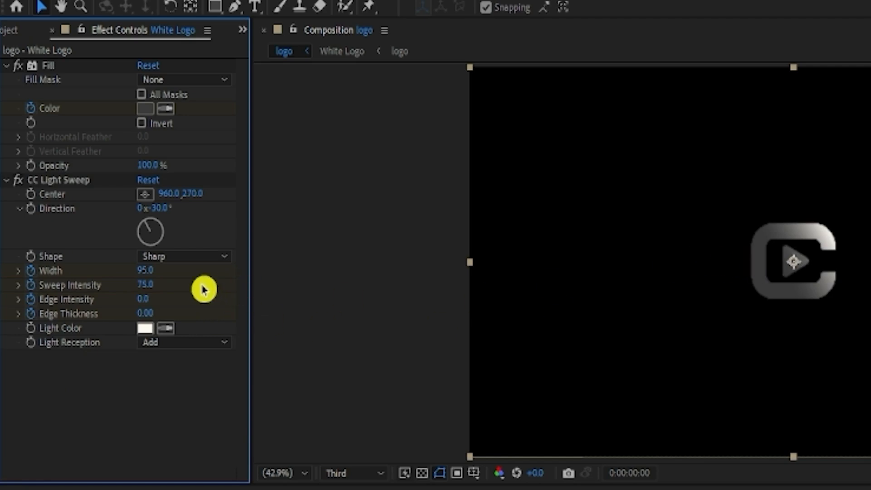
Step: Set the light sweep shape to Smooth and turn off keyframing for its shape, width, sweep intensity, edge intensity and edge thickness
{"action": "left_click", "coordinate": [180, 256]}
{"action": "left_click", "coordinate": [181, 293]}
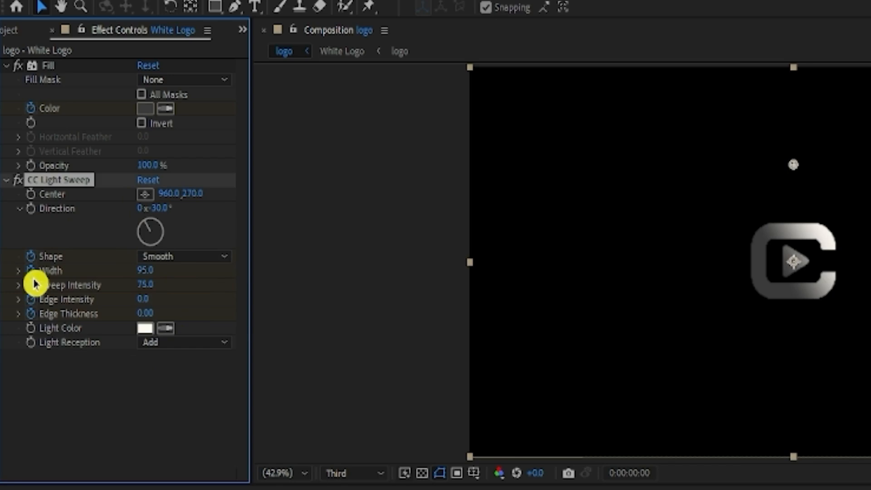
{"action": "left_click", "coordinate": [35, 303]}
{"action": "left_click", "coordinate": [34, 316]}
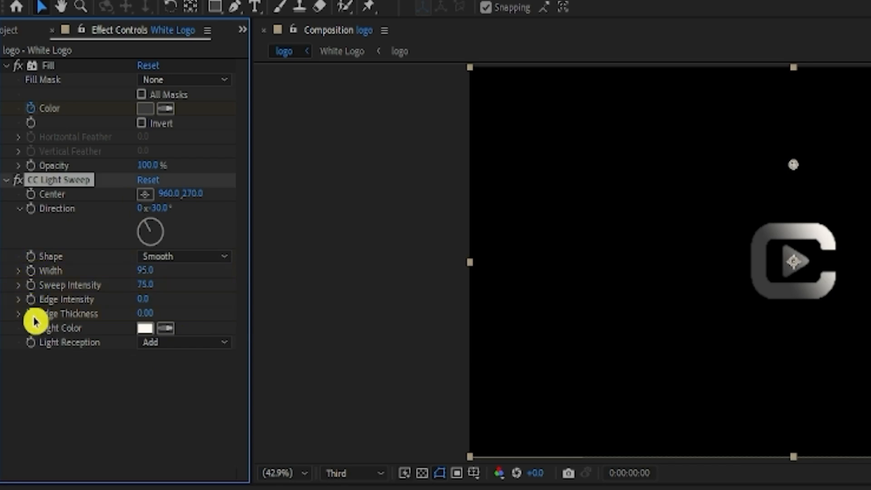
{"action": "left_click", "coordinate": [75, 397]}
Step: Move the light sweep center onto the middle of the logo at about 958.7, 541.2 and turn off keyframing for Center
{"action": "left_click", "coordinate": [152, 198]}
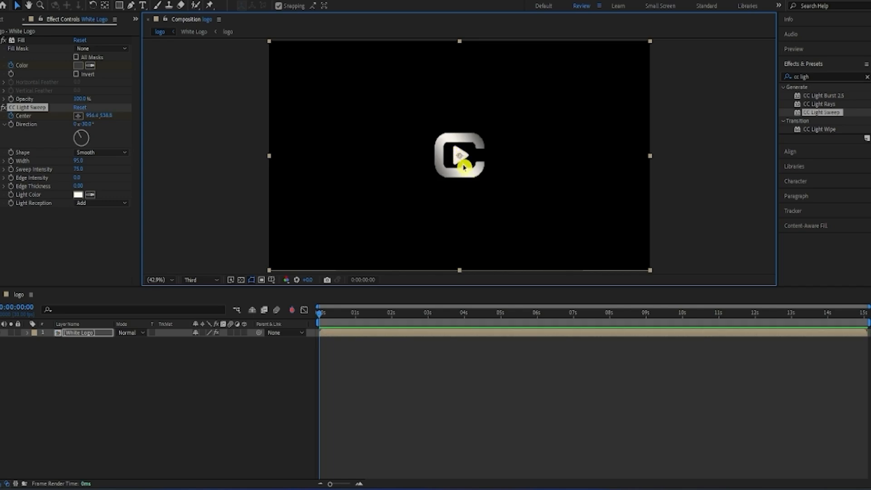
{"action": "left_click_drag", "start_coordinate": [459, 157], "coordinate": [460, 158]}
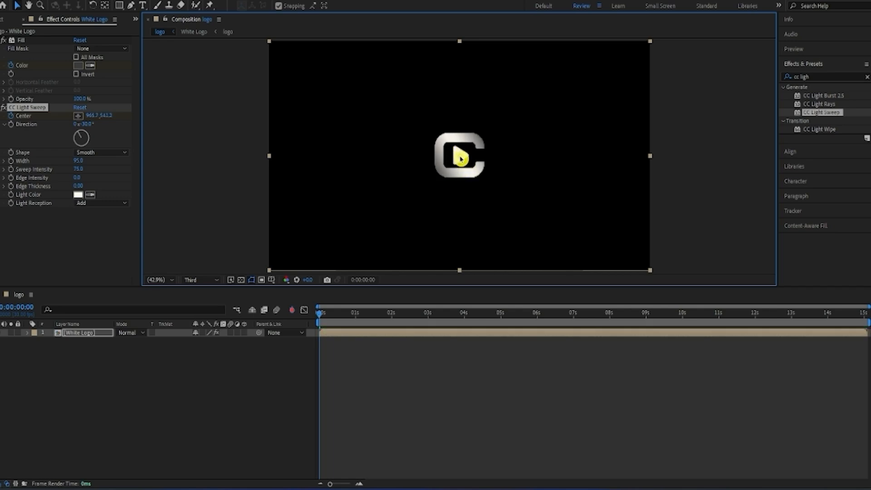
{"action": "left_click", "coordinate": [416, 388]}
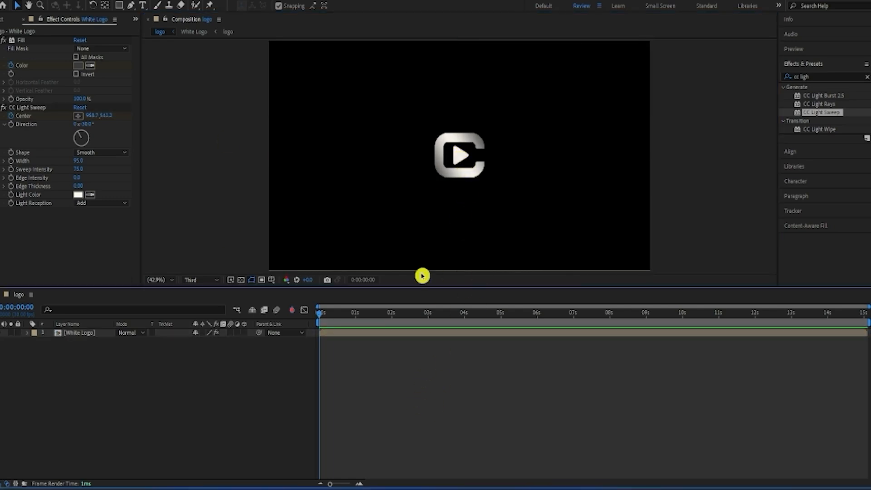
{"action": "left_click", "coordinate": [12, 119]}
{"action": "left_click", "coordinate": [192, 358]}
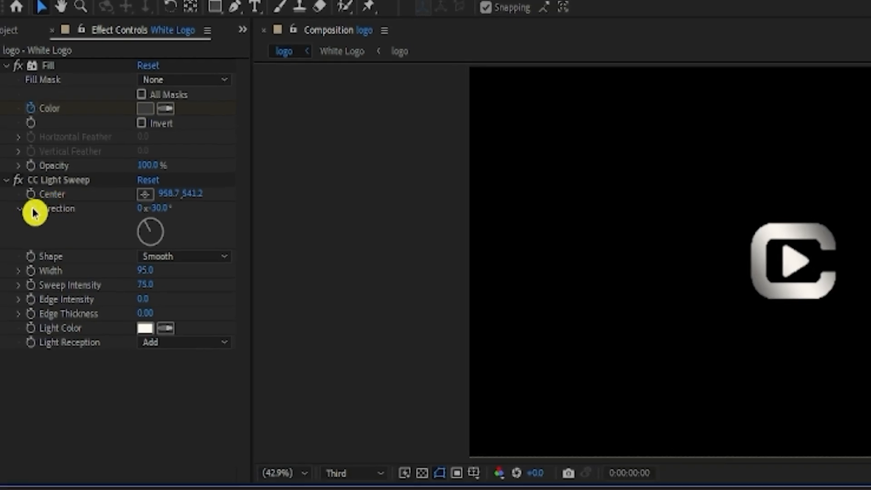
Step: Keyframe the CC Light Sweep Direction at the start of the timeline and set it to 301.0° at 0:00:02:15
{"action": "left_click", "coordinate": [13, 126]}
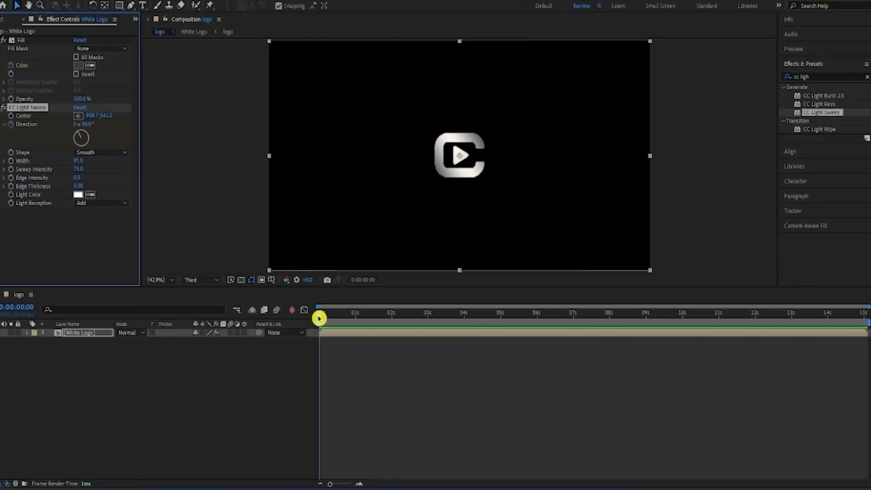
{"action": "left_click_drag", "start_coordinate": [321, 317], "coordinate": [411, 341]}
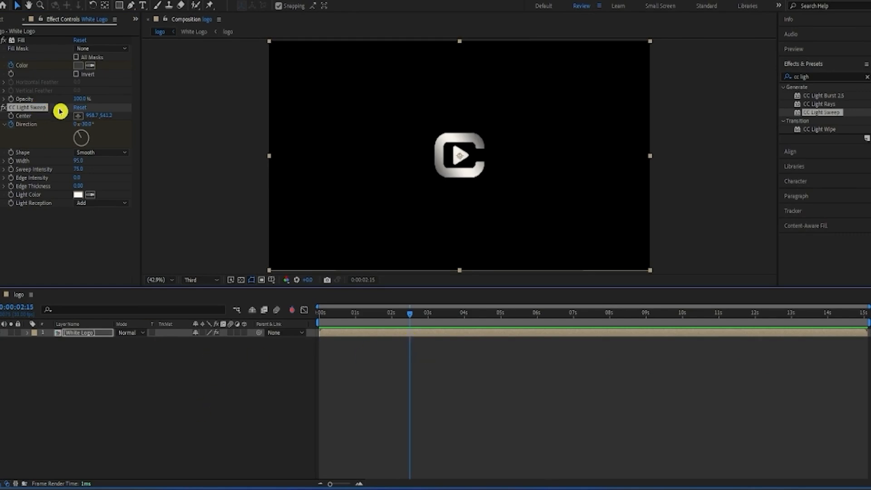
{"action": "left_click_drag", "start_coordinate": [87, 127], "coordinate": [264, 155]}
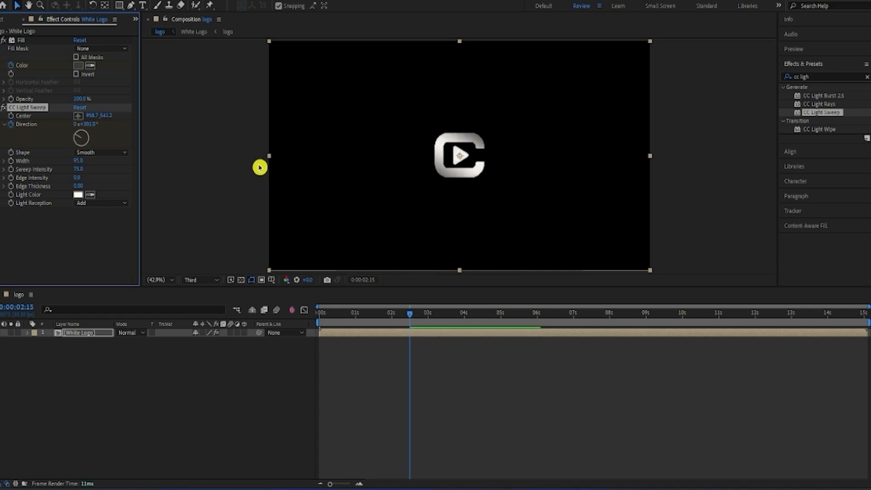
Step: Reveal the White Logo layer's keyframes and delete the Fill Color keyframe at the start
{"action": "left_click", "coordinate": [380, 336]}
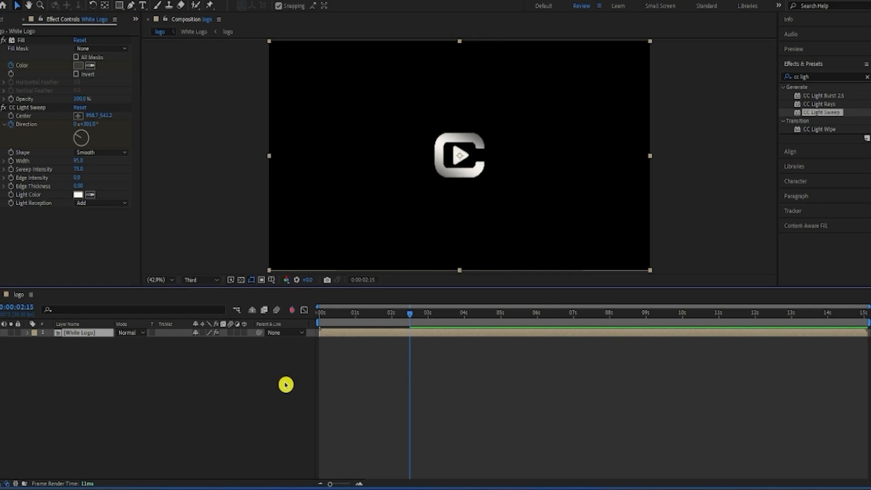
{"action": "key", "text": "u"}
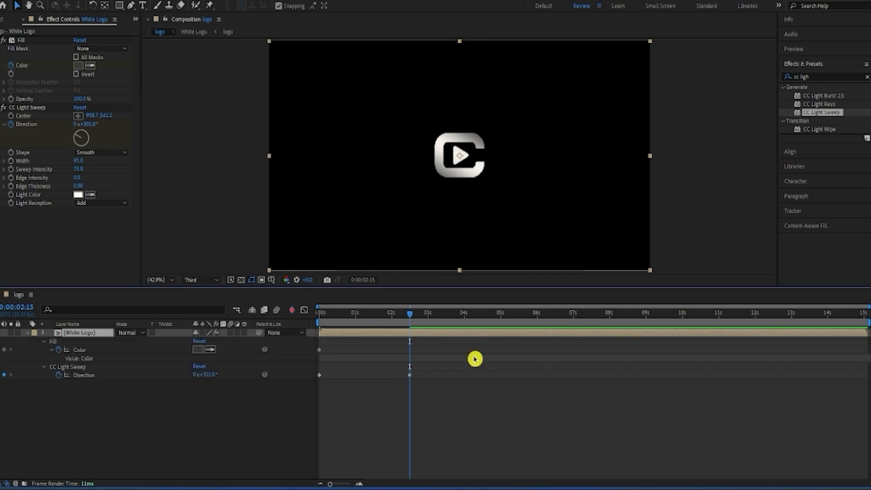
{"action": "left_click", "coordinate": [319, 351]}
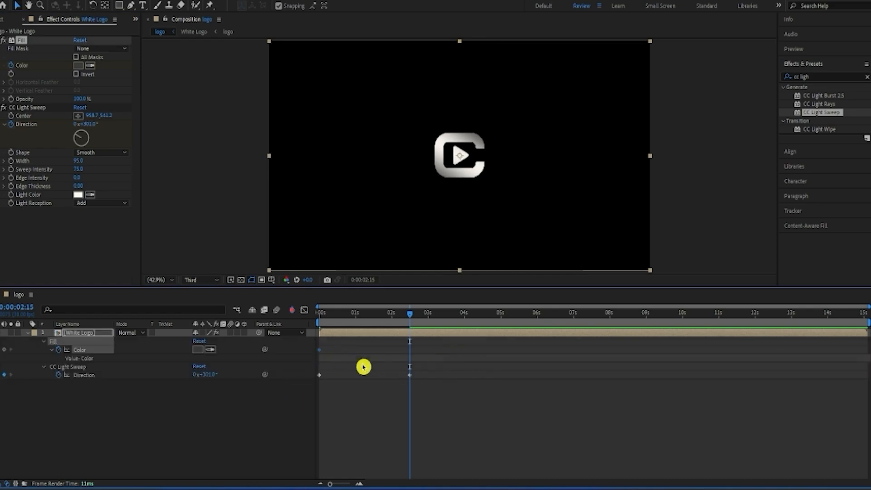
{"action": "key", "text": "Delete"}
Step: Apply Easy Ease to both light sweep Direction keyframes and collapse the White Logo layer's properties
{"action": "left_click_drag", "start_coordinate": [426, 361], "coordinate": [319, 384]}
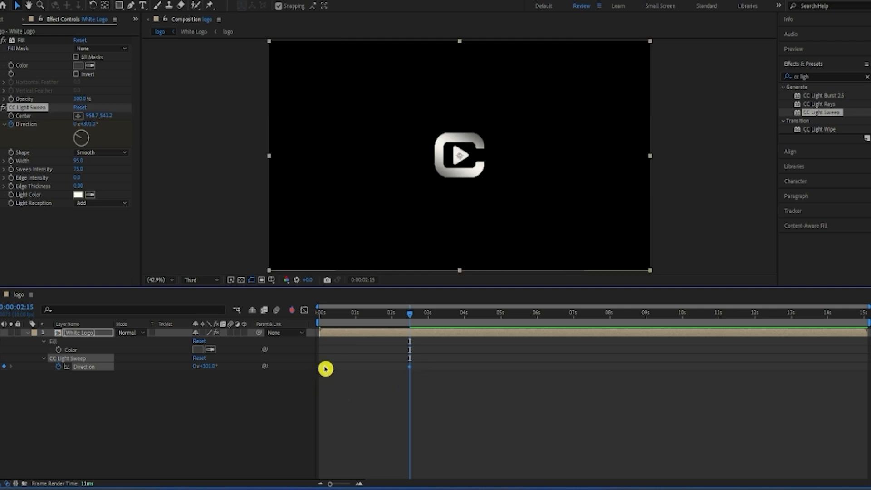
{"action": "left_click", "coordinate": [361, 398]}
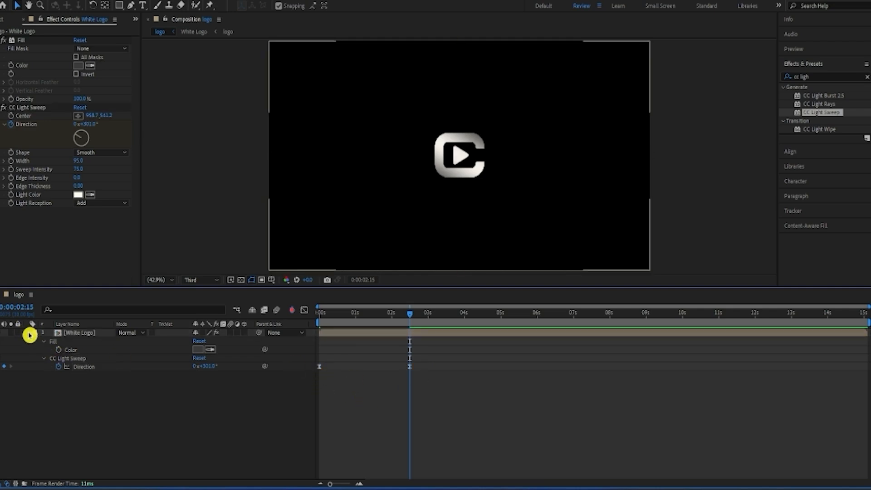
{"action": "left_click", "coordinate": [28, 332]}
Step: Play the composition from the start to preview the light sweep on the logo
{"action": "left_click", "coordinate": [375, 313]}
{"action": "left_click_drag", "start_coordinate": [341, 329], "coordinate": [192, 340]}
{"action": "key", "text": "space"}
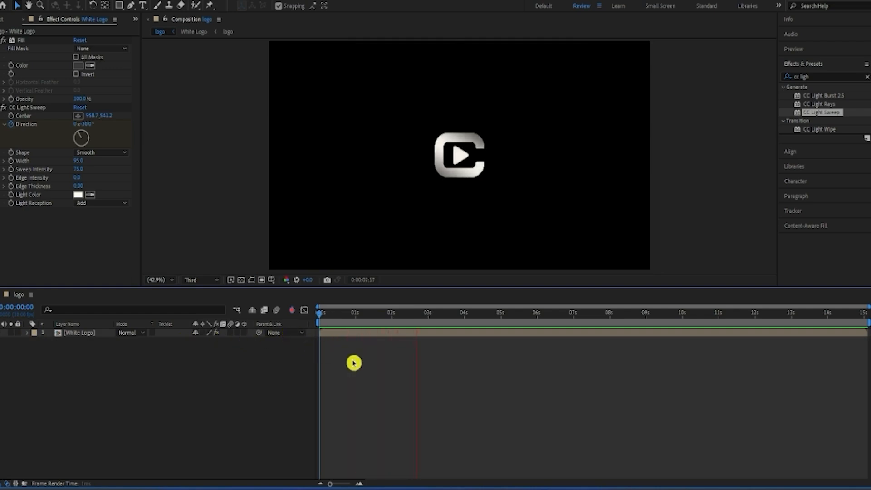
{"action": "key", "text": "space"}
Step: Find the Vegas effect and apply it to the White Logo layer above the Fill effect
{"action": "left_click", "coordinate": [358, 334]}
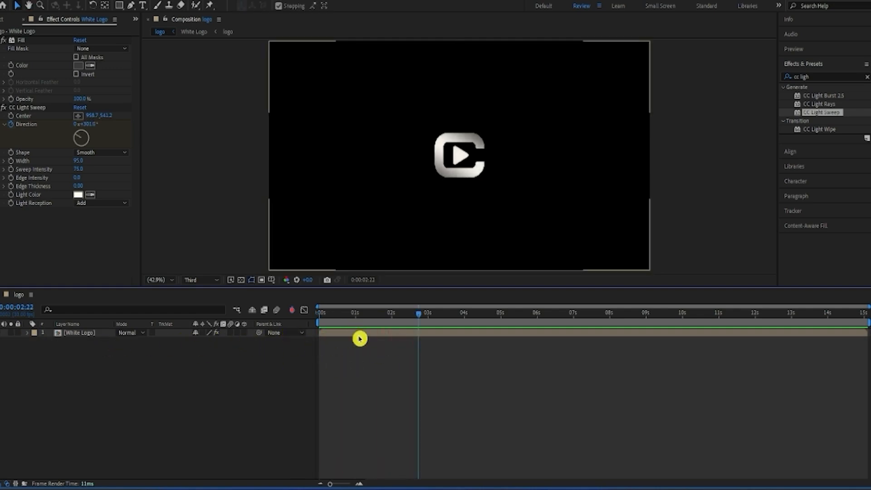
{"action": "left_click", "coordinate": [415, 372]}
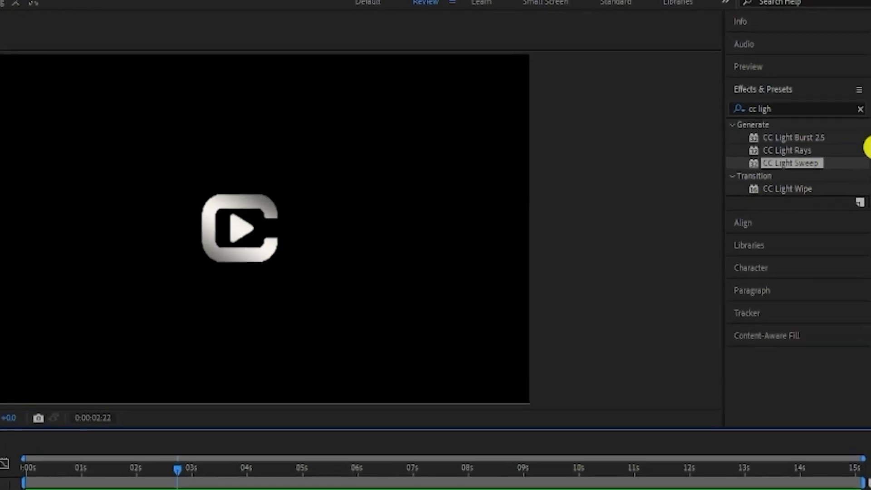
{"action": "left_click", "coordinate": [860, 109]}
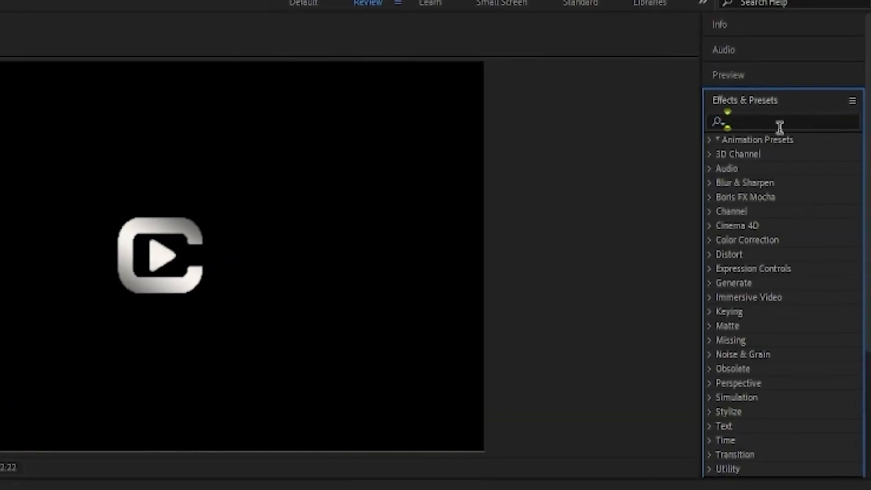
{"action": "type", "text": "vegas"}
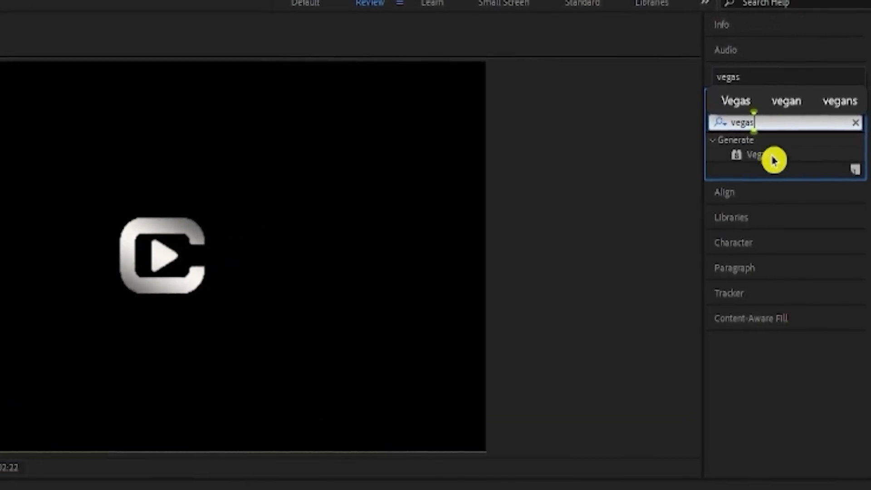
{"action": "left_click_drag", "start_coordinate": [770, 156], "coordinate": [133, 72]}
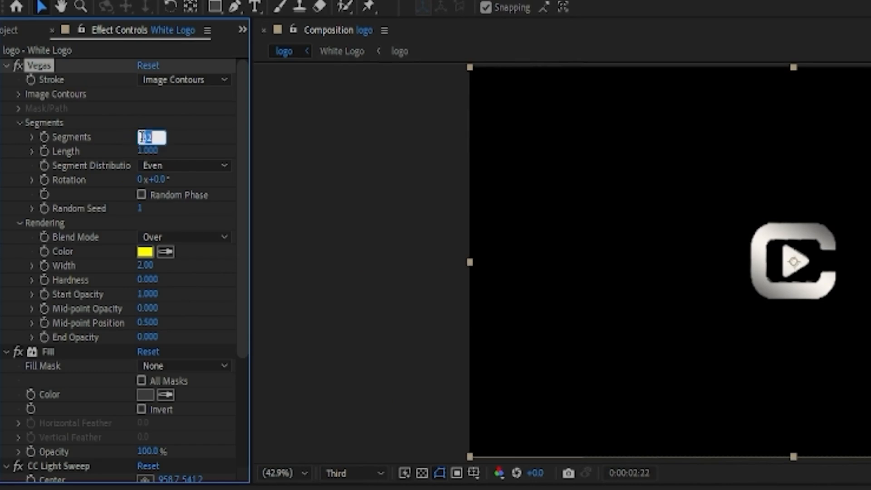
Step: Set the Vegas segments to 2 and its blend mode to Transparent
{"action": "type", "text": "2"}
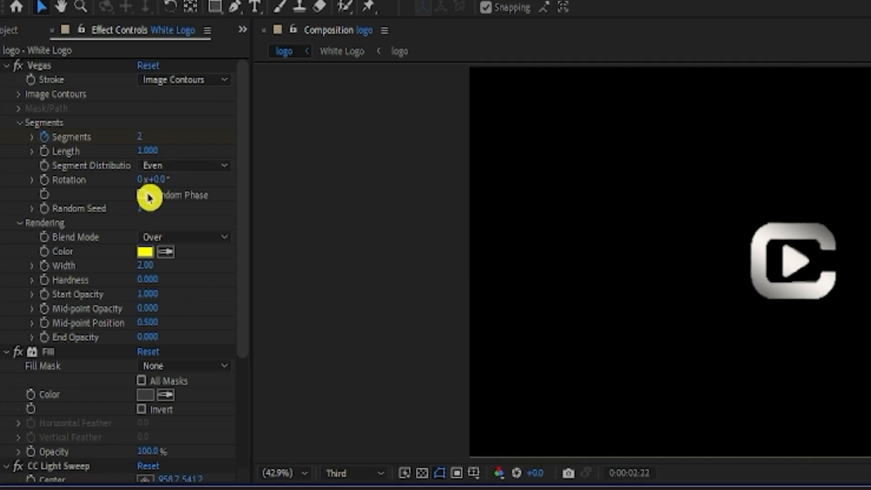
{"action": "left_click", "coordinate": [143, 196]}
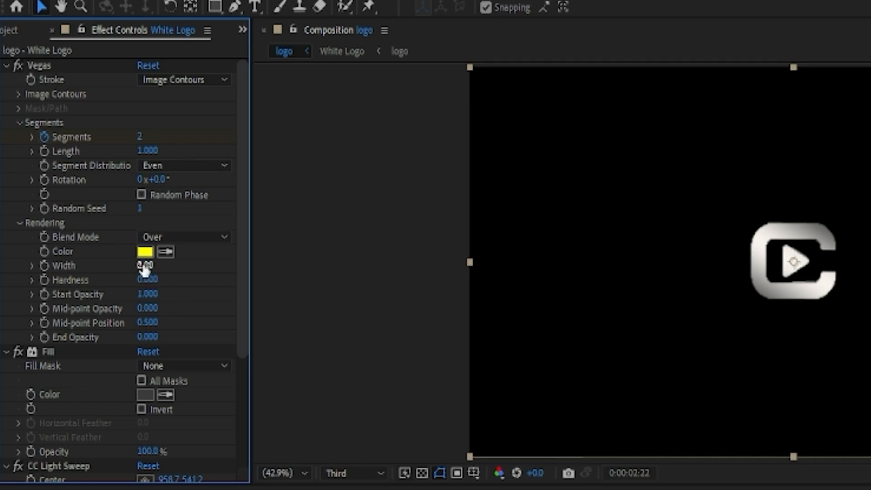
{"action": "left_click", "coordinate": [191, 237]}
{"action": "left_click", "coordinate": [181, 255]}
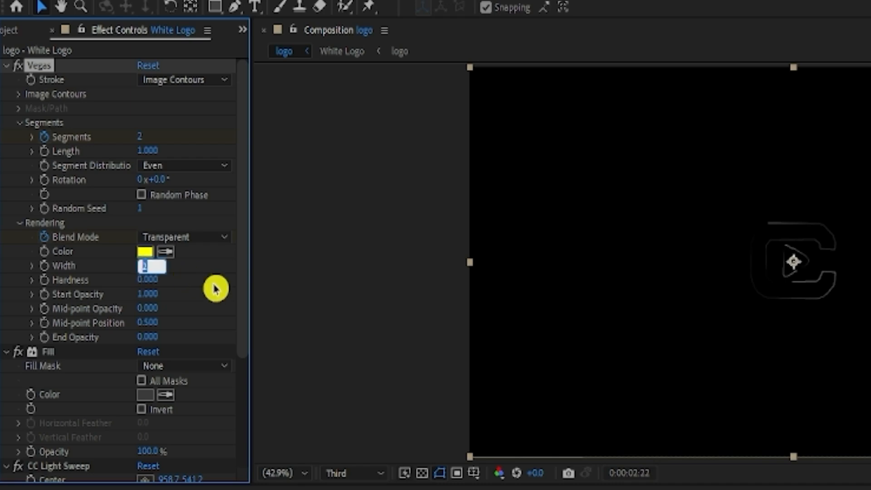
Step: Set the Vegas width to 1.80, start opacity to 0 and mid-point opacity to 1, and turn off keyframing for these and the blend mode
{"action": "type", "text": "1.30"}
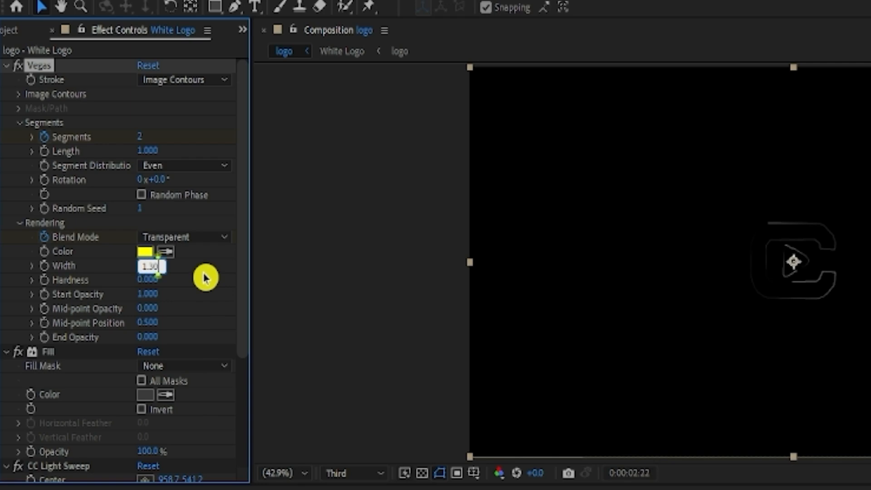
{"action": "key", "text": "Return"}
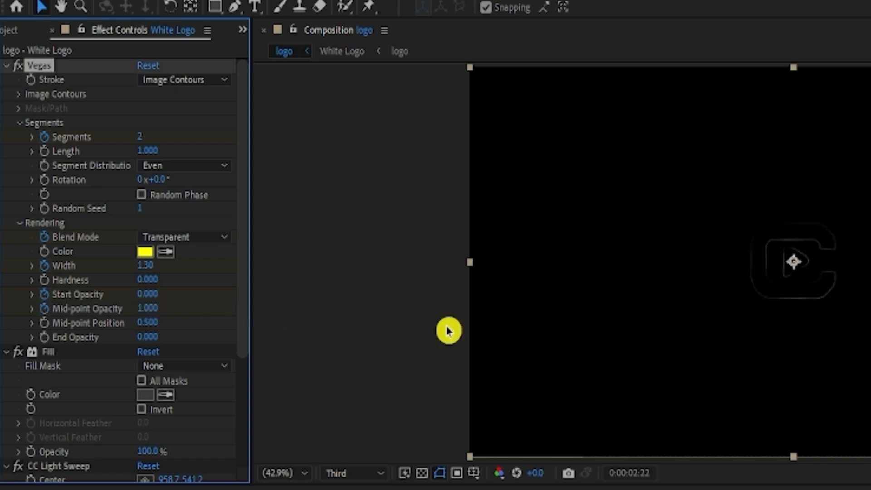
{"action": "left_click_drag", "start_coordinate": [145, 266], "coordinate": [158, 267]}
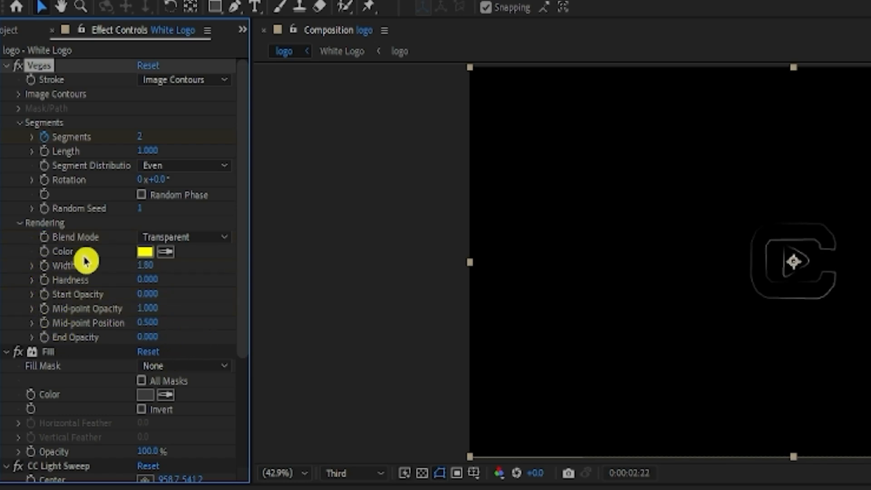
Step: Change the Vegas stroke color to white, FFFFFF
{"action": "left_click", "coordinate": [145, 254]}
{"action": "left_click_drag", "start_coordinate": [144, 261], "coordinate": [74, 212]}
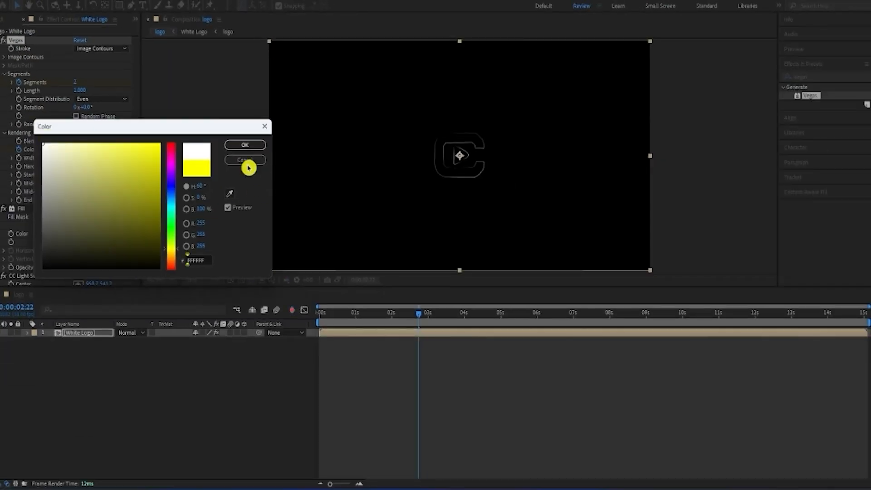
{"action": "left_click", "coordinate": [245, 145]}
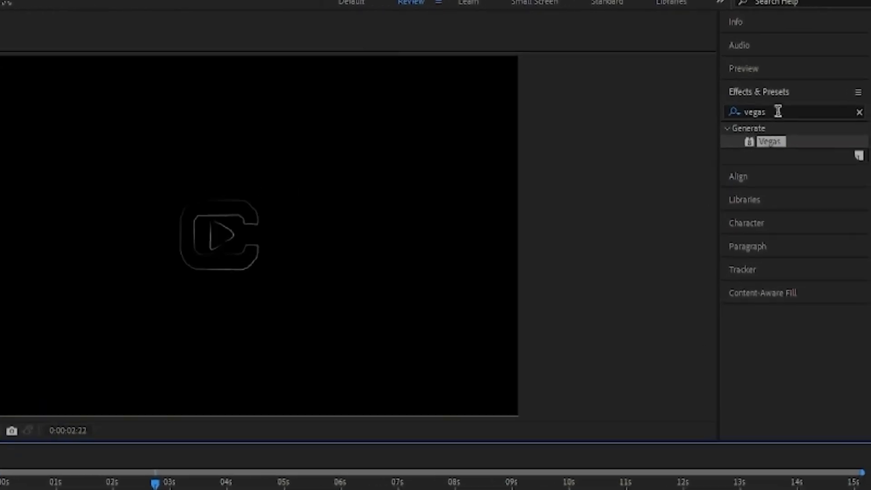
Step: Apply Simple Choker to the White Logo layer between Vegas and Fill, with Choke Matte at -1.80 and keyframing off
{"action": "left_click", "coordinate": [812, 77]}
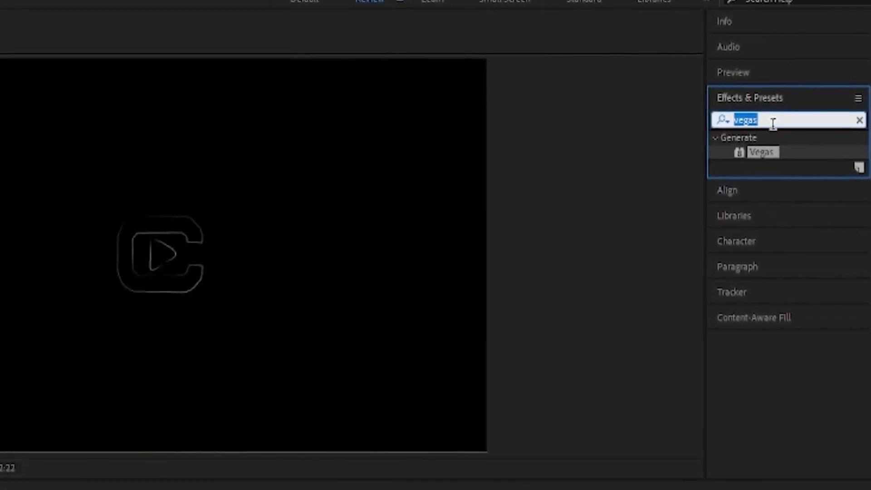
{"action": "type", "text": "simple"}
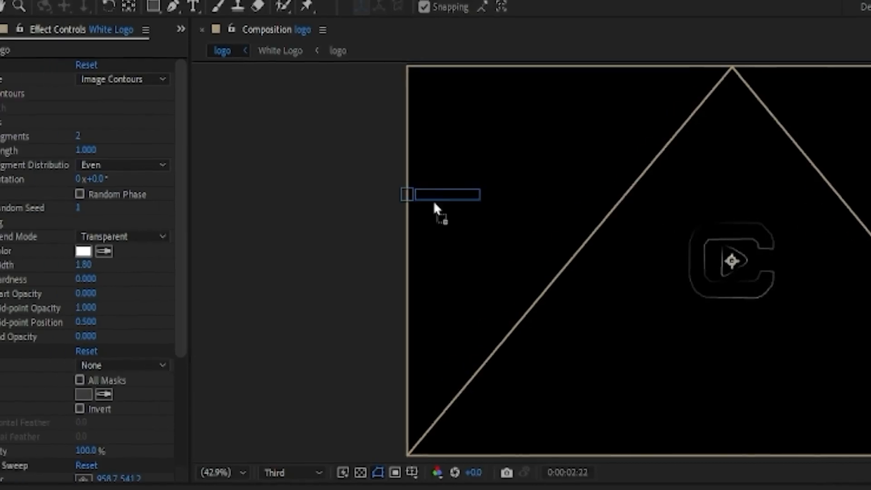
{"action": "left_click_drag", "start_coordinate": [439, 210], "coordinate": [138, 344]}
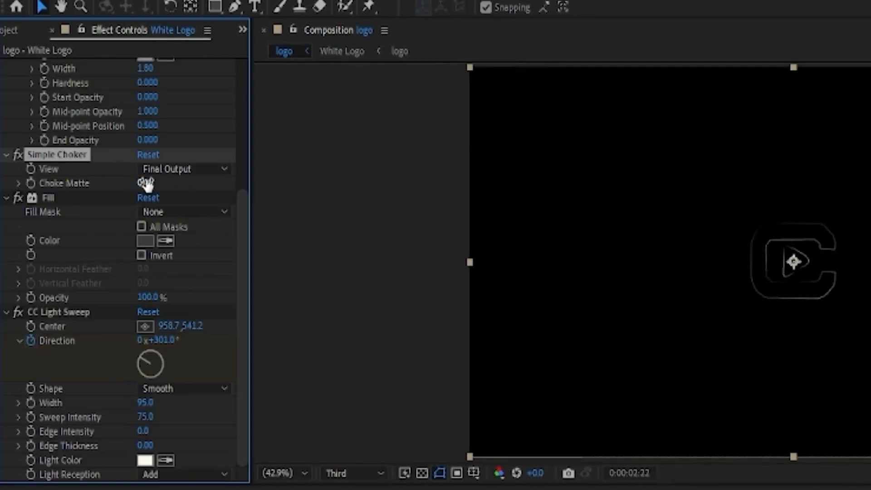
{"action": "mouse_move", "coordinate": [146, 183]}
{"action": "left_mouse_down"}
{"action": "mouse_move", "coordinate": [117, 197]}
{"action": "mouse_move", "coordinate": [148, 194]}
{"action": "left_mouse_up"}
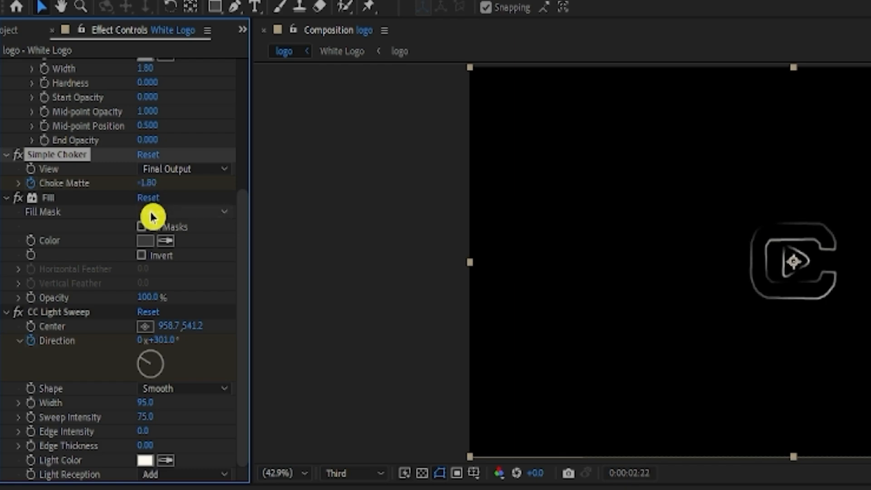
{"action": "left_click", "coordinate": [30, 183]}
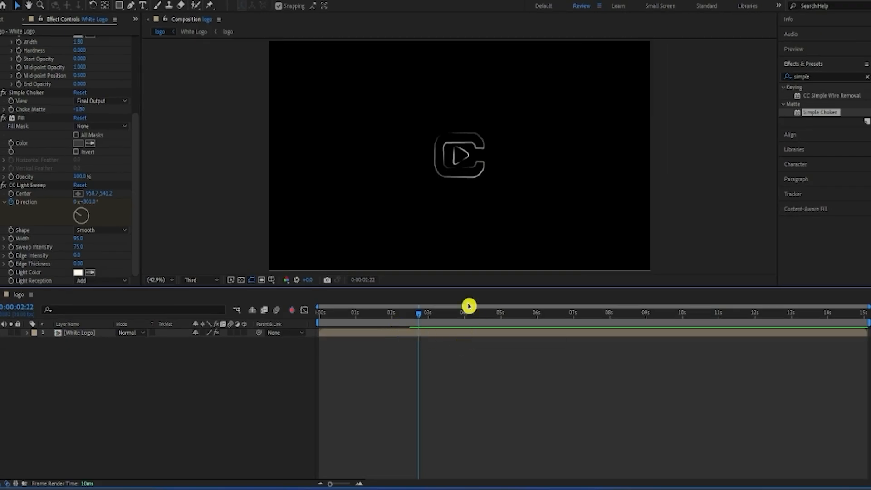
Step: Turn on keyframing for the Vegas segment Length at 0:00:00:00 and set it to 0
{"action": "left_click_drag", "start_coordinate": [729, 489], "coordinate": [589, 489]}
{"action": "left_click_drag", "start_coordinate": [339, 327], "coordinate": [288, 334]}
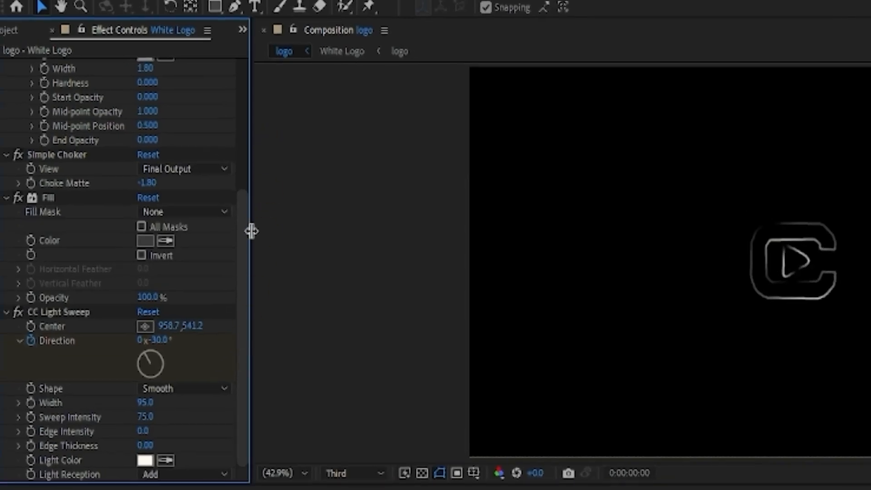
{"action": "left_click_drag", "start_coordinate": [140, 138], "coordinate": [141, 74]}
{"action": "left_click_drag", "start_coordinate": [252, 121], "coordinate": [264, 33]}
{"action": "left_click", "coordinate": [43, 152]}
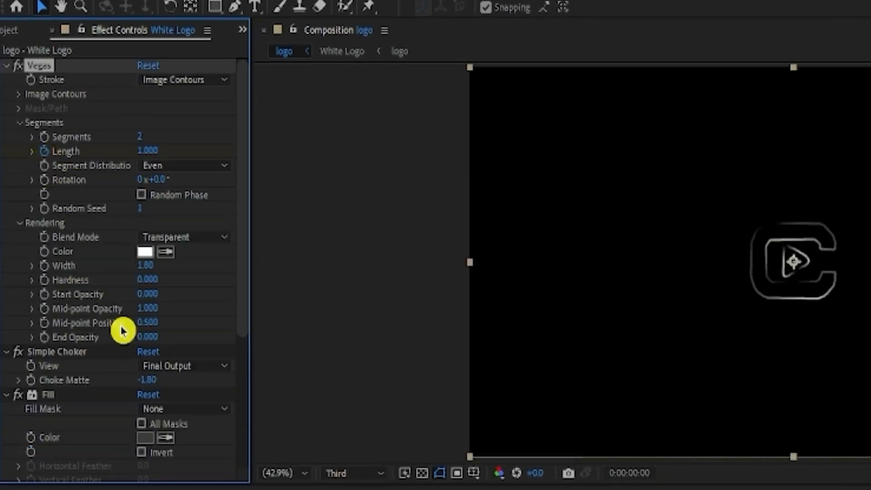
{"action": "left_click_drag", "start_coordinate": [142, 152], "coordinate": [3, 253]}
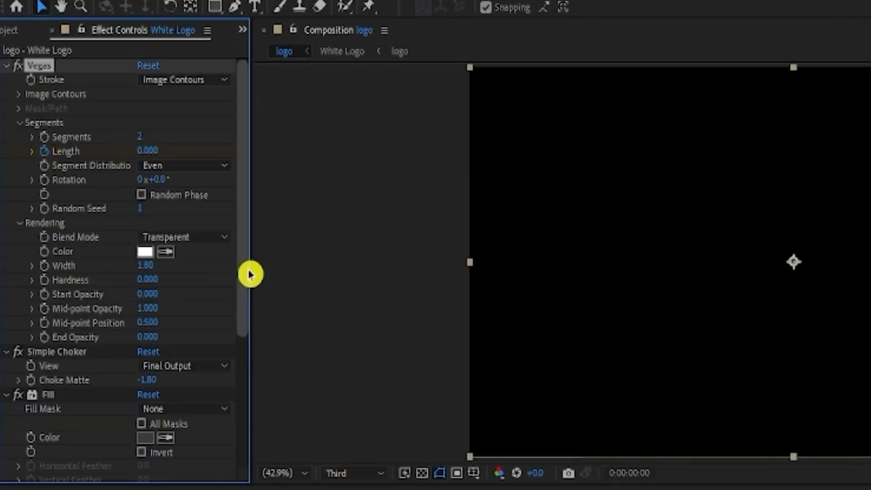
Step: Add a Vegas segment Length keyframe of 0.400 at 0:00:01:15
{"action": "left_click_drag", "start_coordinate": [320, 318], "coordinate": [374, 322]}
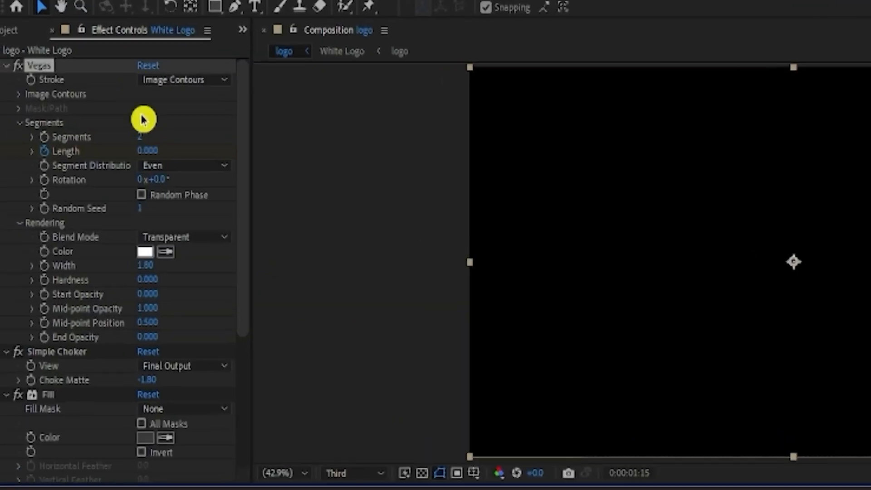
{"action": "left_click", "coordinate": [146, 151]}
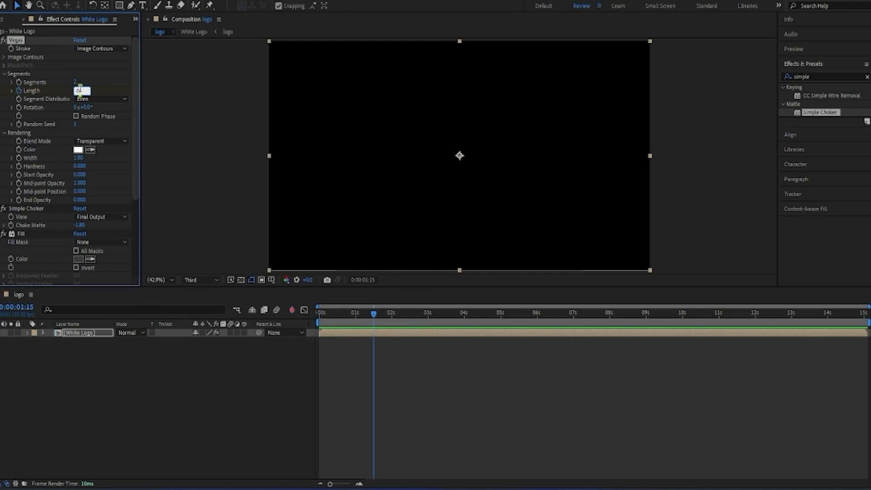
{"action": "left_click", "coordinate": [164, 177]}
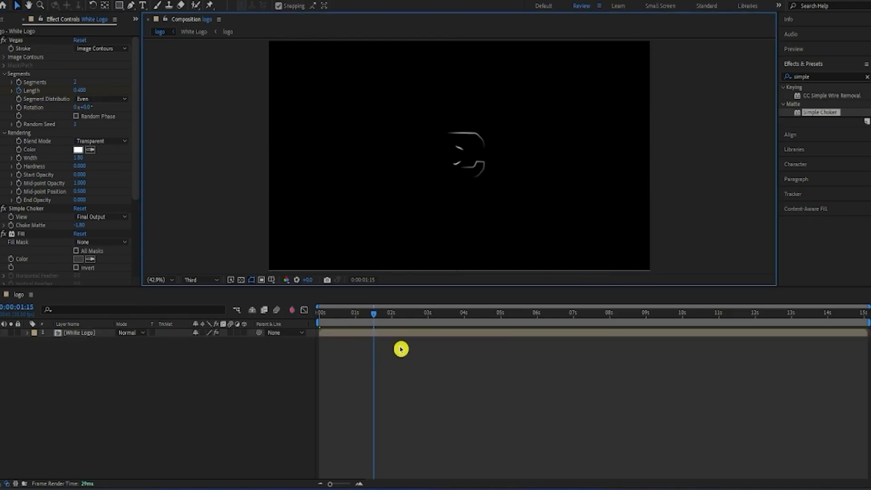
Step: Add a Vegas segment Length keyframe of 0 at 0:00:03:10 and select the White Logo layer
{"action": "left_click_drag", "start_coordinate": [375, 316], "coordinate": [441, 325]}
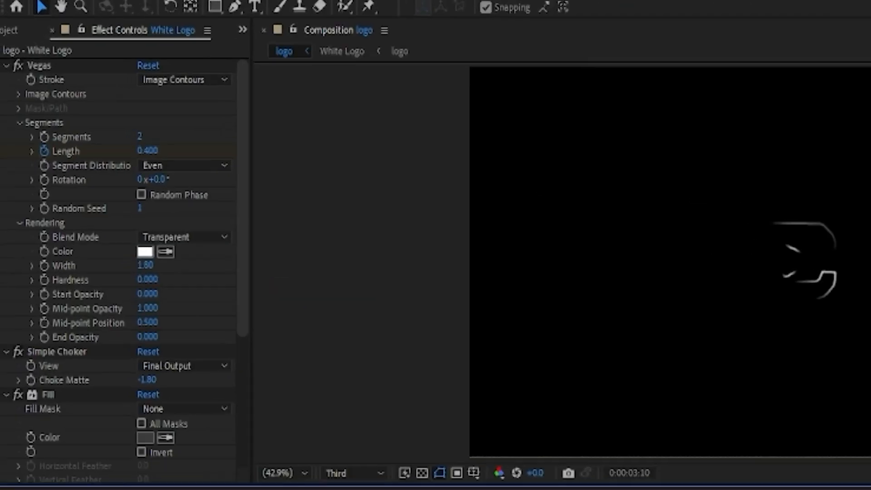
{"action": "left_click", "coordinate": [153, 150]}
{"action": "left_click_drag", "start_coordinate": [145, 151], "coordinate": [81, 166]}
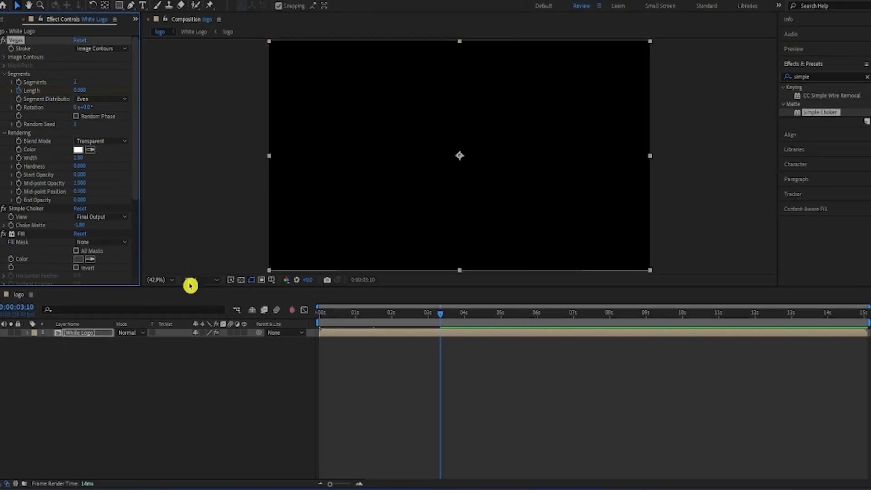
{"action": "left_click", "coordinate": [342, 338]}
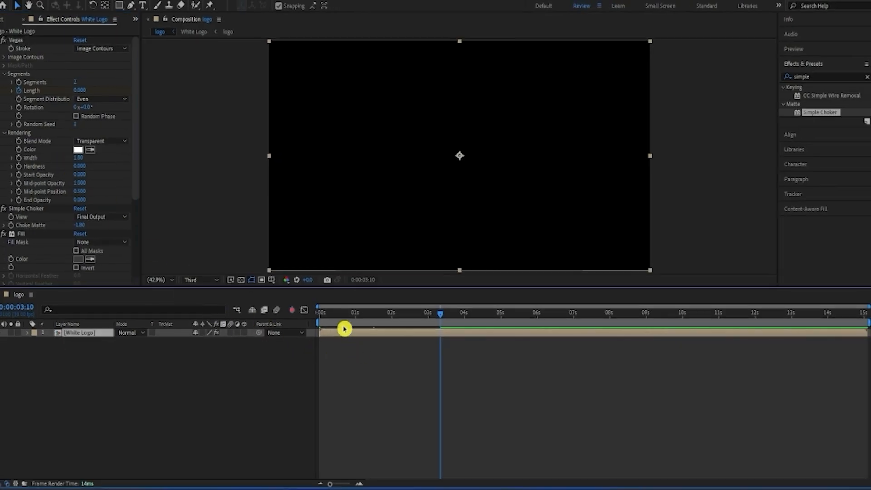
Step: Apply Easy Ease to the Vegas Length keyframes on the White Logo layer and turn on Vegas Rotation keyframing at 0:00:00:00
{"action": "key", "text": "u"}
{"action": "left_click_drag", "start_coordinate": [453, 355], "coordinate": [315, 340]}
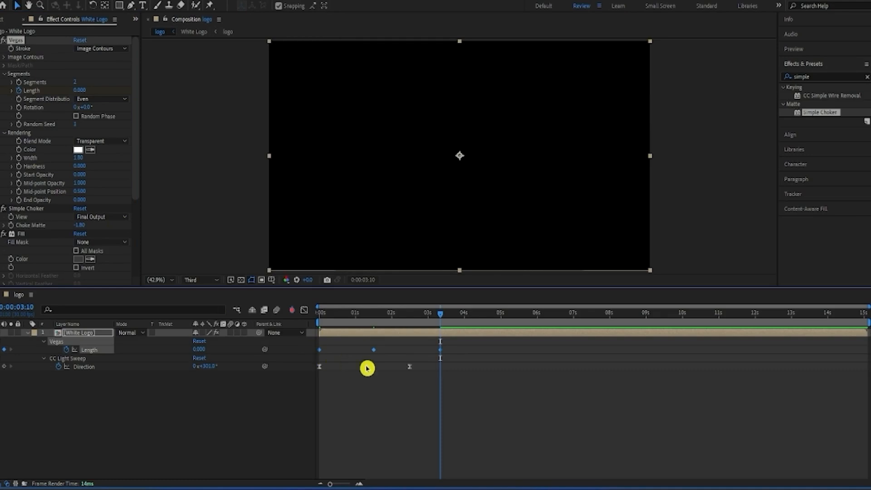
{"action": "left_click", "coordinate": [380, 418]}
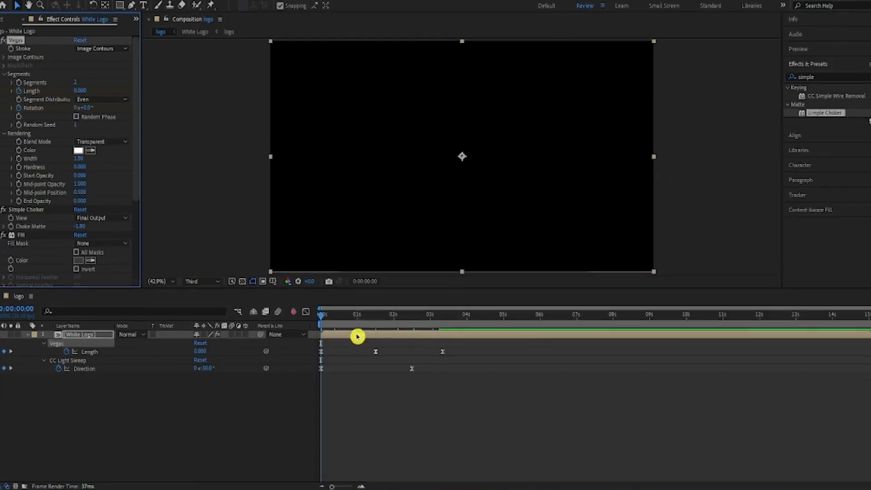
Step: Add a Vegas Rotation keyframe of 0x+275° at 0:00:03:10, in line with the last Length keyframe
{"action": "left_click", "coordinate": [11, 349]}
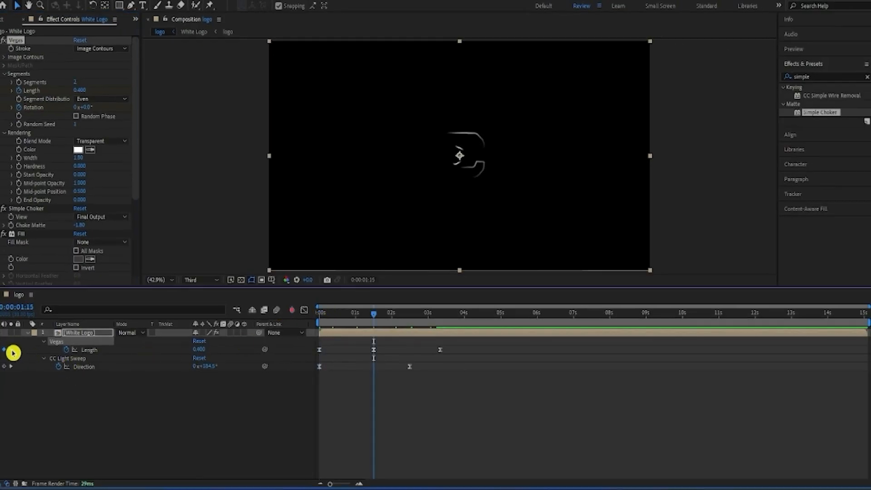
{"action": "left_click", "coordinate": [12, 350]}
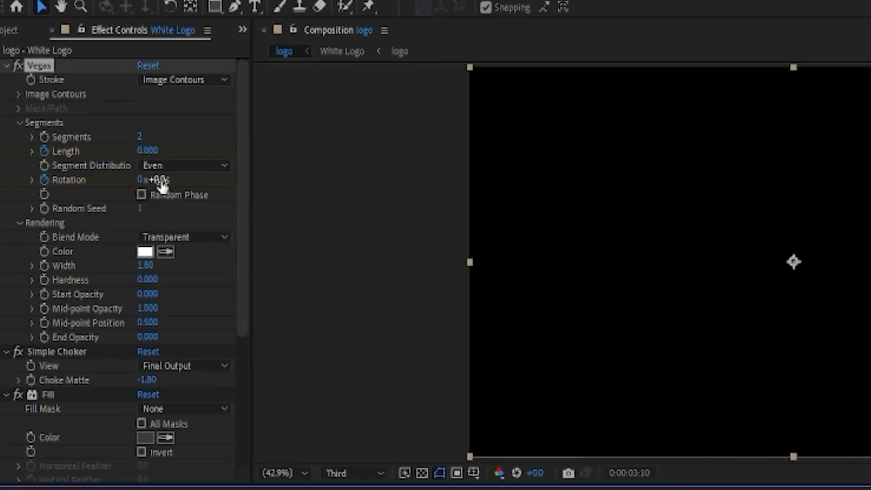
{"action": "left_click", "coordinate": [161, 181]}
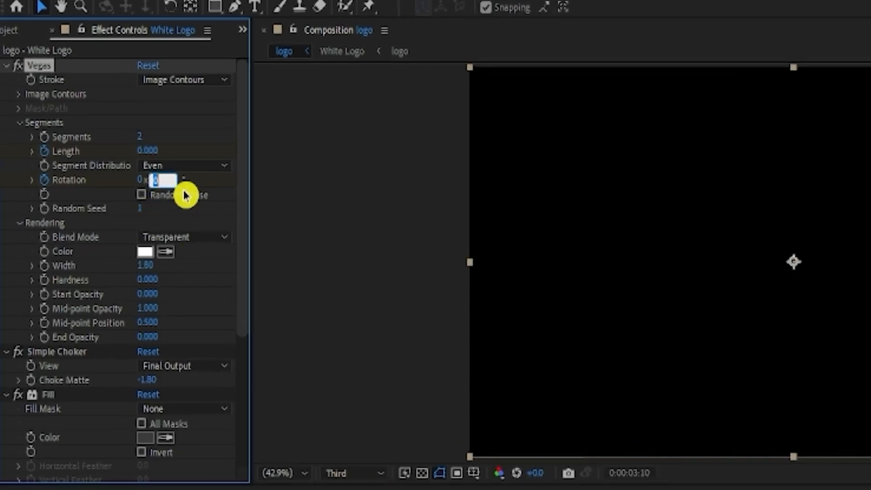
{"action": "type", "text": "2"}
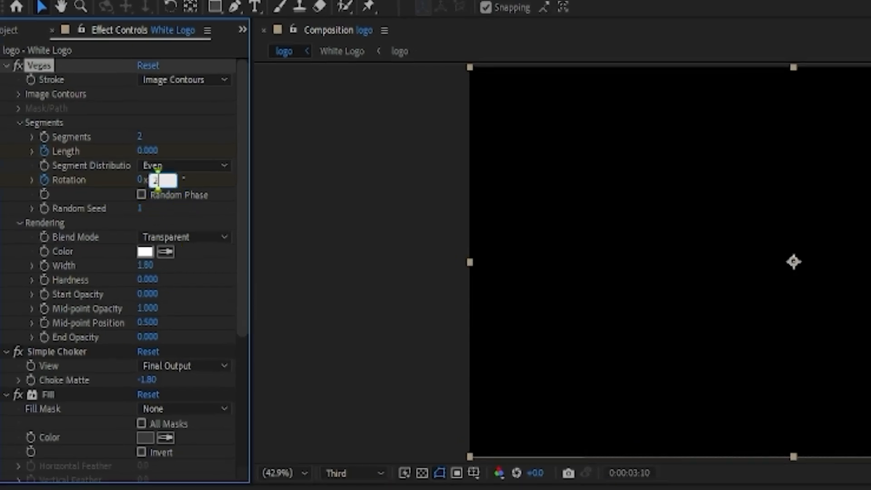
{"action": "type", "text": "75"}
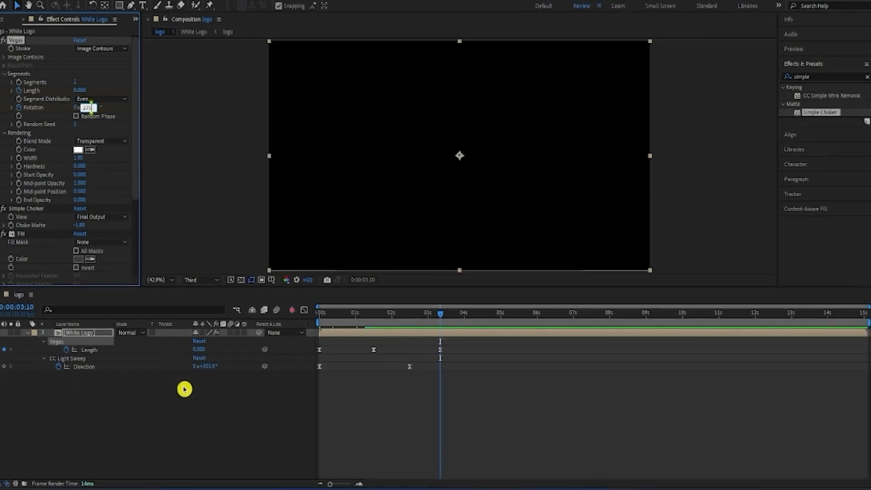
{"action": "left_click", "coordinate": [185, 389]}
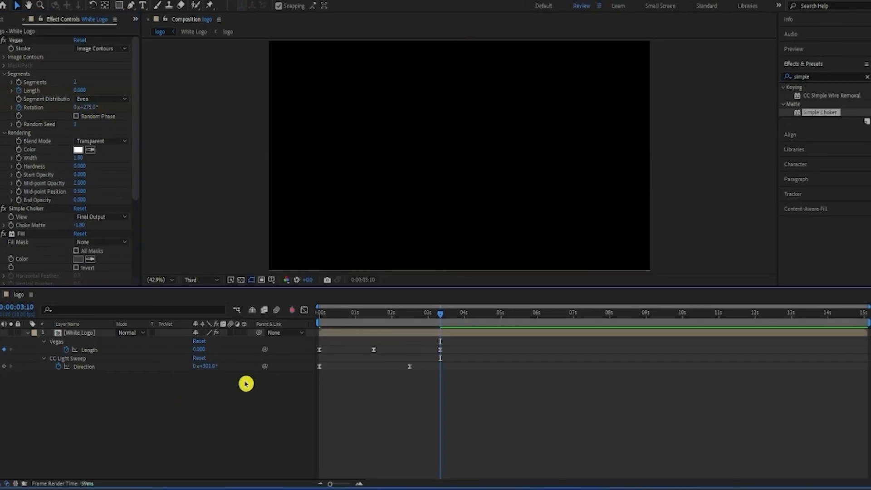
Step: Reveal the White Logo layer's Vegas properties and apply Easy Ease to both Rotation keyframes
{"action": "left_click", "coordinate": [364, 336]}
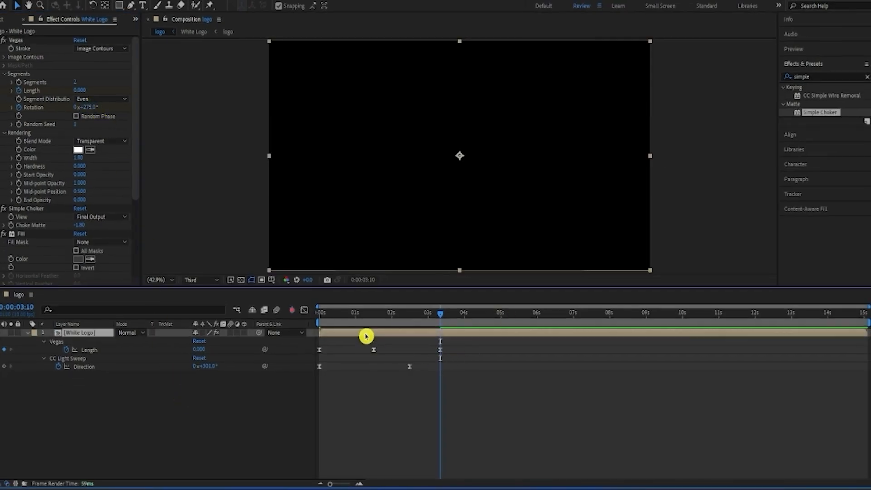
{"action": "key", "text": "u"}
{"action": "key", "text": "u"}
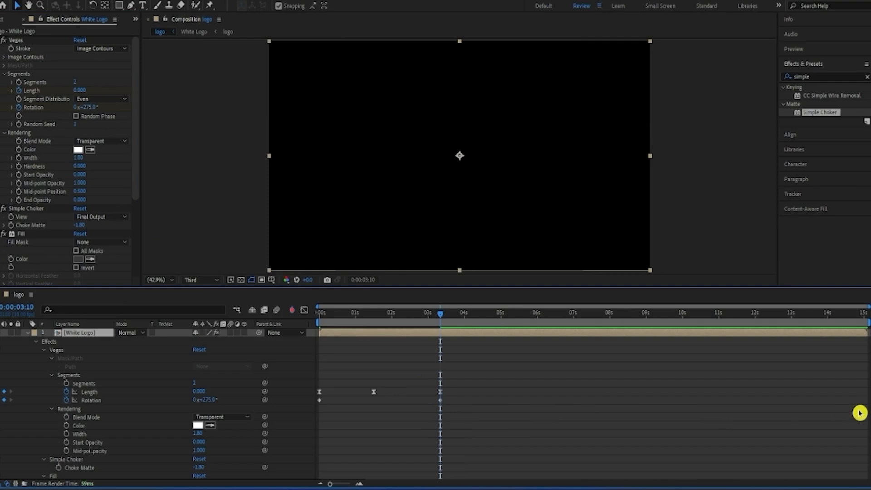
{"action": "scroll", "coordinate": [452, 394], "scroll_direction": "down", "scroll_amount": 5}
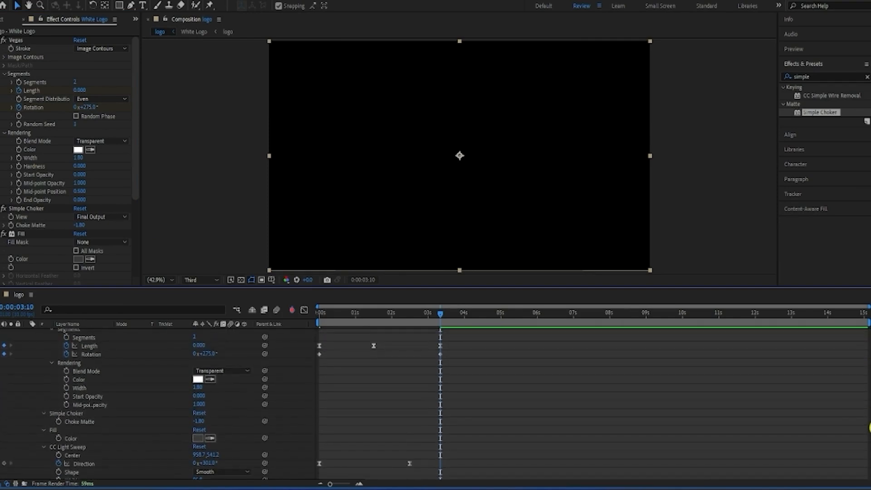
{"action": "left_click_drag", "start_coordinate": [453, 352], "coordinate": [316, 365]}
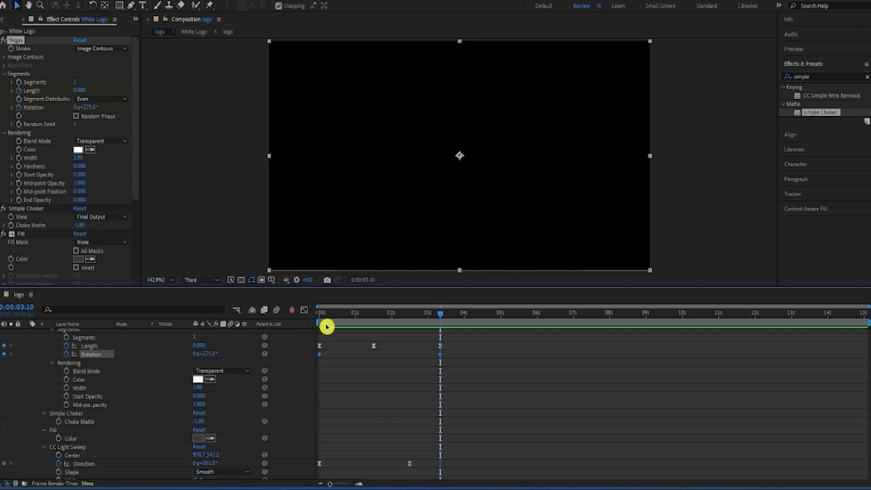
{"action": "key", "text": "F9"}
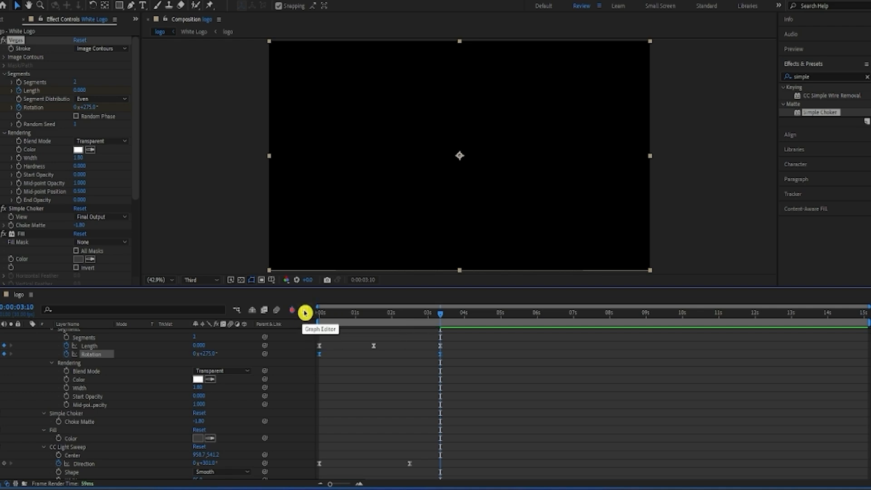
Step: Reshape the Vegas Rotation speed curve so it peaks at about 0:00:01:00 and slows gradually towards the last keyframe
{"action": "left_click", "coordinate": [305, 312]}
{"action": "left_click_drag", "start_coordinate": [458, 402], "coordinate": [400, 417]}
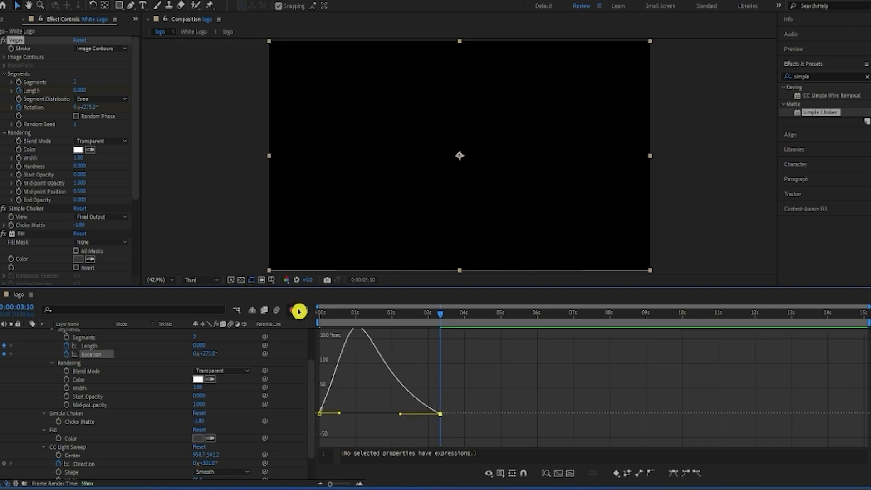
{"action": "left_click", "coordinate": [299, 311]}
Step: Play the logo composition from the start to review the eased outline animation
{"action": "key", "text": "Home"}
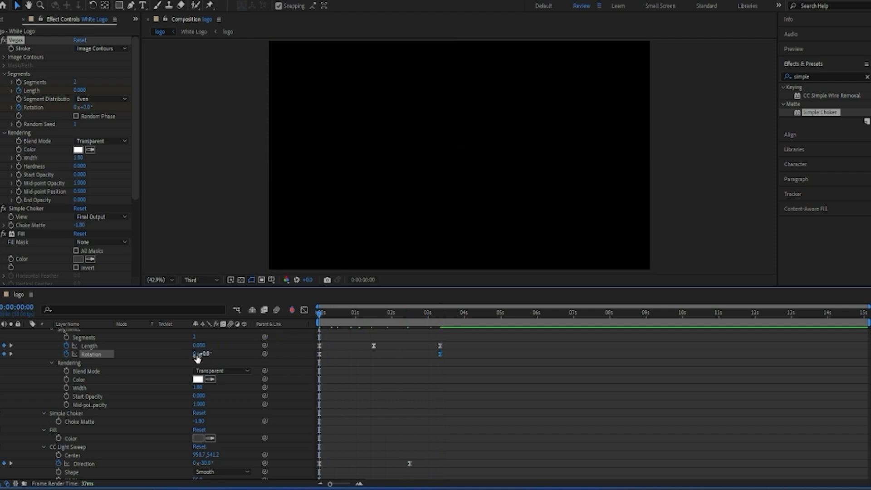
{"action": "key", "text": "space"}
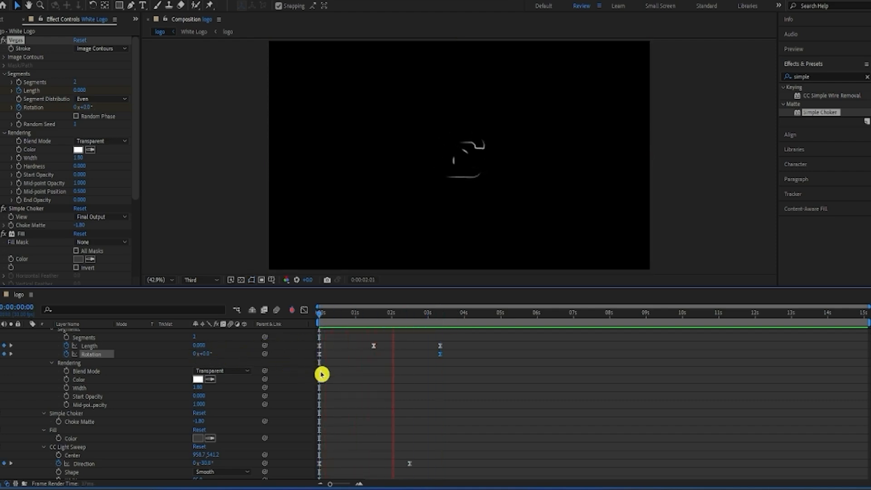
{"action": "key", "text": "space"}
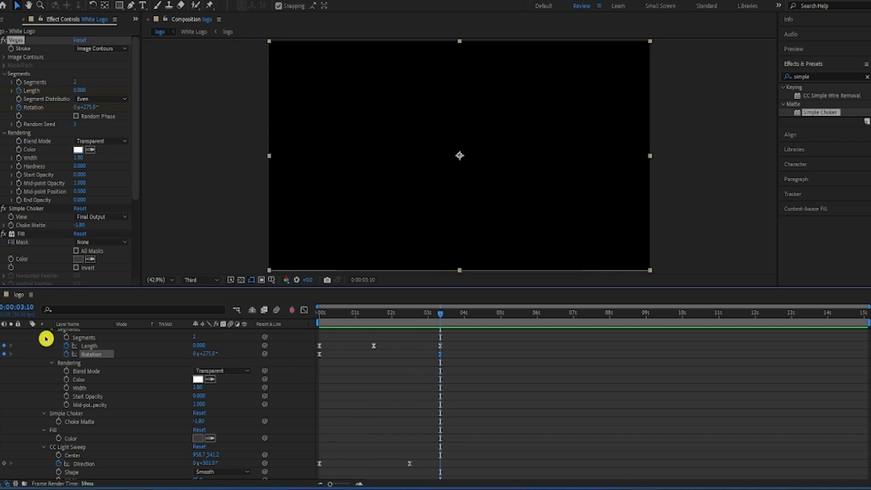
Step: Collapse the White Logo layer's properties, duplicate the layer at 0:00:00:00 and select the lower copy
{"action": "key", "text": "u"}
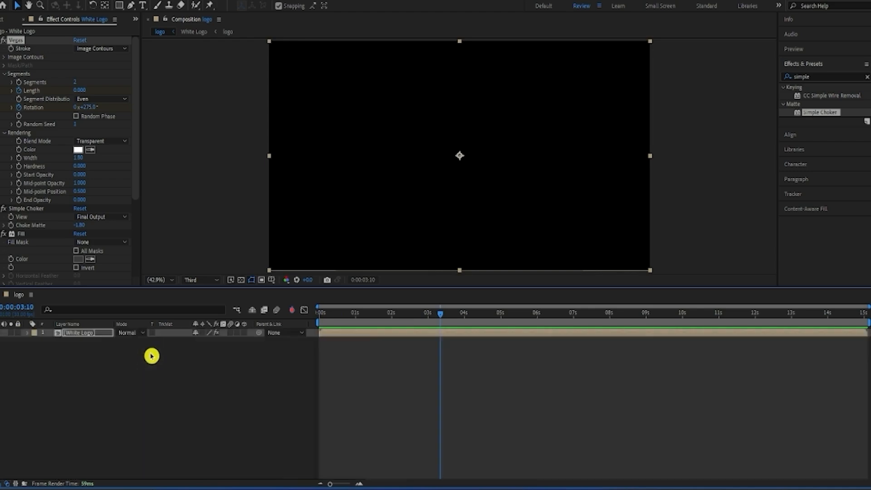
{"action": "left_click", "coordinate": [149, 375]}
{"action": "key", "text": "Home"}
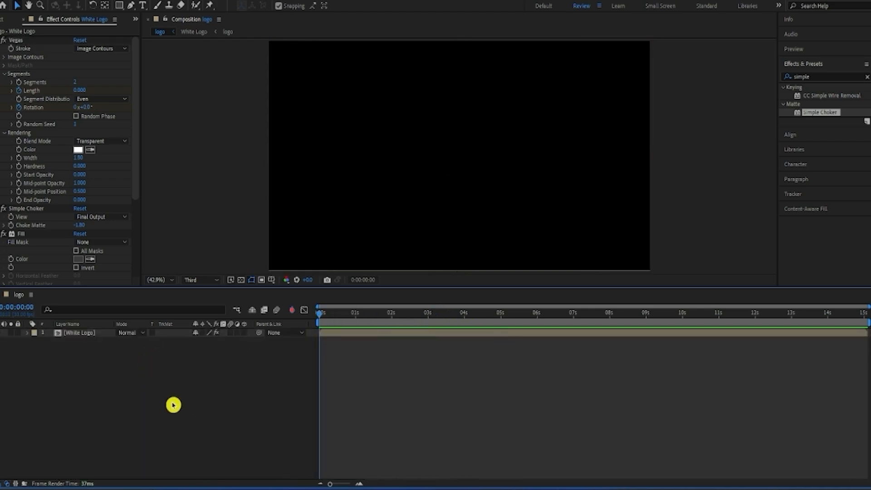
{"action": "left_click", "coordinate": [67, 334]}
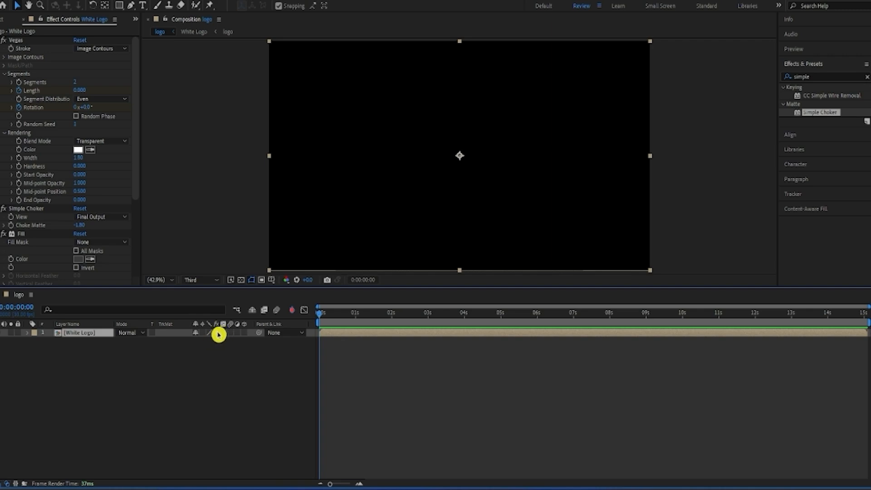
{"action": "key", "text": "ctrl+d"}
{"action": "left_click", "coordinate": [164, 371]}
{"action": "left_click", "coordinate": [88, 342]}
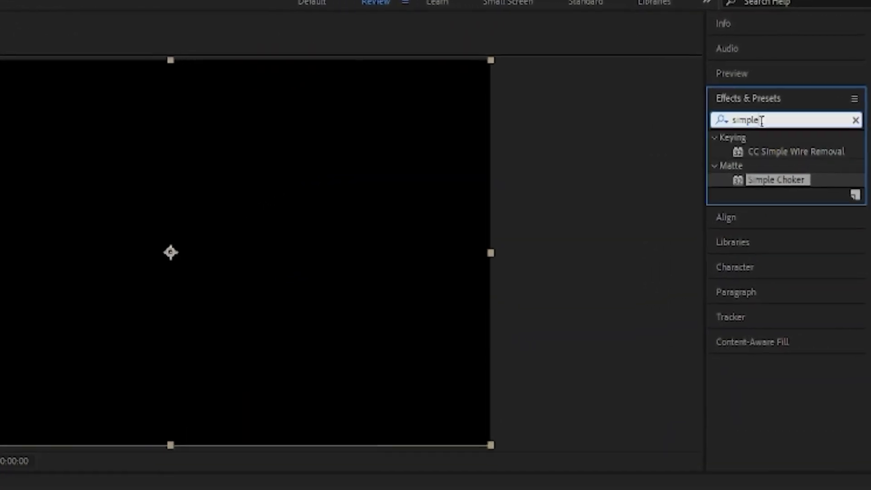
Step: Find CC Radial Fast Blur with the search "cc Ra" and apply it to the lower White Logo layer
{"action": "double_click", "coordinate": [800, 81]}
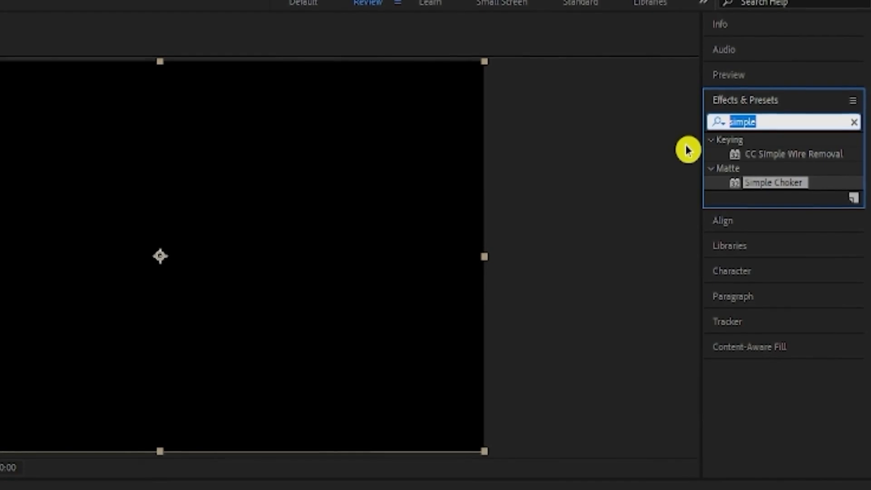
{"action": "type", "text": "cc"}
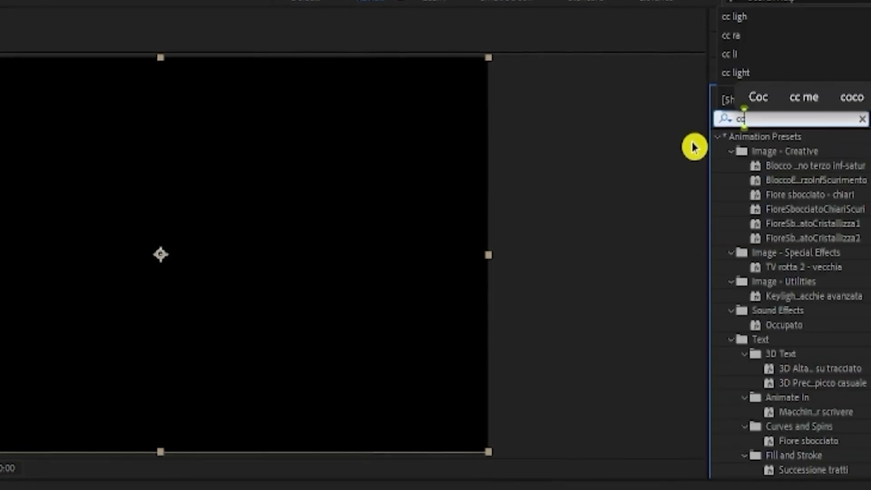
{"action": "type", "text": " Ra"}
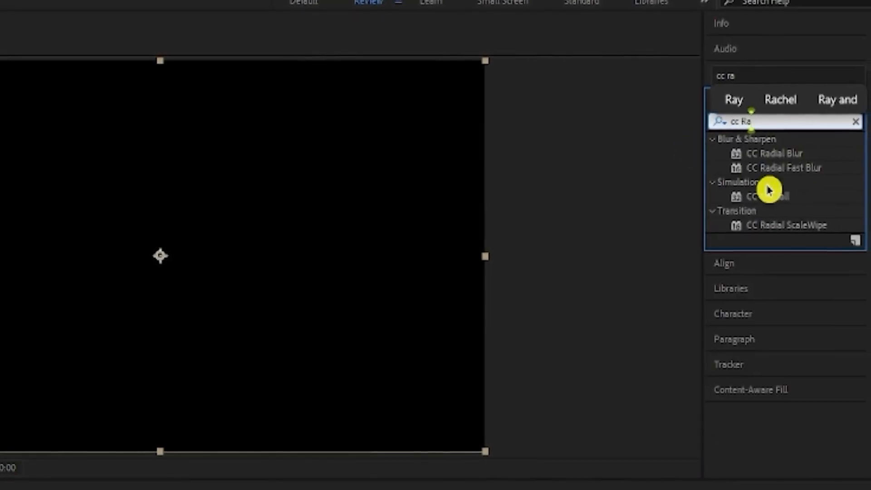
{"action": "left_click_drag", "start_coordinate": [789, 169], "coordinate": [0, 489]}
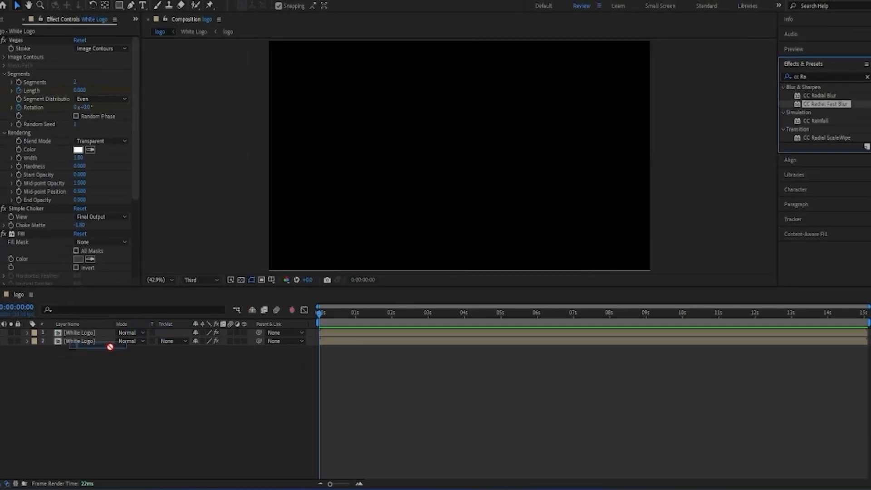
{"action": "left_click_drag", "start_coordinate": [110, 346], "coordinate": [120, 344]}
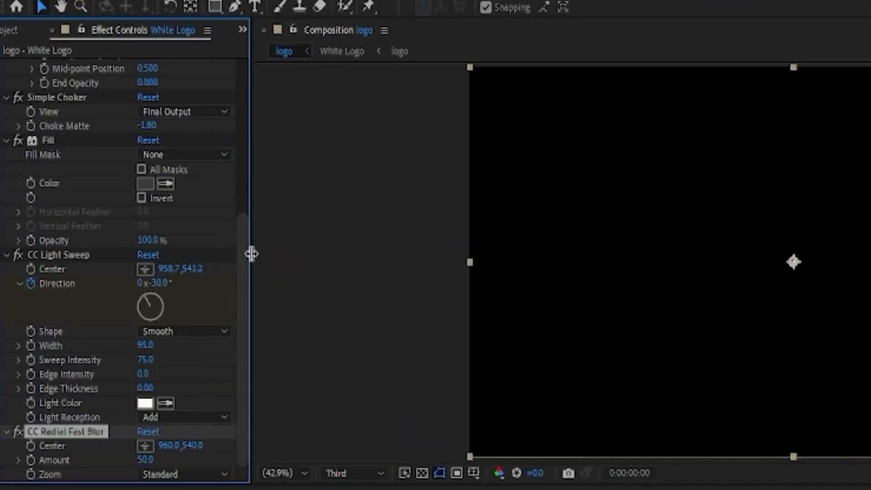
Step: Set the CC Radial Fast Blur Amount to 100 and its Zoom mode to Brightest
{"action": "left_click", "coordinate": [146, 459]}
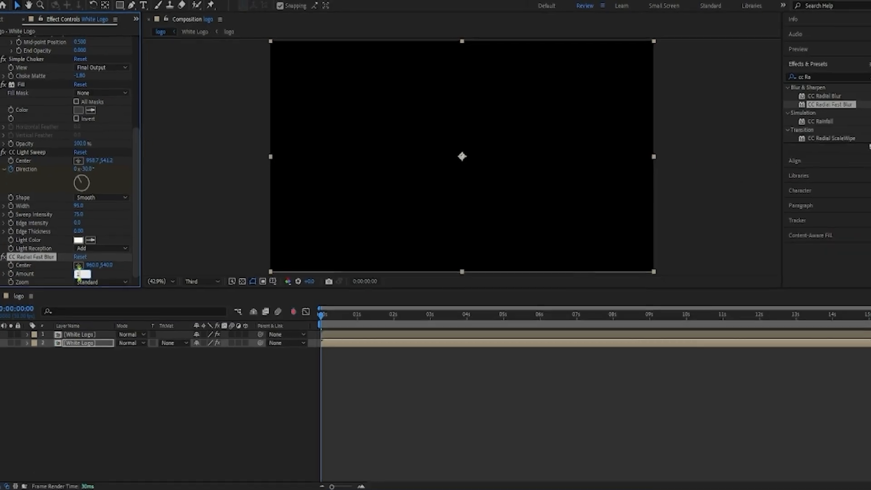
{"action": "left_click", "coordinate": [156, 386]}
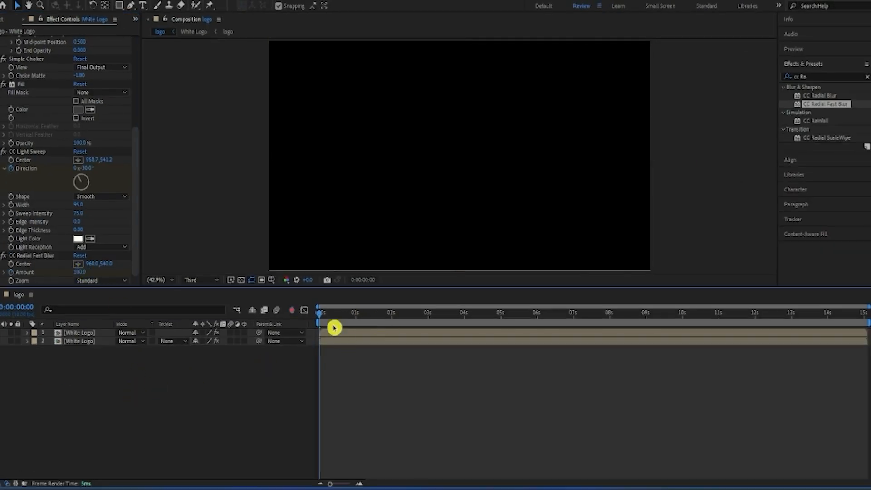
{"action": "left_click", "coordinate": [94, 284]}
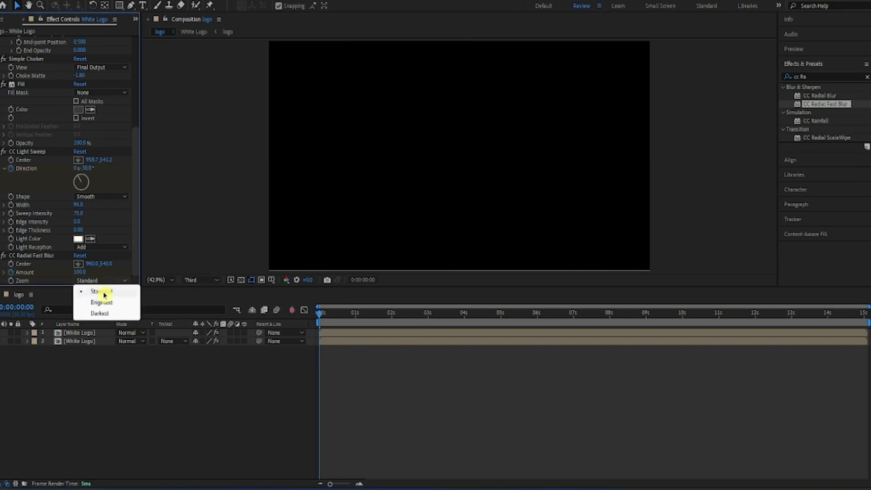
{"action": "left_click", "coordinate": [102, 301]}
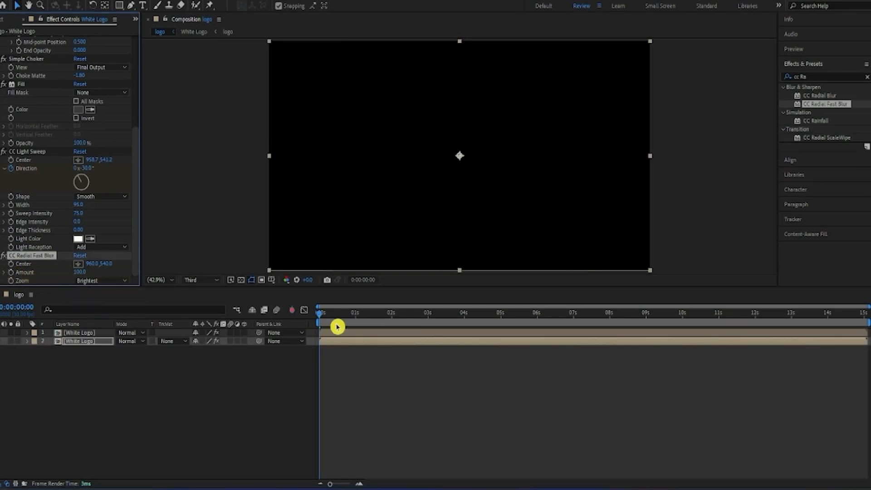
Step: Set the lower White Logo layer's Opacity to 60% with a keyframe at 0:00:01:00
{"action": "left_click_drag", "start_coordinate": [331, 322], "coordinate": [354, 326]}
{"action": "left_click", "coordinate": [92, 348]}
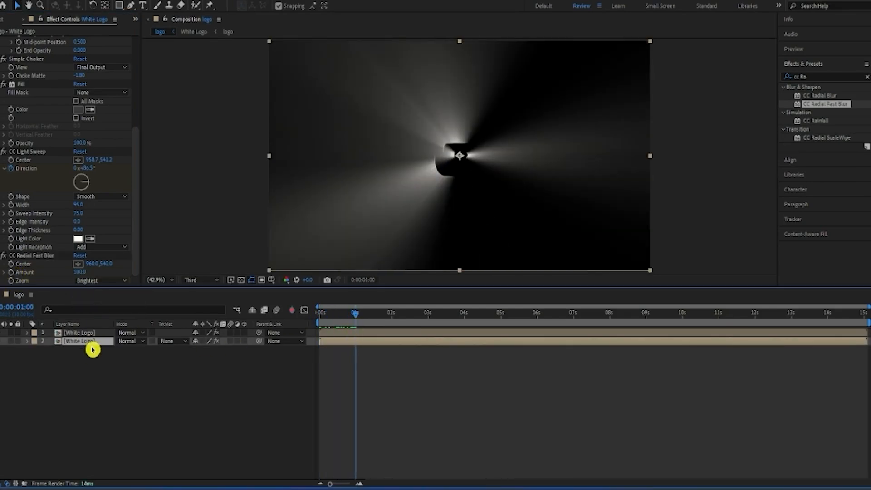
{"action": "key", "text": "t"}
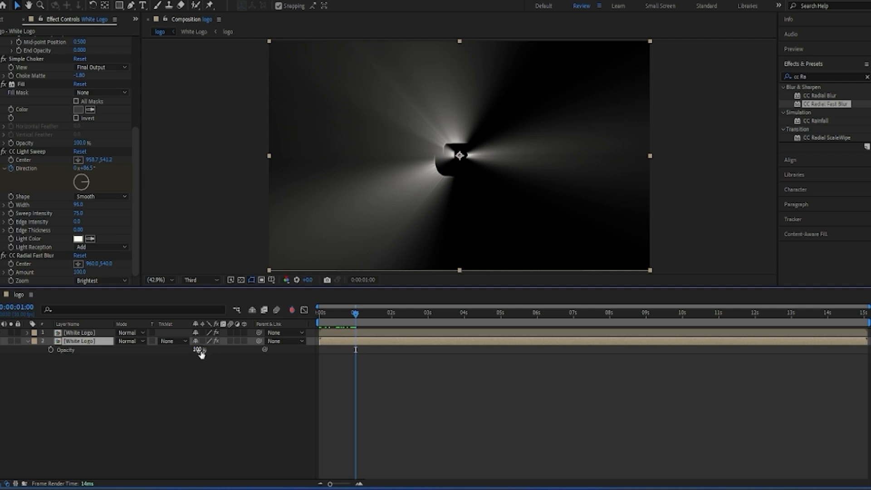
{"action": "left_click_drag", "start_coordinate": [199, 349], "coordinate": [184, 361]}
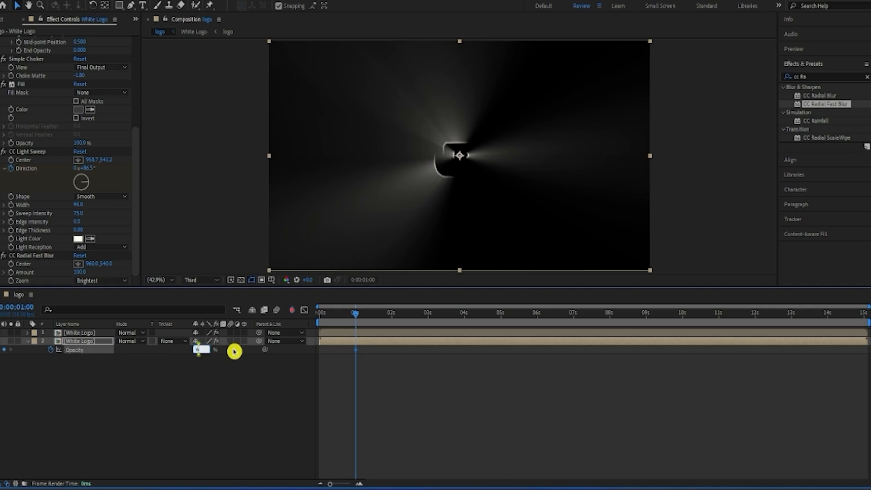
{"action": "left_click", "coordinate": [253, 401]}
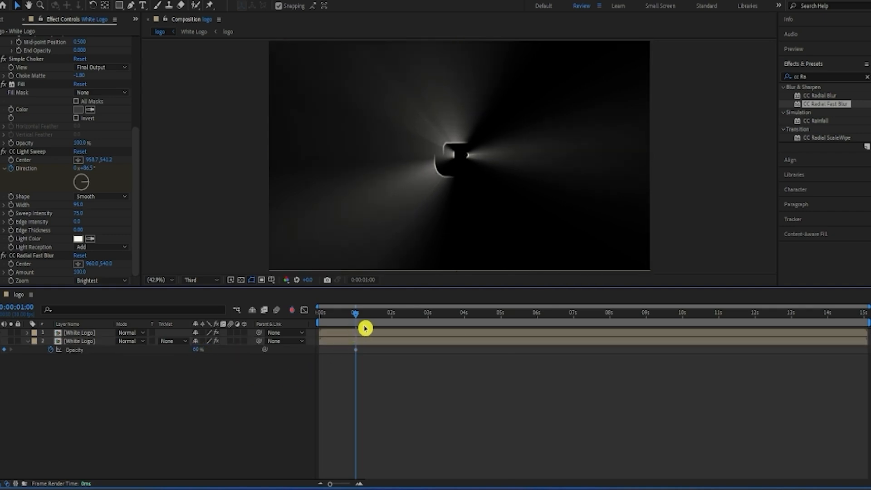
Step: Remove the Opacity keyframing from the lower White Logo layer and return to 0:00:00:00
{"action": "left_click", "coordinate": [358, 353]}
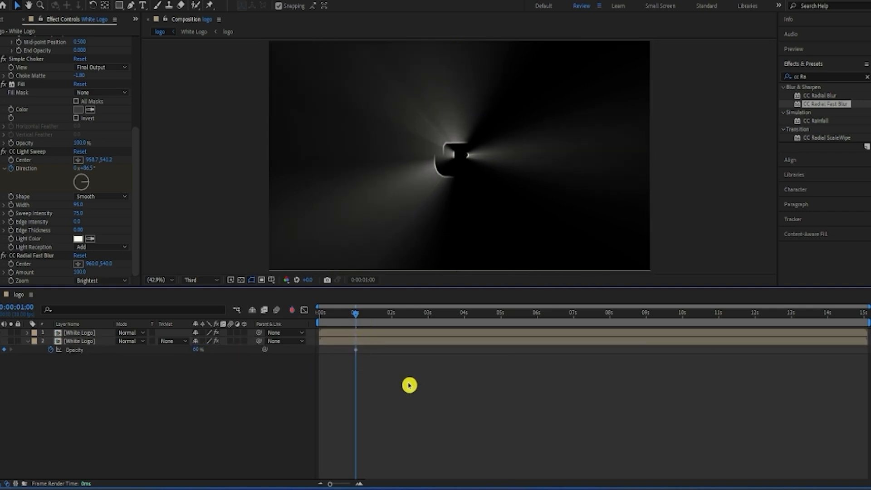
{"action": "left_click", "coordinate": [356, 350]}
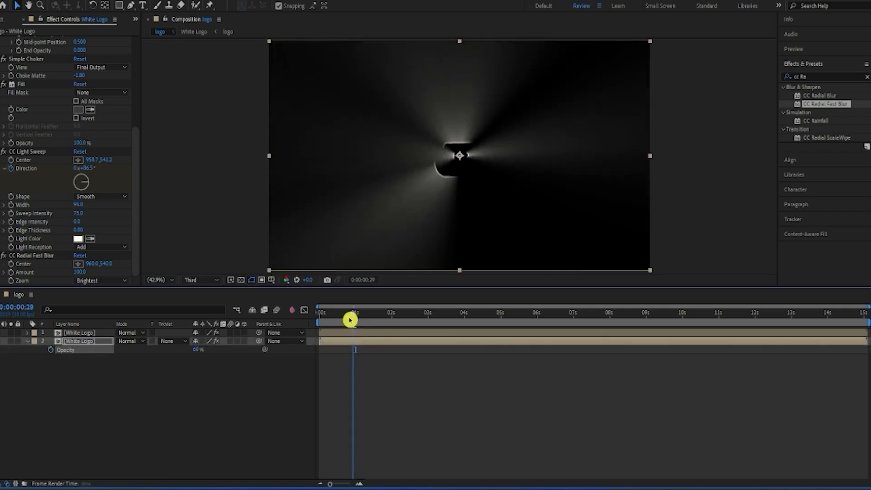
{"action": "key", "text": "Home"}
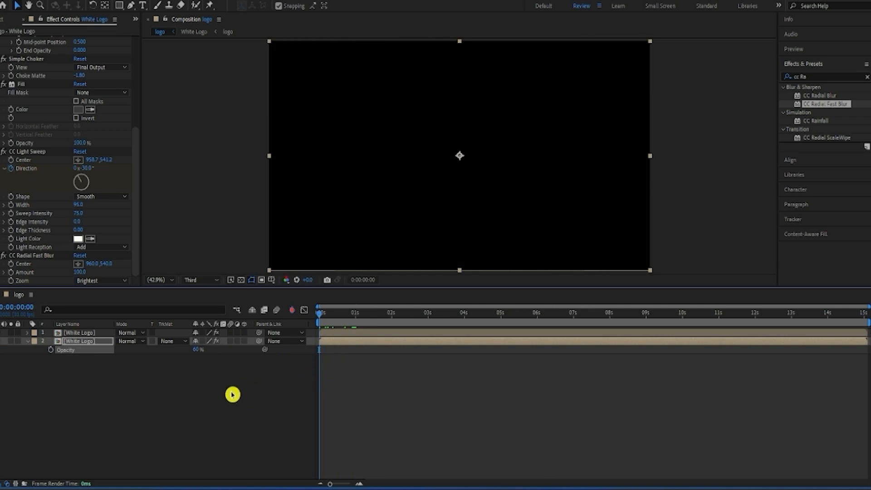
Step: Keyframe the CC Radial Fast Blur Center from about 494.5, 541.2 at 0:00:00:00 to about 1434.6, 541.2 at 0:00:03:10
{"action": "left_click", "coordinate": [12, 269]}
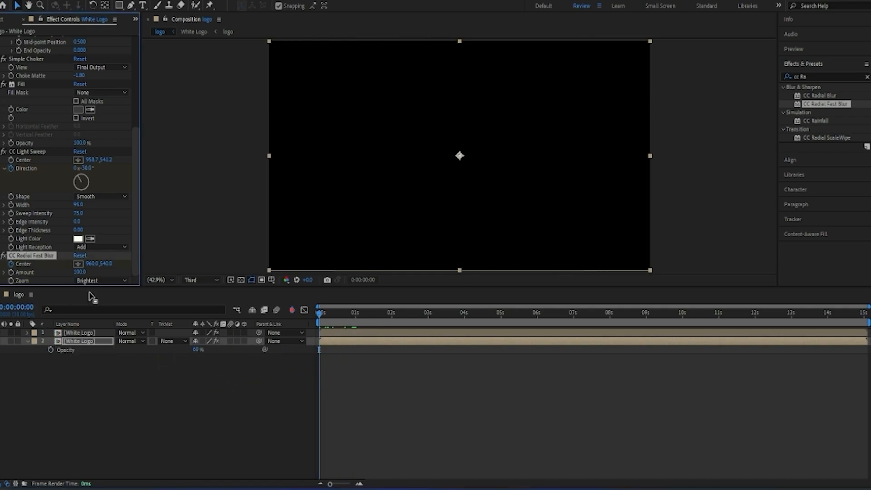
{"action": "left_click", "coordinate": [80, 267]}
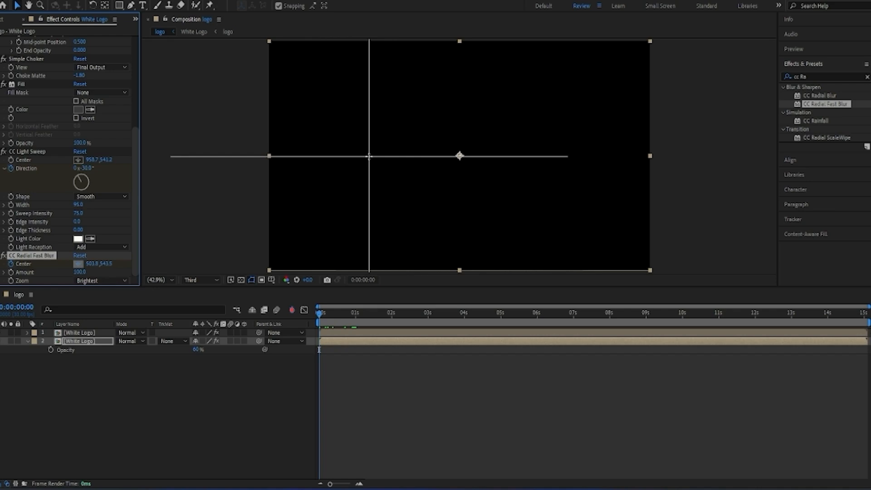
{"action": "left_click", "coordinate": [366, 156]}
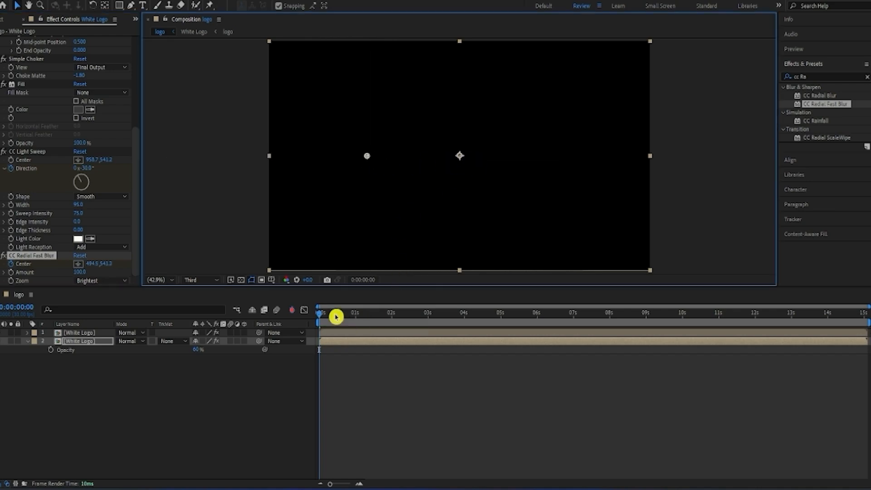
{"action": "left_click_drag", "start_coordinate": [320, 317], "coordinate": [441, 320]}
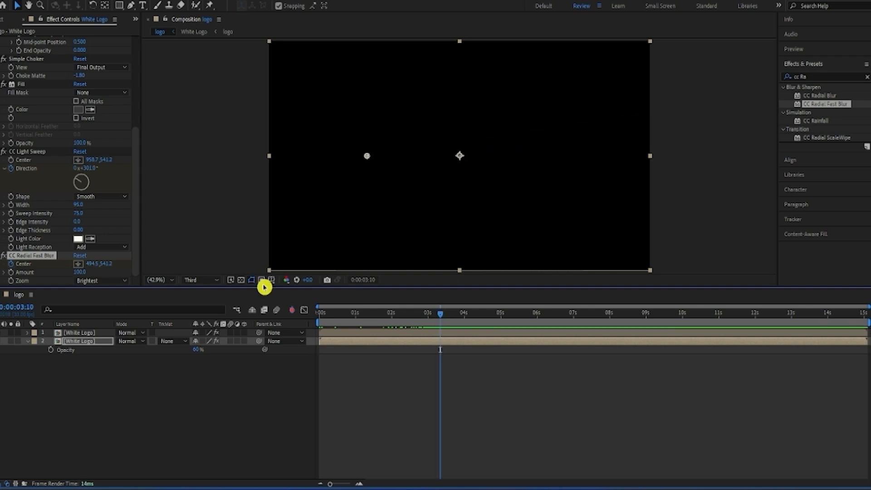
{"action": "left_click", "coordinate": [81, 267]}
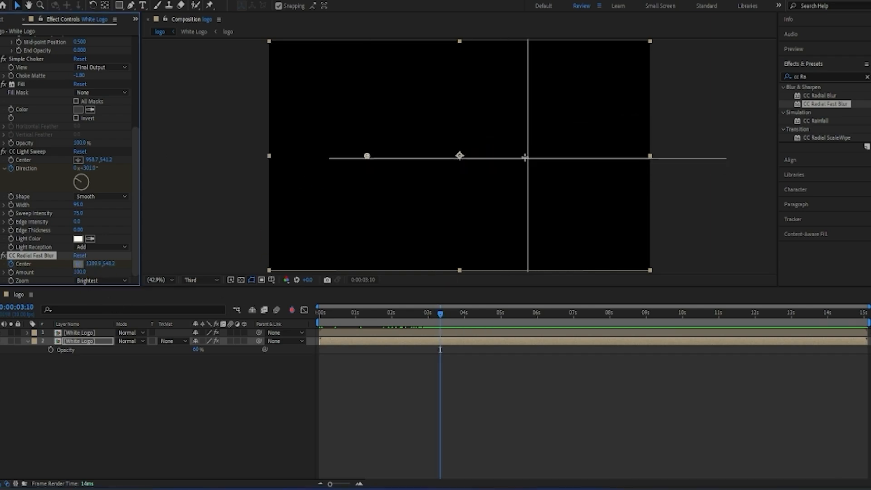
{"action": "left_click", "coordinate": [553, 155]}
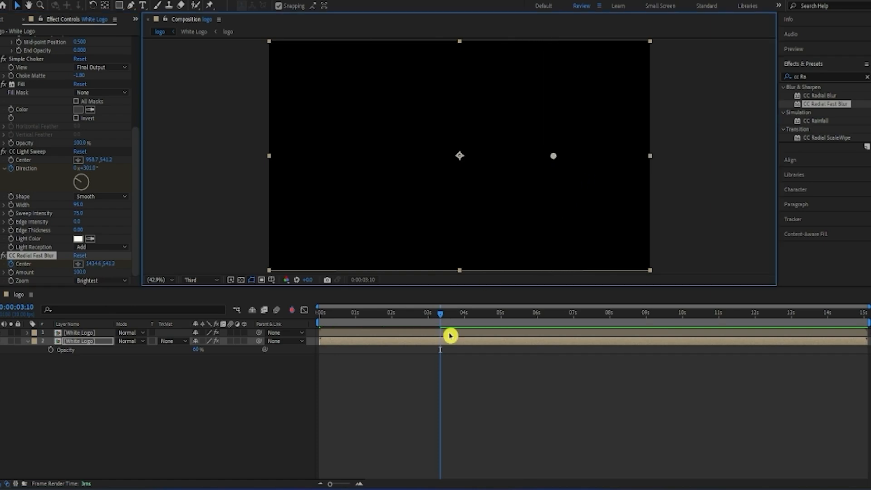
Step: Preview the moving light rays from the start and collapse the lower White Logo layer's properties
{"action": "left_click_drag", "start_coordinate": [445, 330], "coordinate": [390, 329]}
{"action": "key", "text": "Home"}
{"action": "key", "text": "space"}
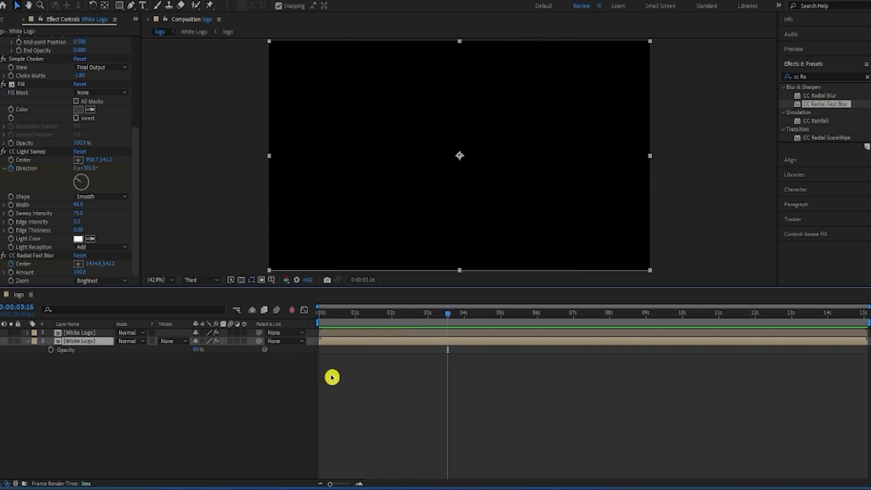
{"action": "left_click", "coordinate": [27, 341]}
{"action": "left_click", "coordinate": [50, 373]}
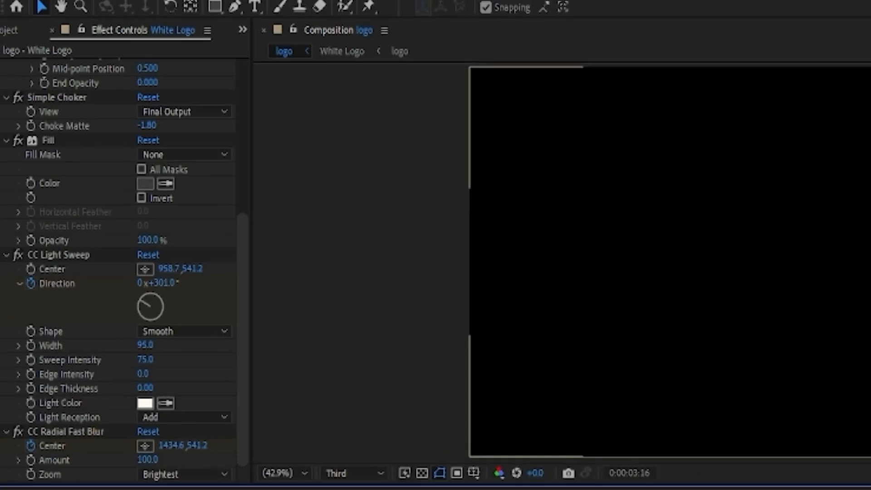
Step: Place the Motion Background(4).mp4 footage in the logo composition above both White Logo layers
{"action": "right_click", "coordinate": [192, 373]}
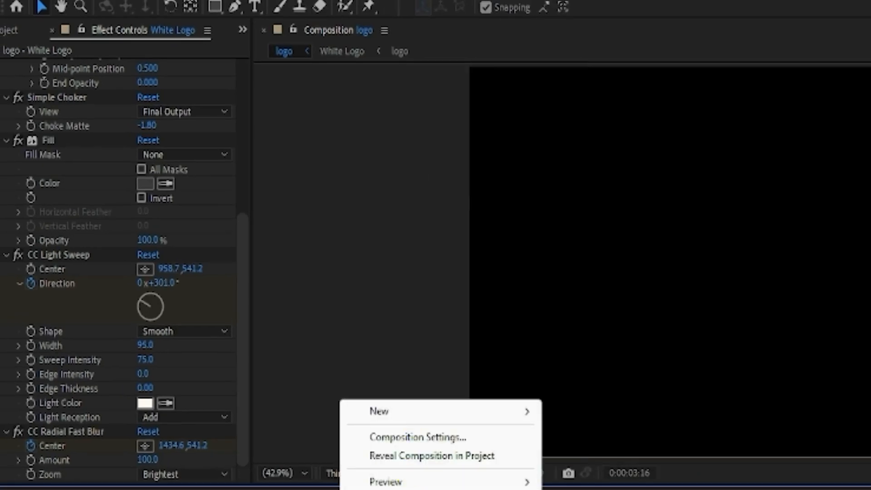
{"action": "left_click", "coordinate": [368, 488]}
{"action": "left_click", "coordinate": [14, 31]}
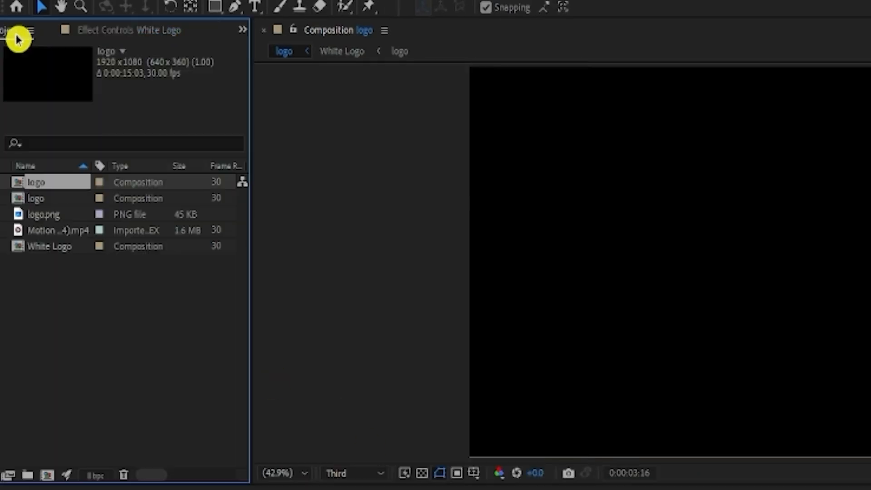
{"action": "left_click", "coordinate": [64, 216]}
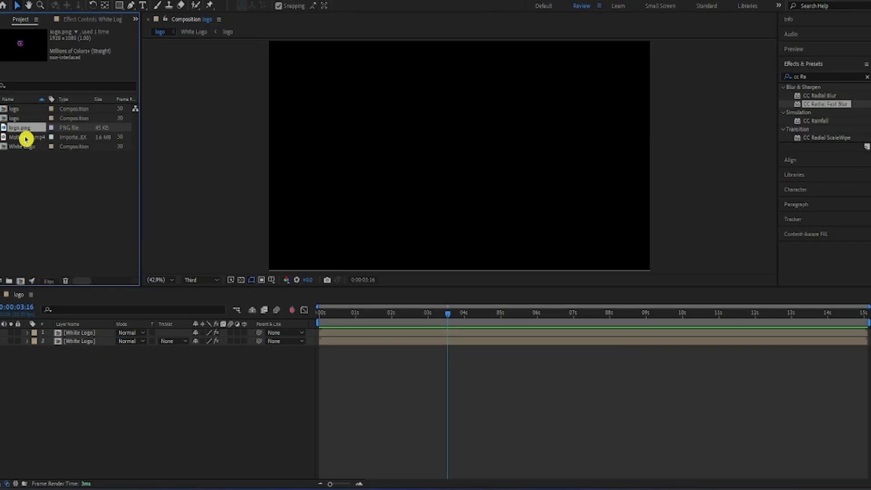
{"action": "left_click", "coordinate": [56, 231]}
{"action": "left_click_drag", "start_coordinate": [34, 156], "coordinate": [98, 335]}
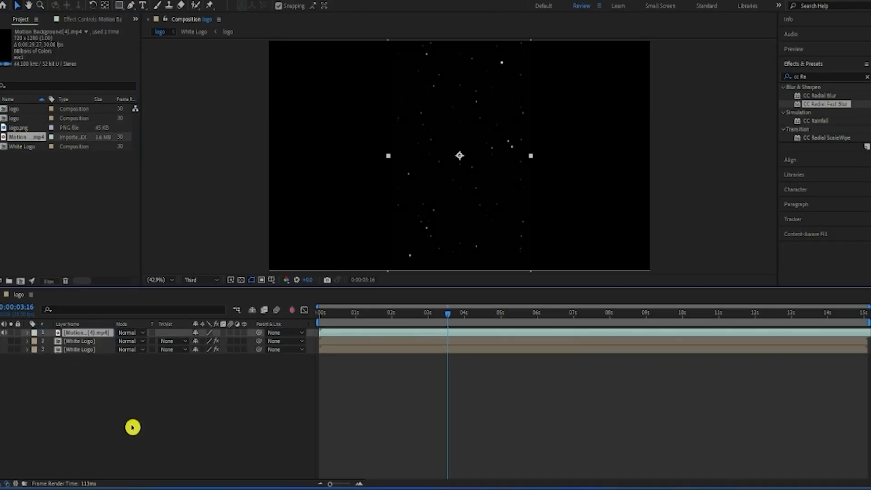
Step: Scale the motion background layer to the full frame with Fit to Comp at 0:00:00:00
{"action": "left_click_drag", "start_coordinate": [444, 320], "coordinate": [336, 334]}
{"action": "right_click", "coordinate": [346, 334]}
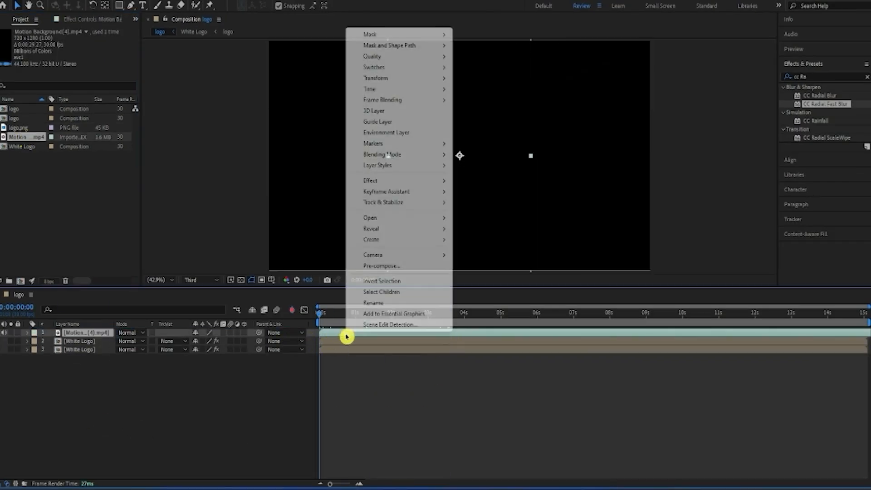
{"action": "mouse_move", "coordinate": [391, 79]}
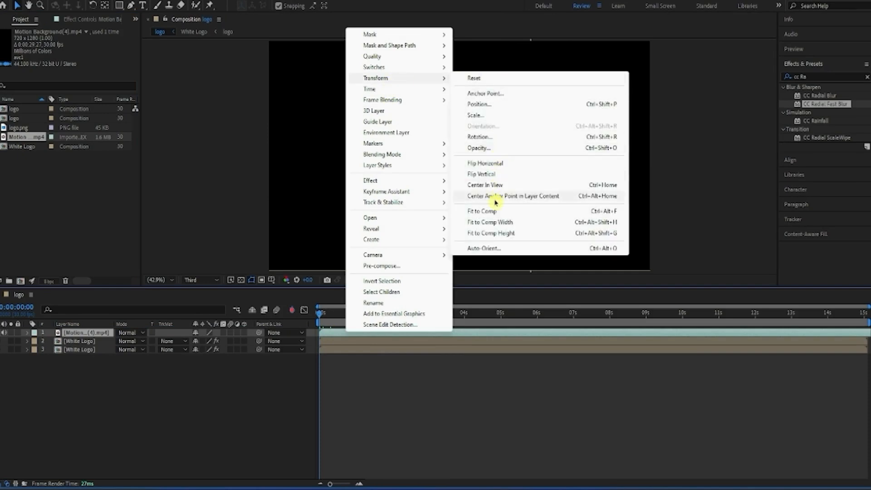
{"action": "left_click", "coordinate": [498, 212]}
{"action": "left_click", "coordinate": [432, 357]}
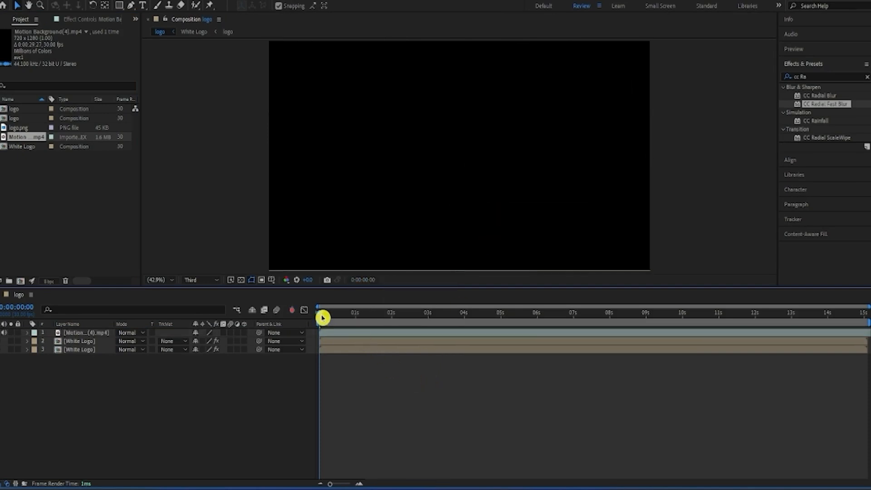
Step: Set the motion background layer's blending mode to Color Dodge and check the result around 0:00:00:26
{"action": "mouse_move", "coordinate": [322, 318]}
{"action": "left_mouse_down"}
{"action": "mouse_move", "coordinate": [357, 311]}
{"action": "mouse_move", "coordinate": [338, 312]}
{"action": "left_mouse_up"}
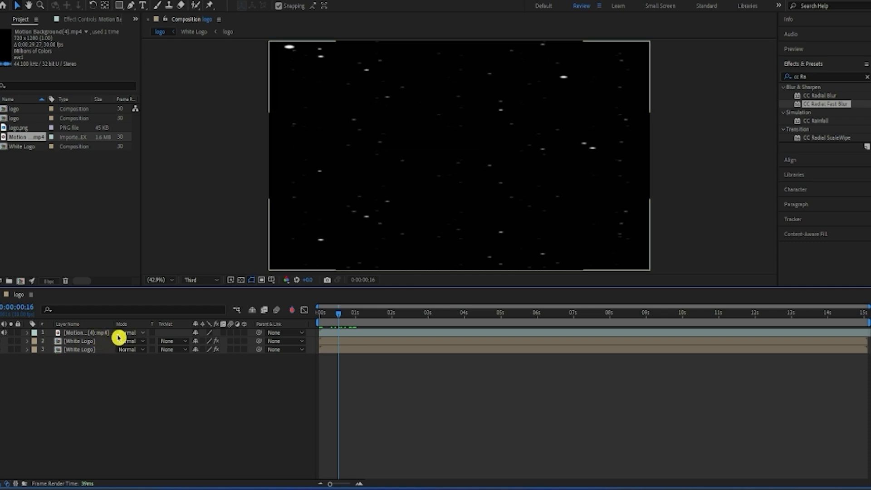
{"action": "left_click", "coordinate": [134, 335]}
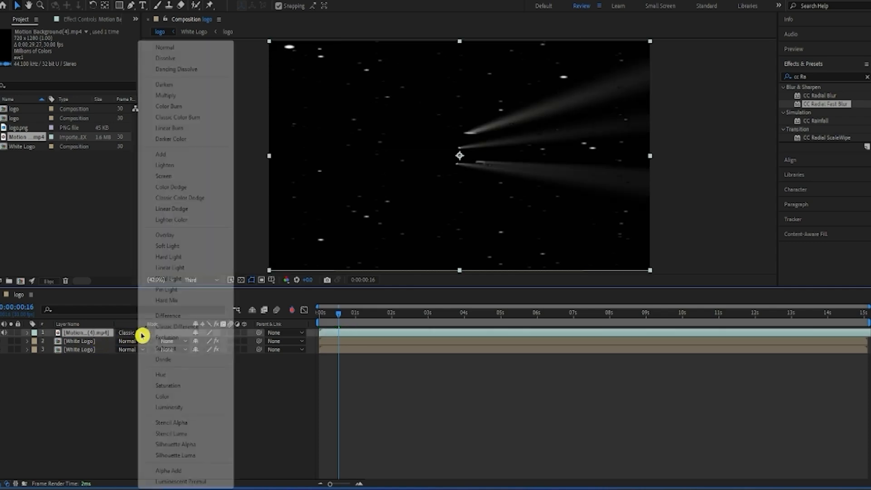
{"action": "left_click", "coordinate": [171, 187]}
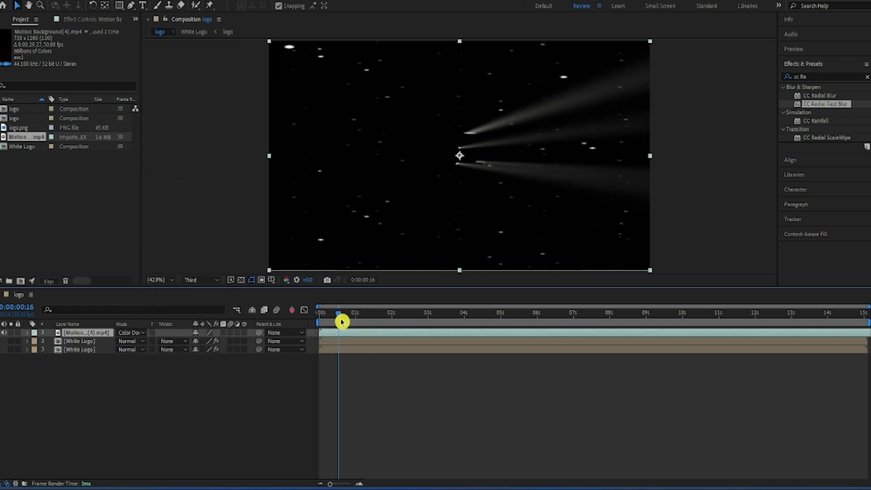
{"action": "left_click_drag", "start_coordinate": [341, 322], "coordinate": [353, 348]}
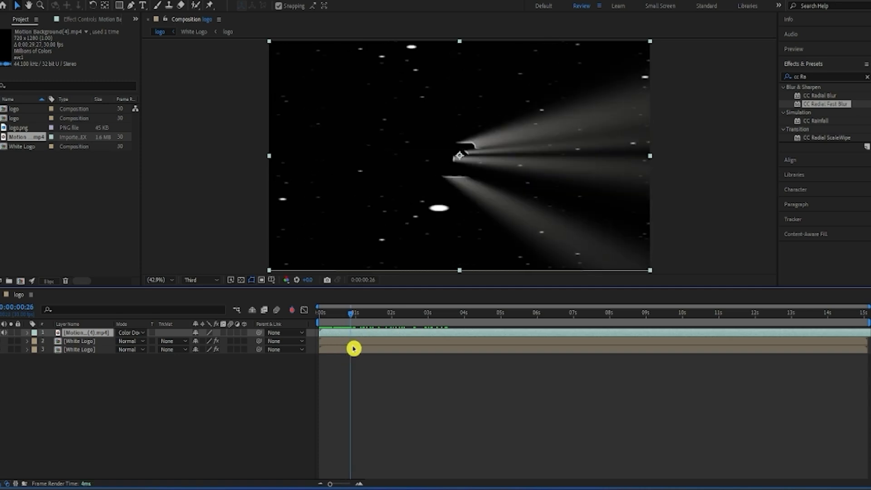
Step: Create a black 1920 x 1080 solid named BG and place it beneath all other layers
{"action": "right_click", "coordinate": [362, 381]}
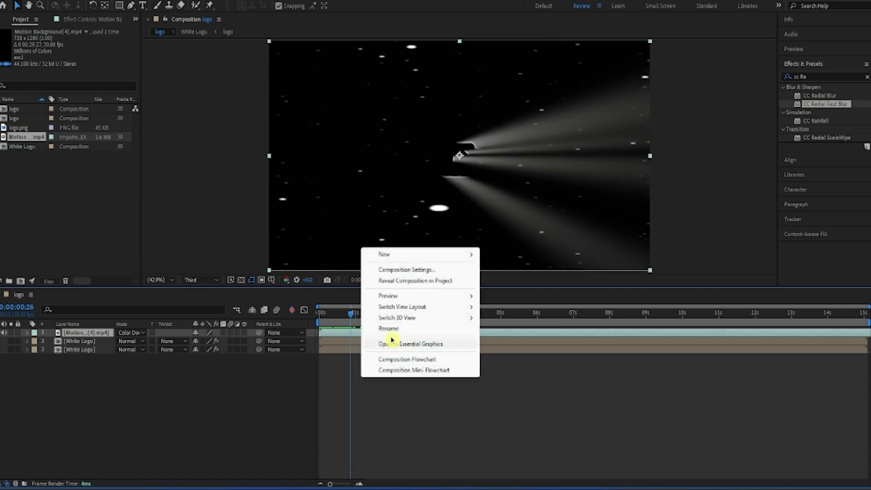
{"action": "mouse_move", "coordinate": [404, 257]}
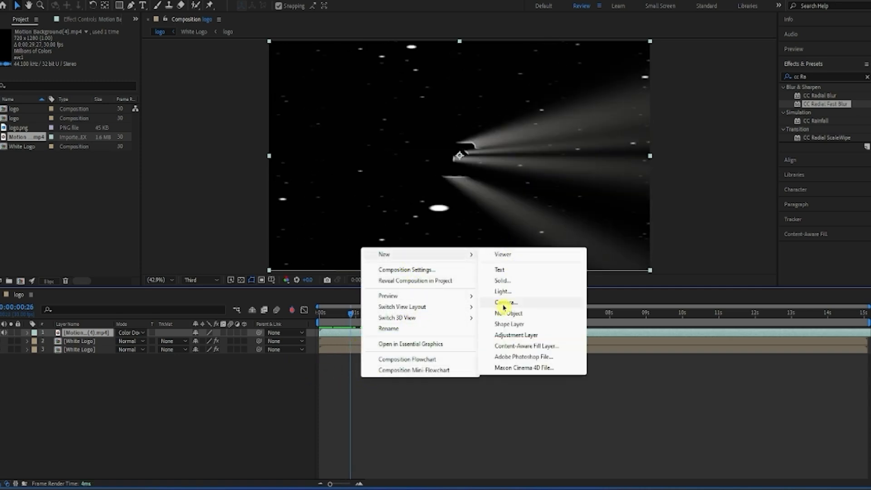
{"action": "left_click", "coordinate": [500, 281]}
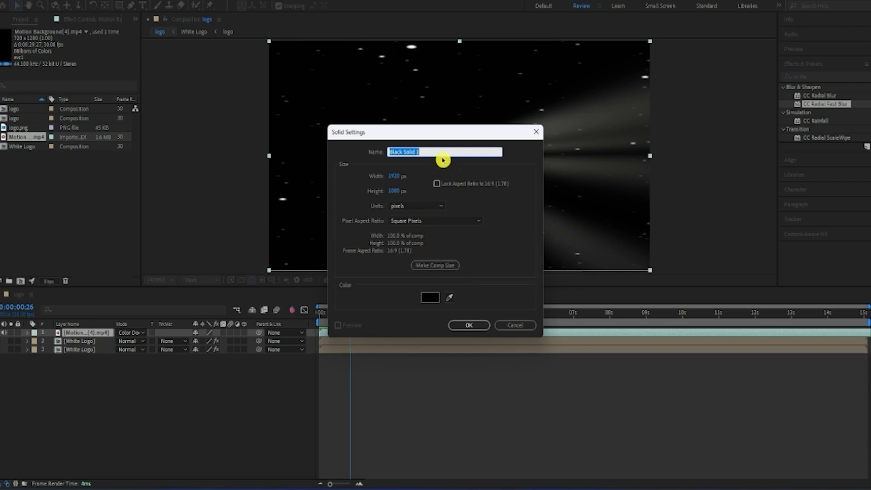
{"action": "type", "text": "BG"}
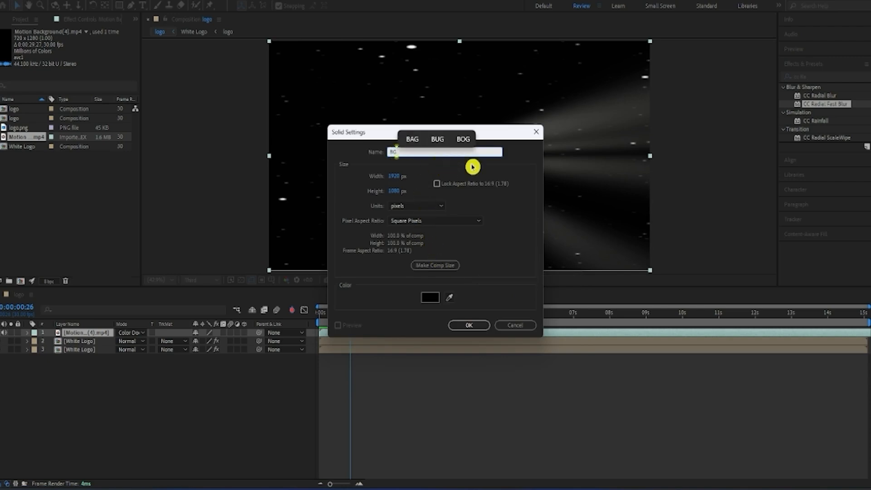
{"action": "left_click", "coordinate": [469, 324]}
{"action": "left_click_drag", "start_coordinate": [77, 336], "coordinate": [78, 368]}
Step: Add an adjustment layer above all layers and apply the Fill effect to it, found with the search "fill"
{"action": "right_click", "coordinate": [371, 394]}
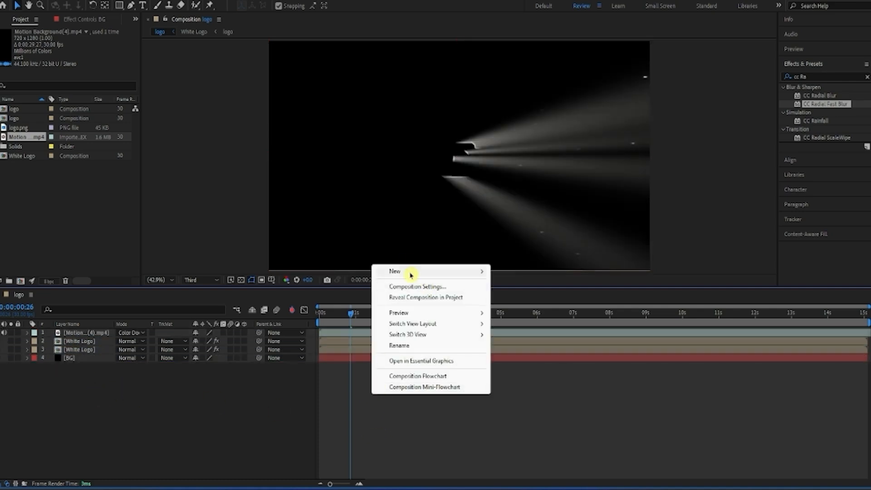
{"action": "mouse_move", "coordinate": [410, 274]}
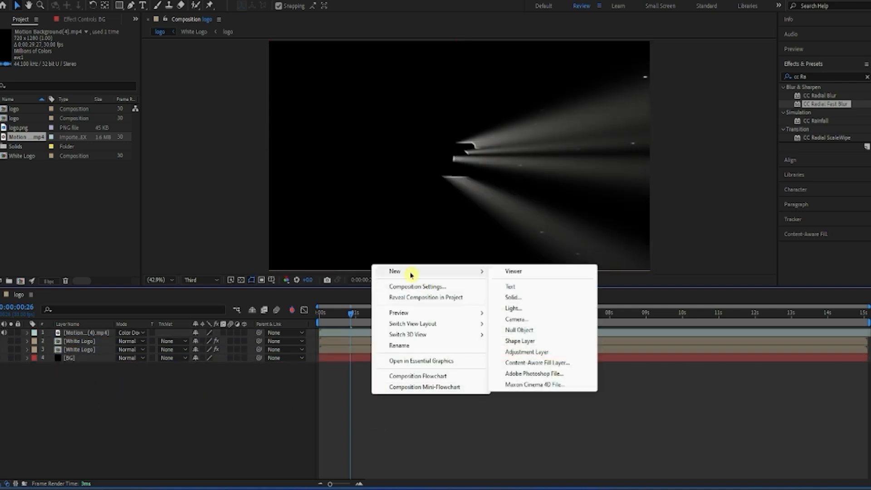
{"action": "left_click", "coordinate": [526, 352]}
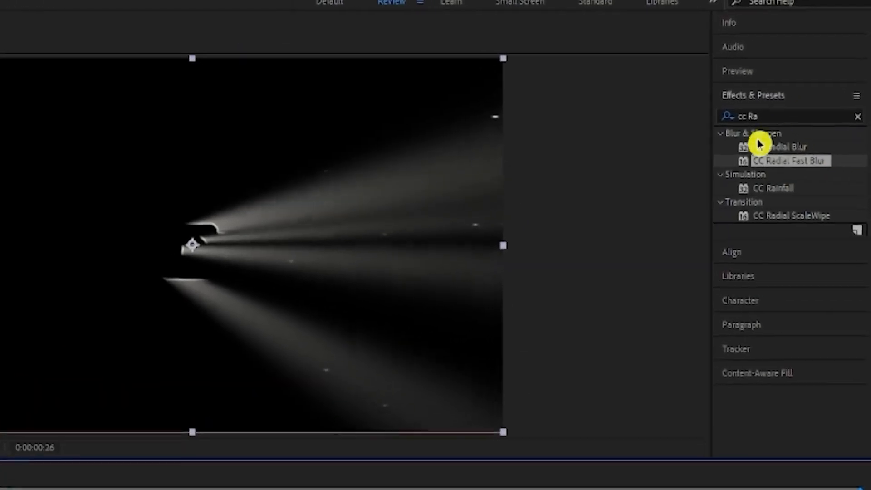
{"action": "key", "text": "ctrl+f"}
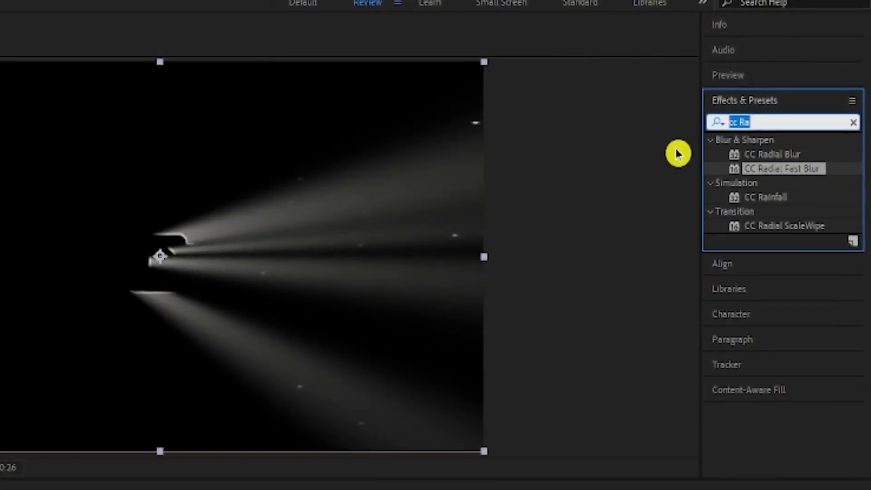
{"action": "type", "text": "fill"}
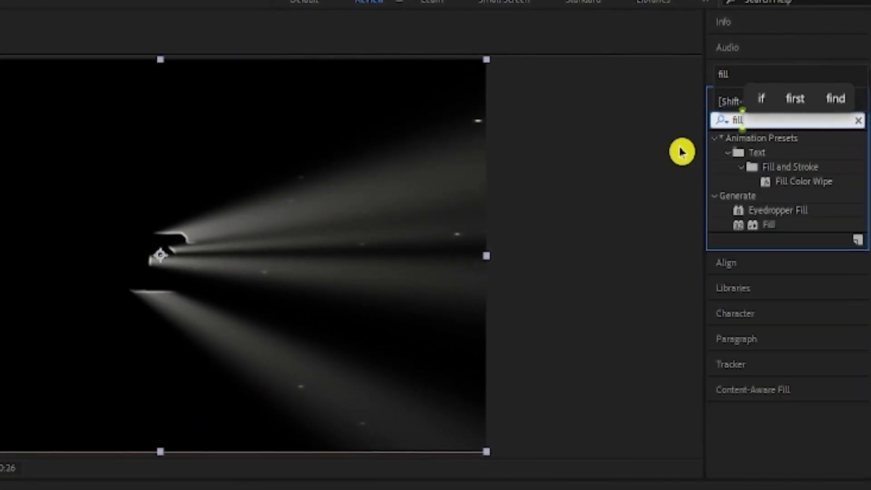
{"action": "left_click_drag", "start_coordinate": [767, 226], "coordinate": [209, 332]}
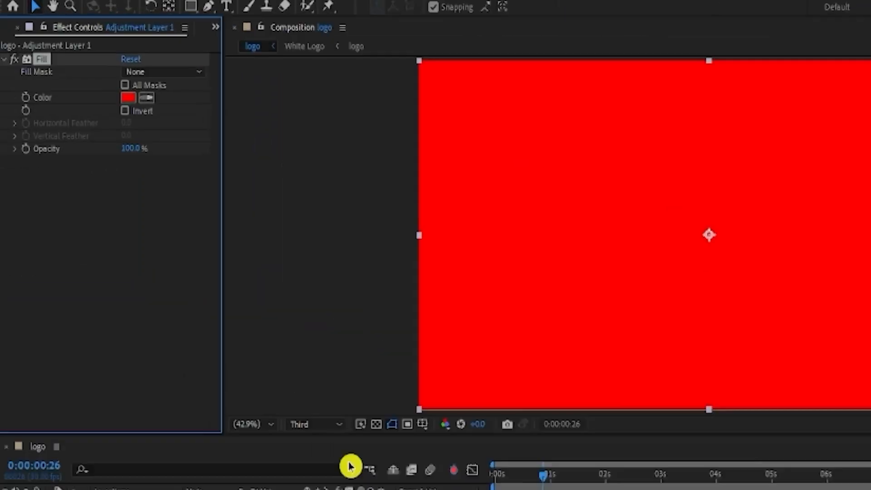
Step: Set the adjustment layer's Fill color to bright purple and its blending mode to Multiply
{"action": "left_click", "coordinate": [129, 98]}
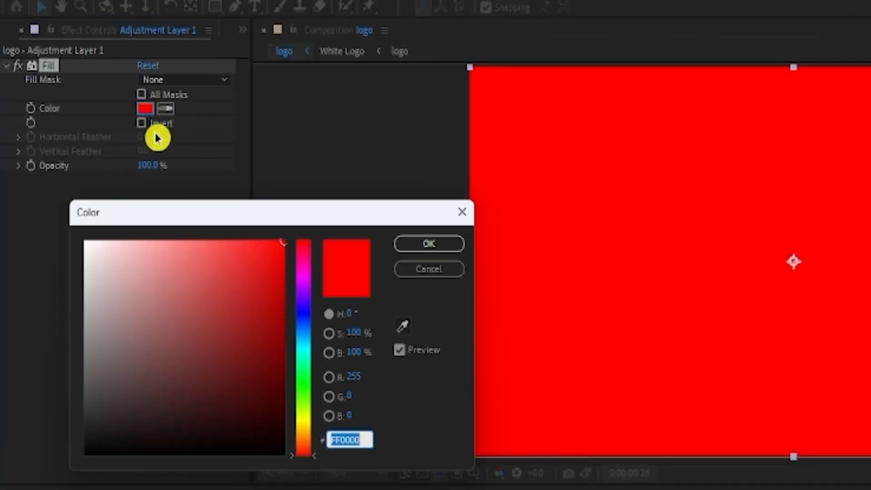
{"action": "left_click_drag", "start_coordinate": [277, 360], "coordinate": [302, 283]}
{"action": "left_click_drag", "start_coordinate": [280, 250], "coordinate": [281, 233]}
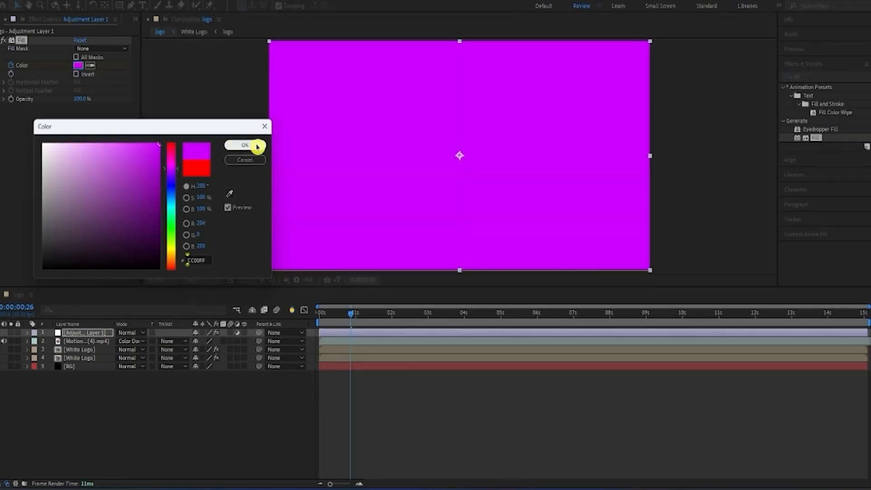
{"action": "left_click", "coordinate": [257, 146]}
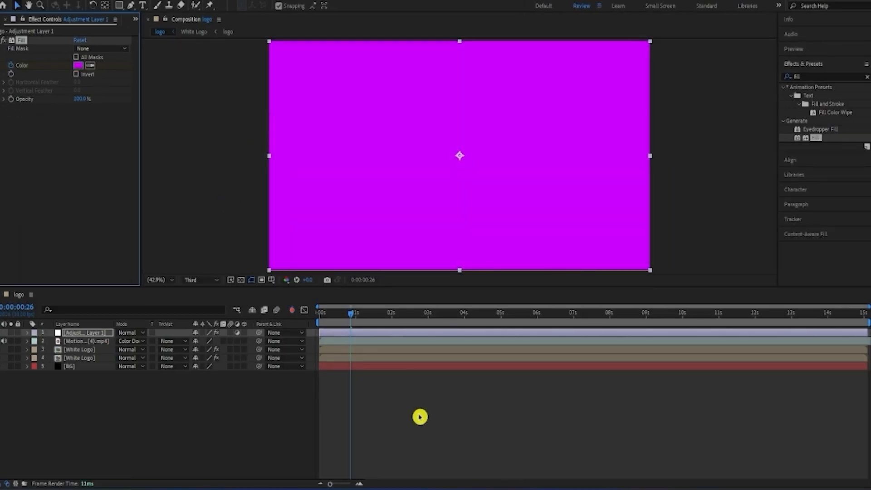
{"action": "left_click", "coordinate": [127, 336]}
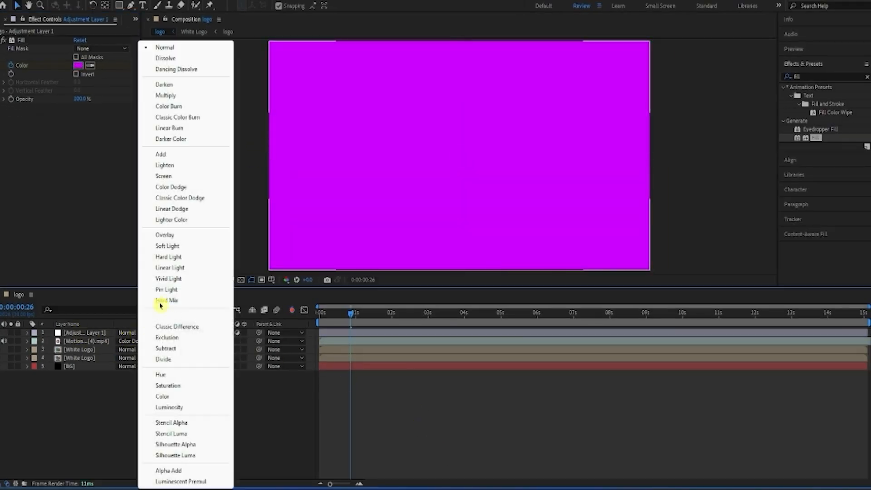
{"action": "left_click", "coordinate": [184, 101]}
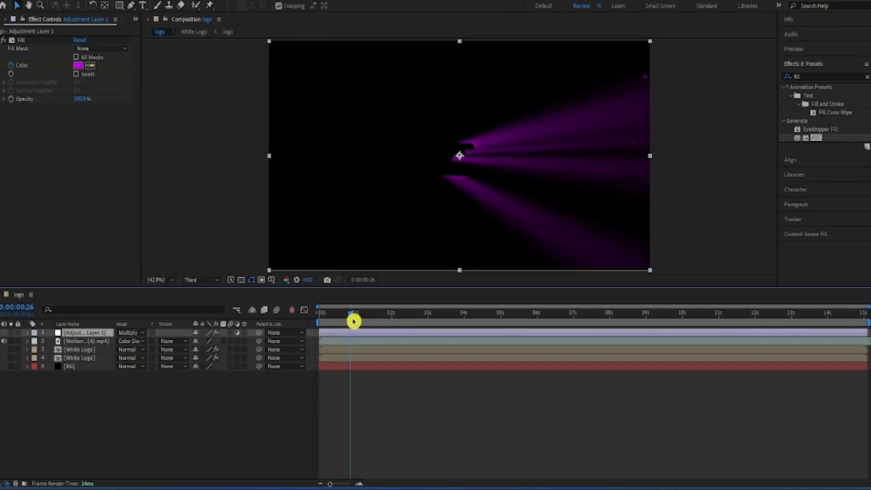
Step: Play back the purple-tinted light-ray animation from the start of the composition
{"action": "left_click_drag", "start_coordinate": [354, 321], "coordinate": [307, 346]}
{"action": "key", "text": "space"}
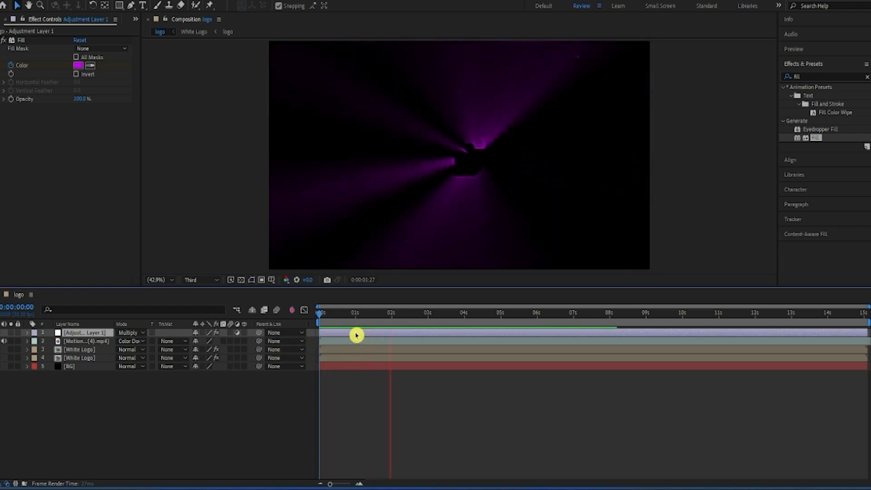
{"action": "key", "text": "space"}
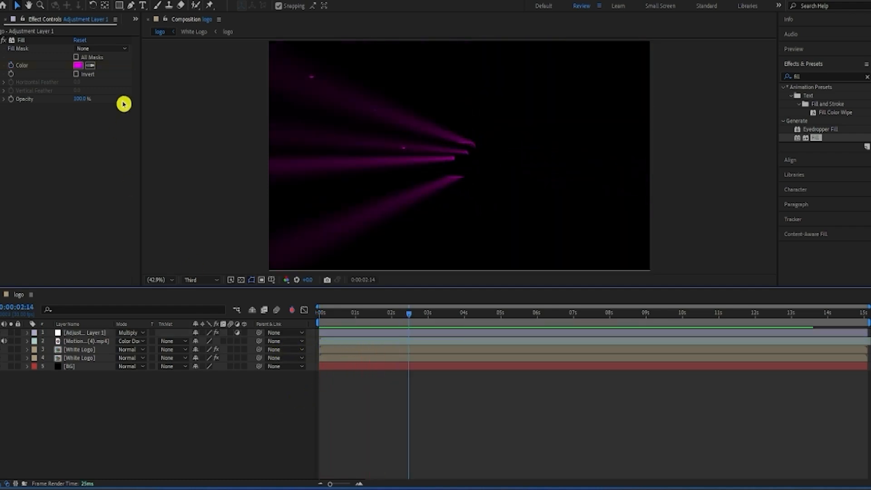
Step: Create a 1920 x 1080, 30 fps composition named logo Color with a duration of 0:00:15:03
{"action": "key", "text": "ctrl+k"}
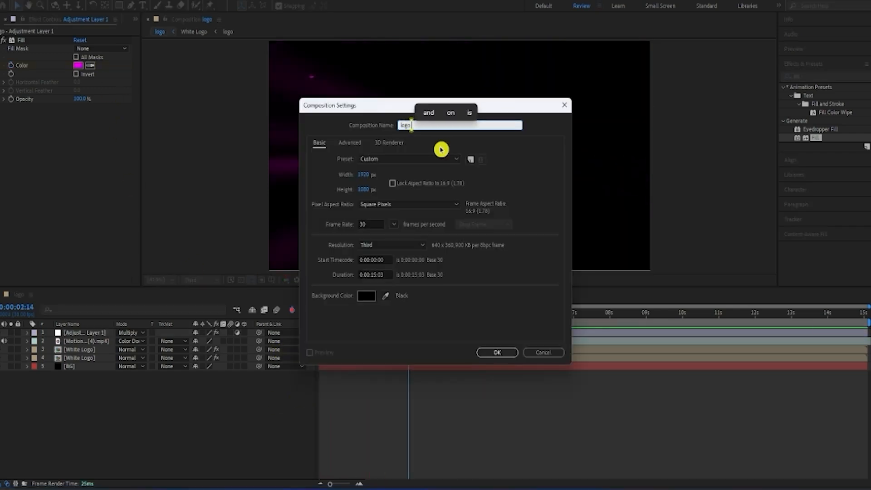
{"action": "type", "text": "Color"}
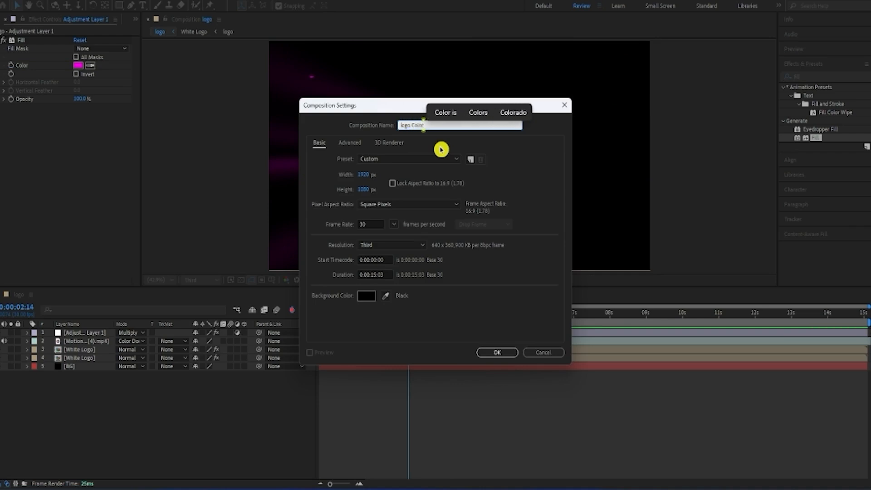
{"action": "key", "text": "Return"}
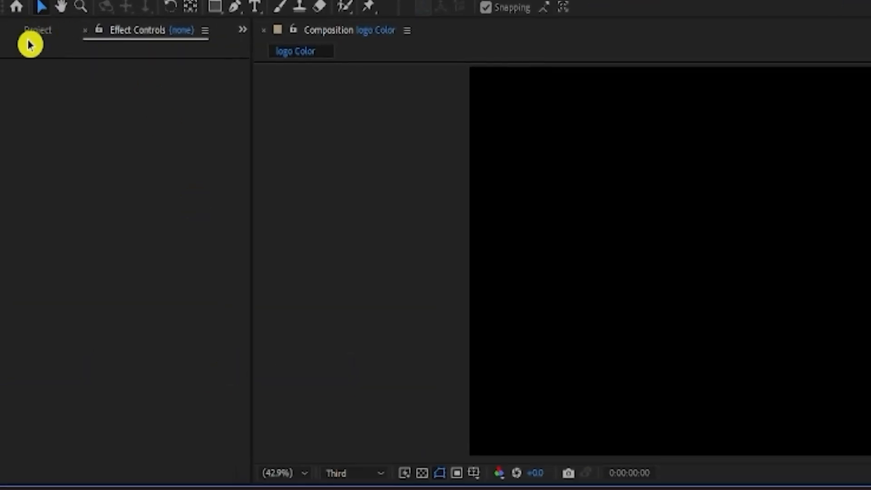
Step: Add the logo and White Logo compositions to logo Color, with White Logo stacked above logo
{"action": "left_click", "coordinate": [14, 21]}
{"action": "left_click_drag", "start_coordinate": [21, 119], "coordinate": [25, 169]}
{"action": "left_click", "coordinate": [53, 280], "text": "ctrl"}
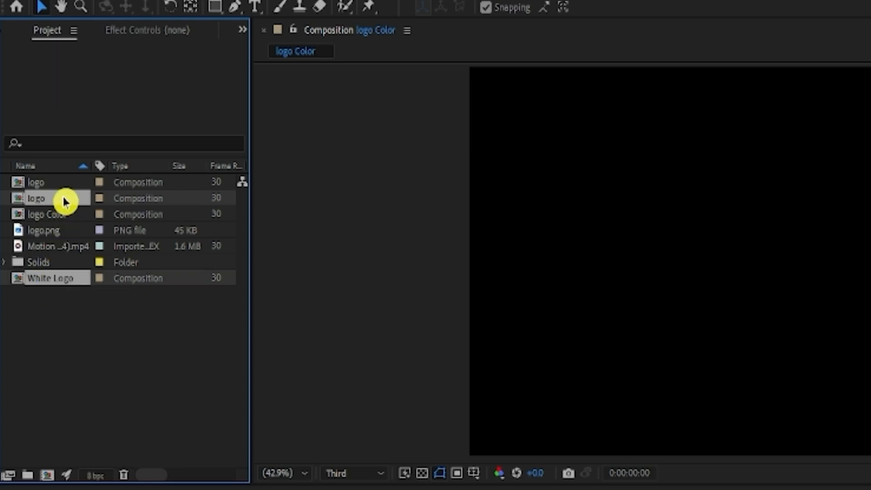
{"action": "left_click_drag", "start_coordinate": [63, 200], "coordinate": [141, 342]}
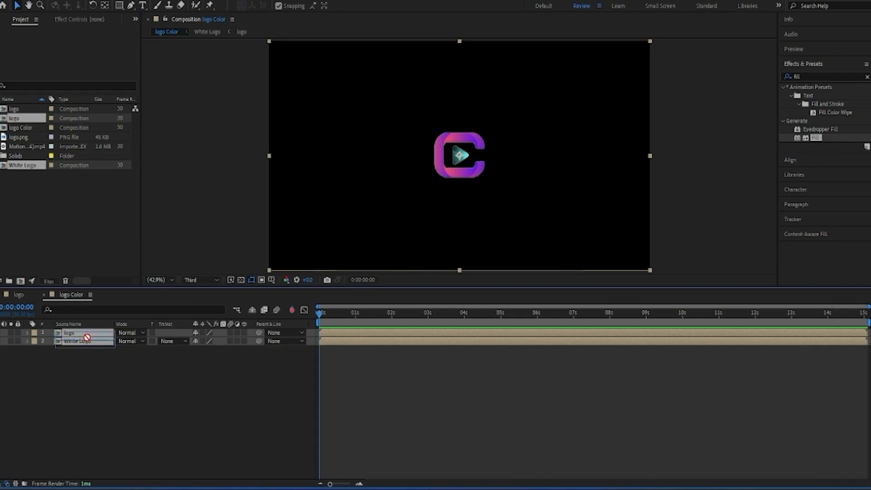
{"action": "left_click_drag", "start_coordinate": [87, 337], "coordinate": [95, 353]}
{"action": "left_click", "coordinate": [97, 359]}
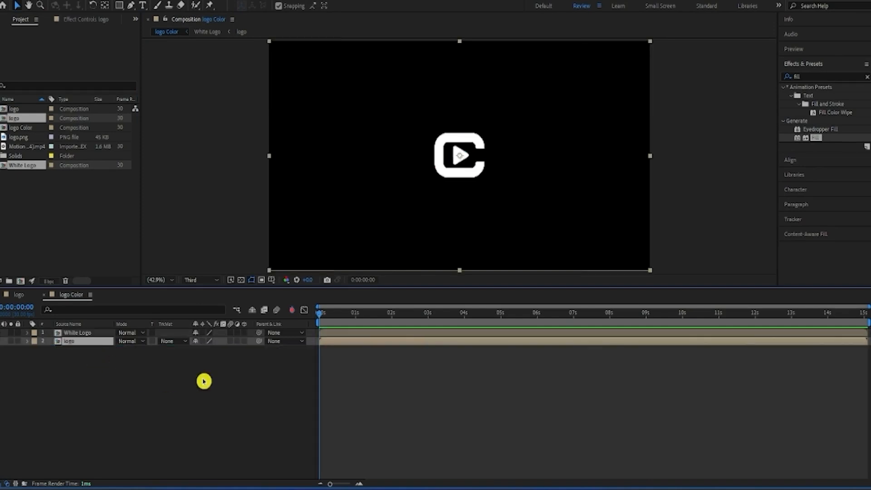
Step: Find the Linear Wipe effect with the search "linear" and apply it to the White Logo layer
{"action": "left_click", "coordinate": [797, 77]}
{"action": "type", "text": "lin"}
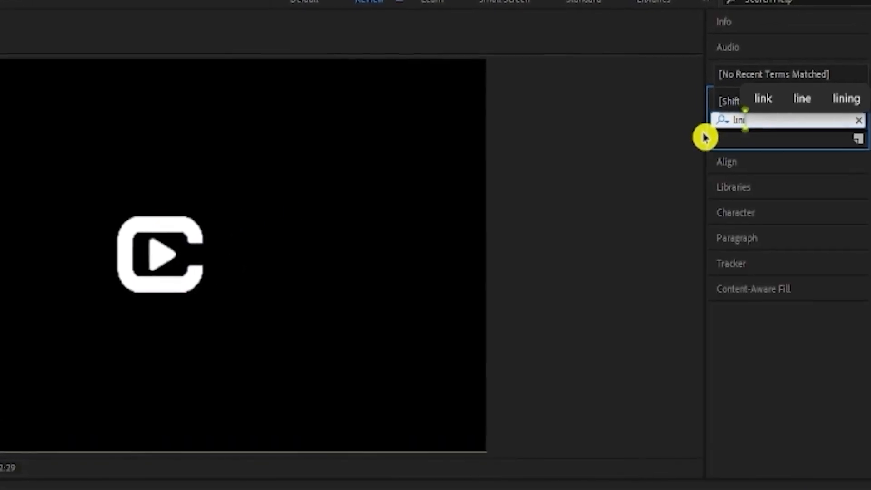
{"action": "type", "text": "ea"}
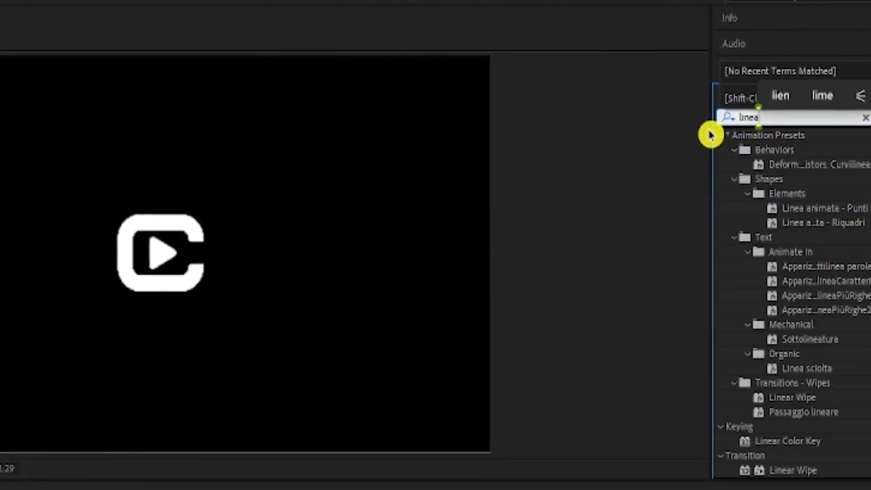
{"action": "type", "text": "g"}
{"action": "key", "text": "BackSpace"}
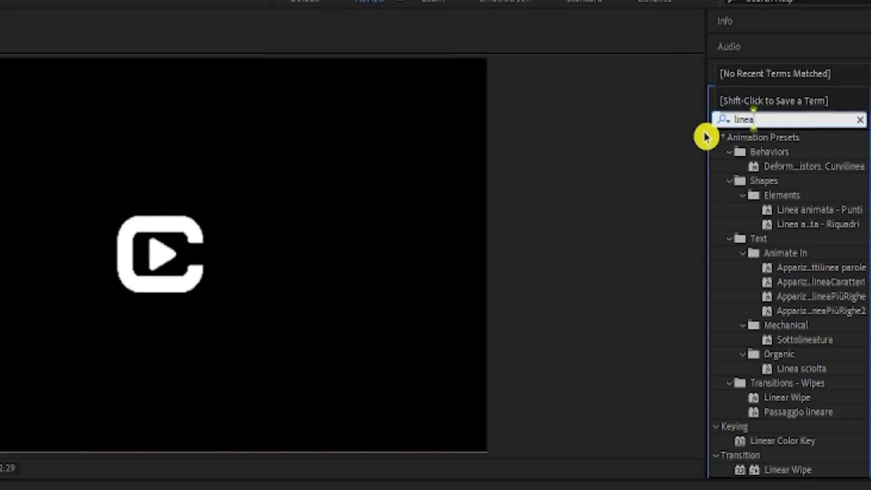
{"action": "type", "text": "r"}
{"action": "left_click_drag", "start_coordinate": [773, 240], "coordinate": [103, 334]}
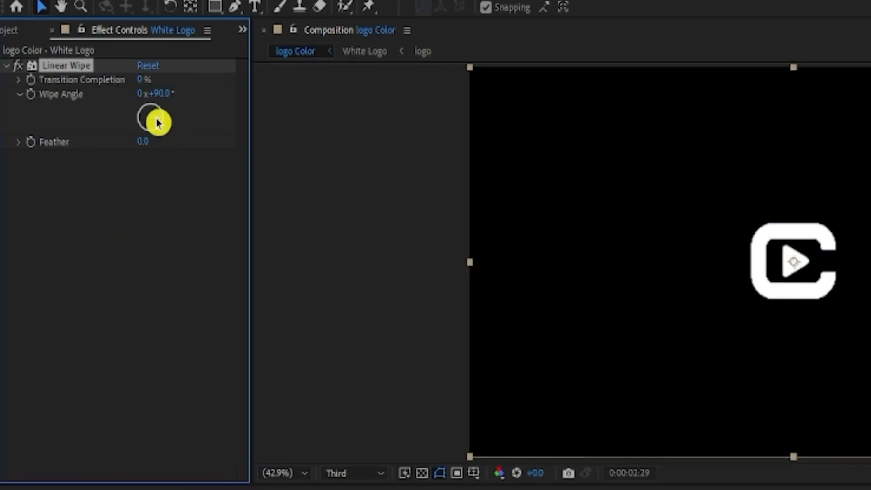
Step: Set the White Logo layer's Linear Wipe angle to 155°
{"action": "left_click_drag", "start_coordinate": [157, 122], "coordinate": [159, 143]}
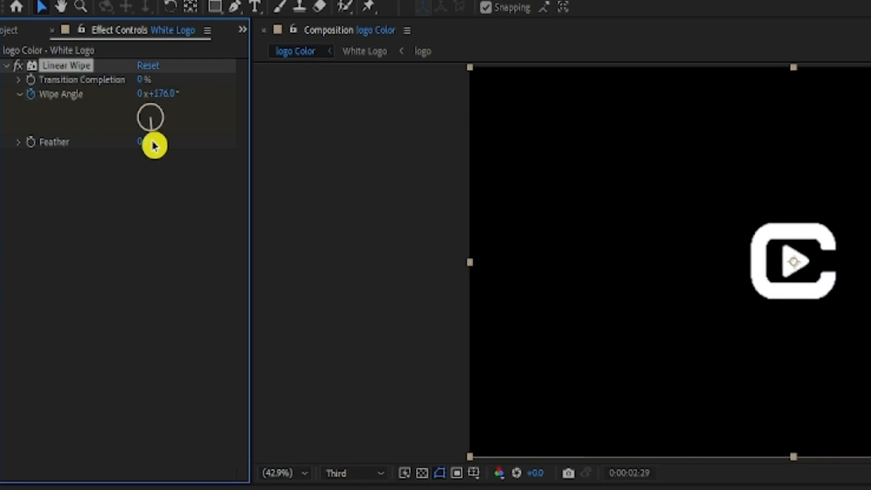
{"action": "left_click", "coordinate": [161, 93]}
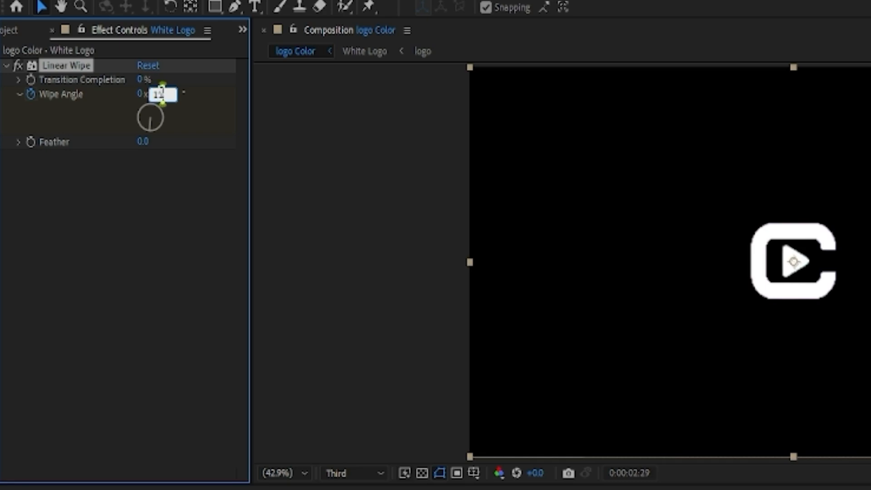
{"action": "type", "text": "155."}
{"action": "left_click", "coordinate": [200, 193]}
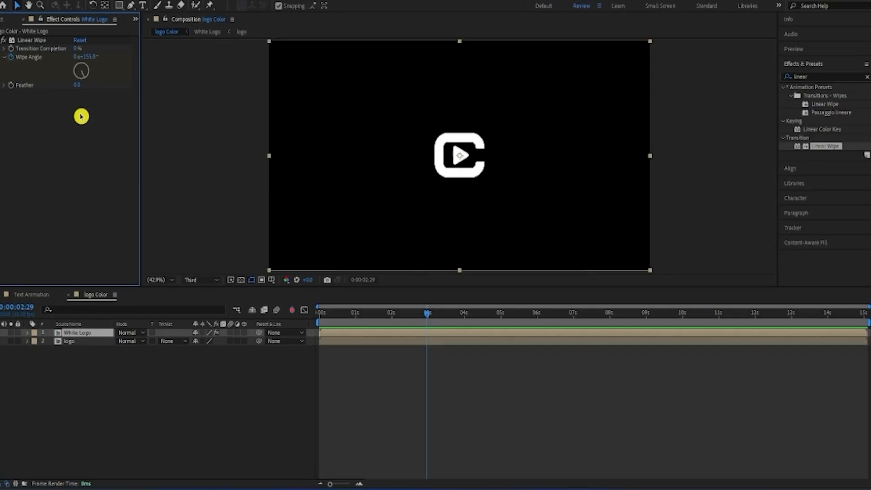
Step: Keyframe White Logo's wipe Transition Completion from 0% at about 3 seconds to 65% at 0:00:03:20
{"action": "left_click", "coordinate": [19, 42]}
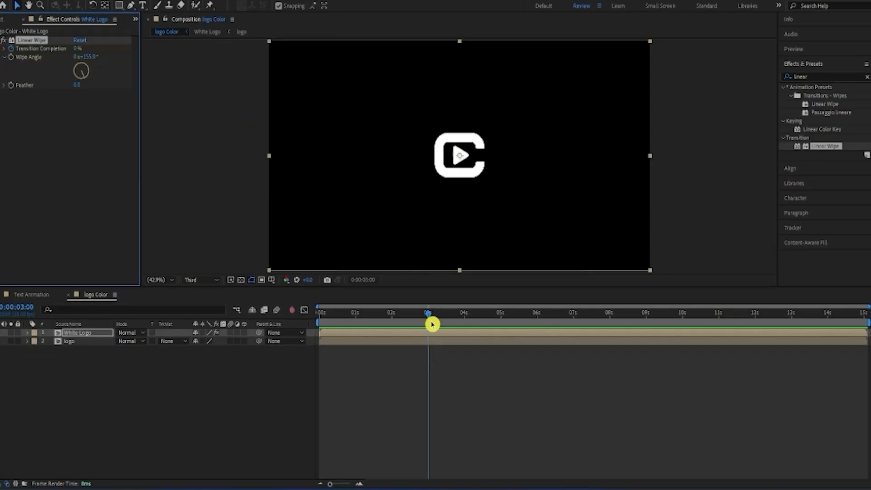
{"action": "left_click_drag", "start_coordinate": [427, 319], "coordinate": [449, 328]}
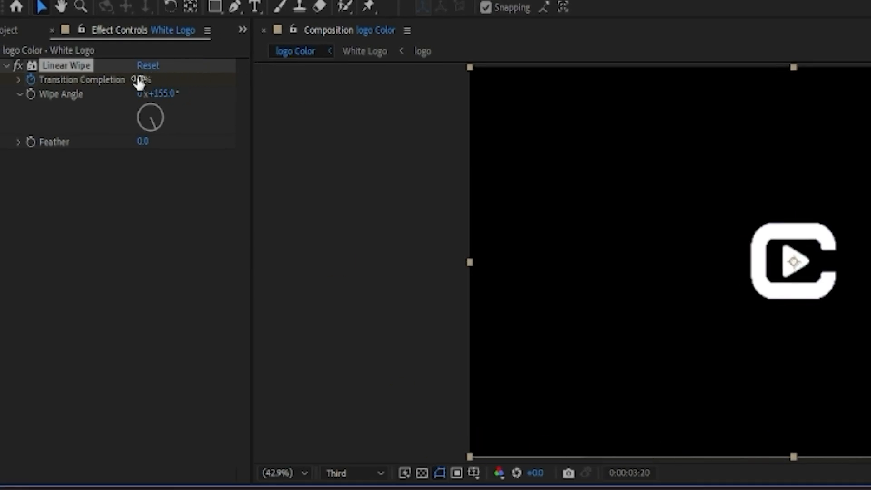
{"action": "left_click_drag", "start_coordinate": [139, 82], "coordinate": [199, 79]}
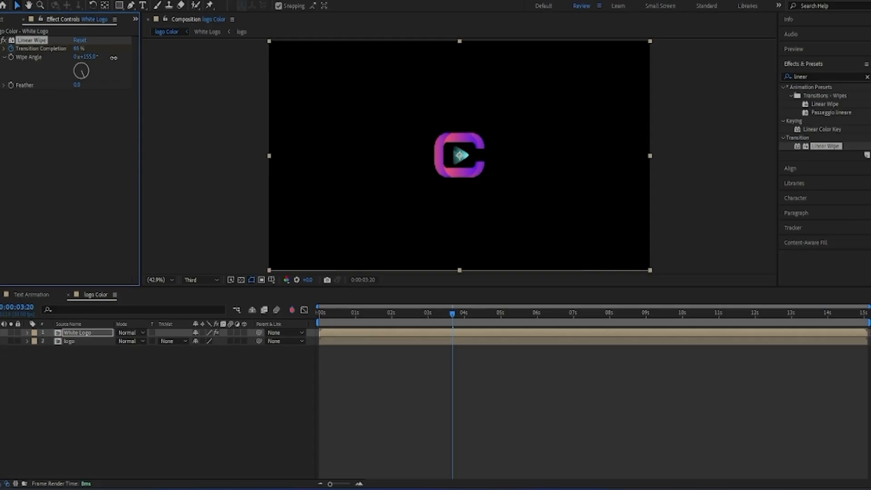
Step: Set White Logo's Linear Wipe Feather to 62 without keyframes and scrub through the wipe to check it
{"action": "left_click_drag", "start_coordinate": [452, 315], "coordinate": [448, 328]}
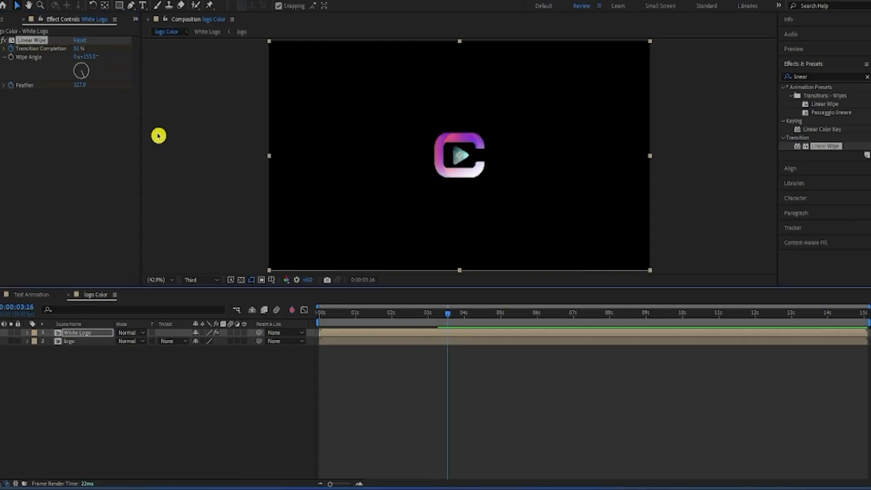
{"action": "left_click_drag", "start_coordinate": [80, 86], "coordinate": [37, 99]}
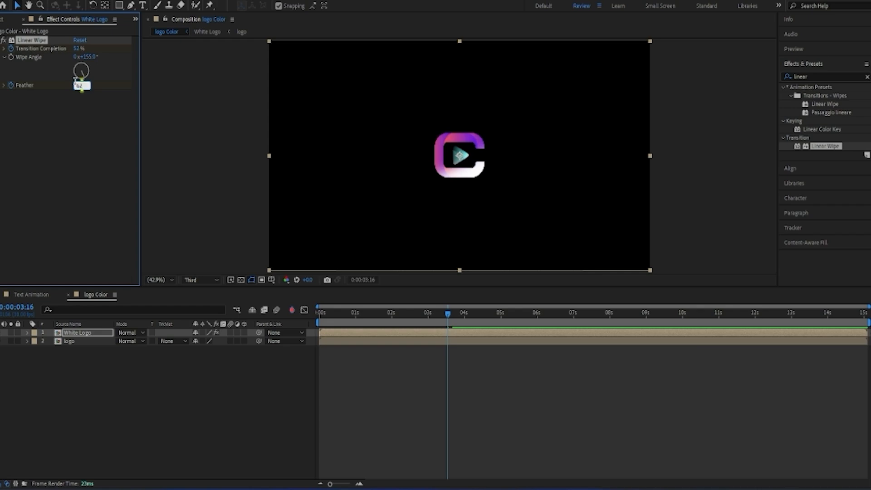
{"action": "left_click", "coordinate": [82, 197]}
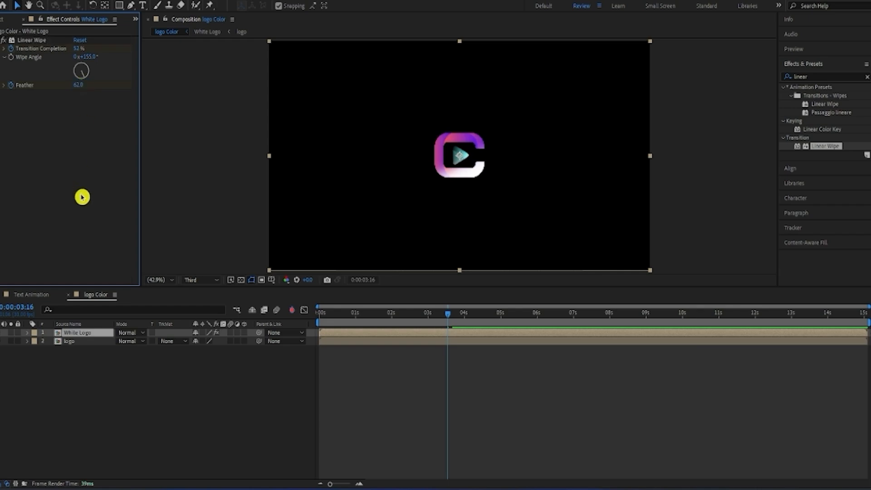
{"action": "left_click", "coordinate": [12, 86]}
{"action": "left_click_drag", "start_coordinate": [447, 316], "coordinate": [447, 334]}
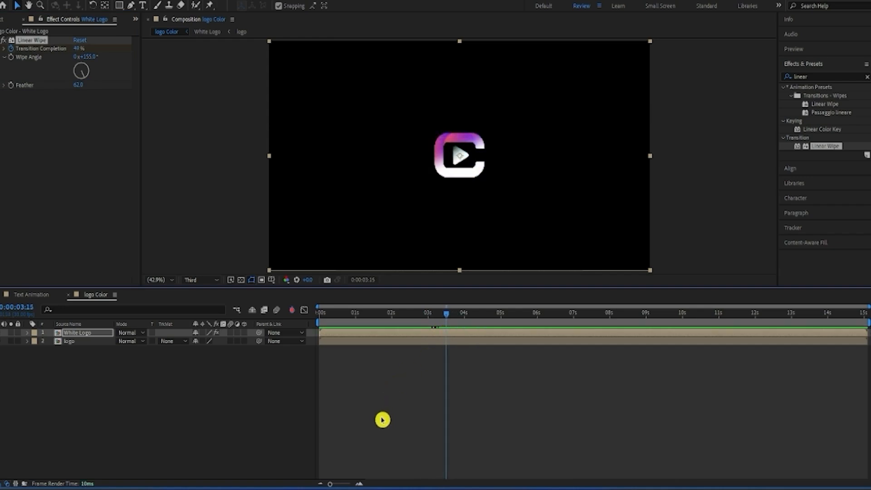
{"action": "left_click", "coordinate": [350, 420]}
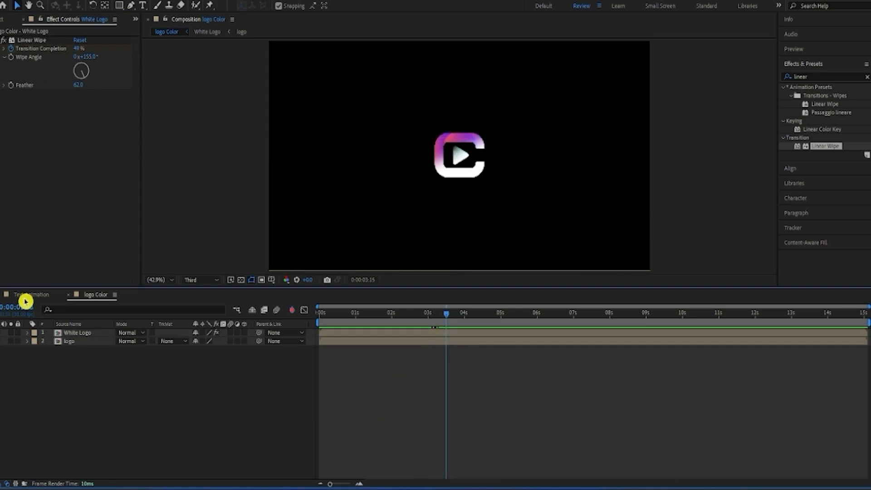
Step: Add the logo Color composition to the Text Animation composition, directly beneath the motion background video
{"action": "left_click", "coordinate": [25, 301]}
{"action": "left_click", "coordinate": [2, 19]}
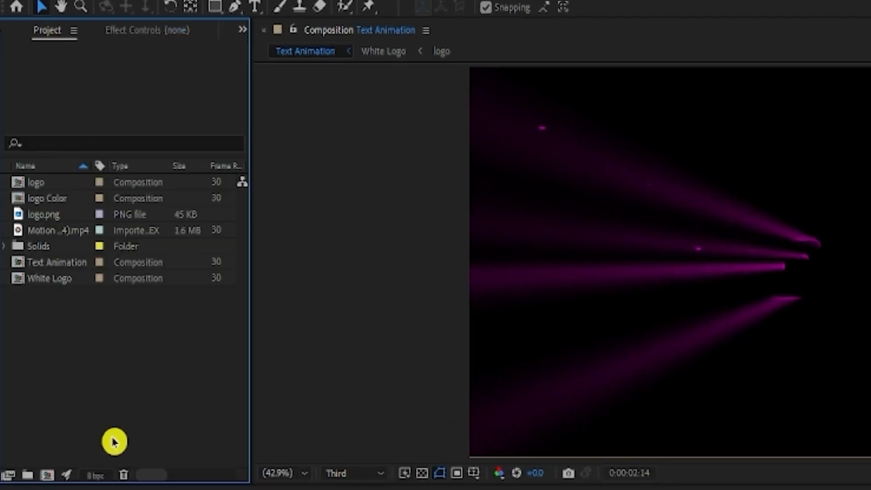
{"action": "left_click_drag", "start_coordinate": [76, 200], "coordinate": [148, 330]}
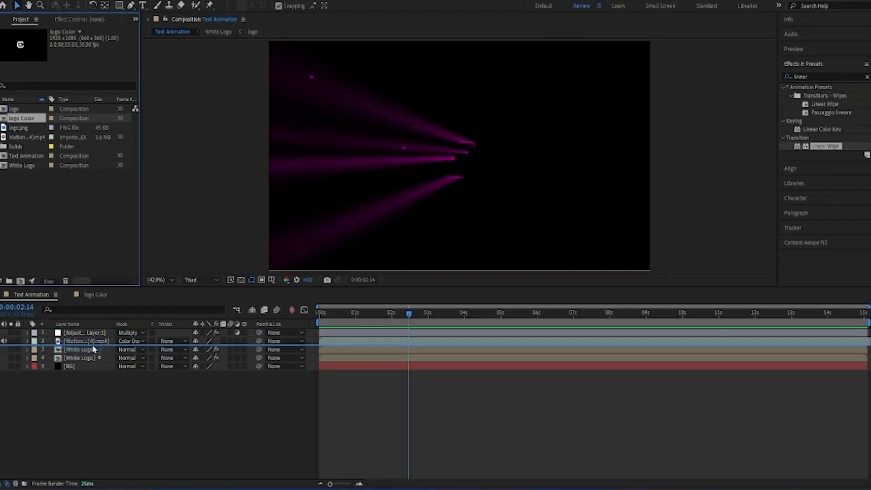
Step: Apply Linear Wipe to the logo Color layer with a -46° wipe angle and 63% Transition Completion
{"action": "left_click_drag", "start_coordinate": [824, 147], "coordinate": [163, 346]}
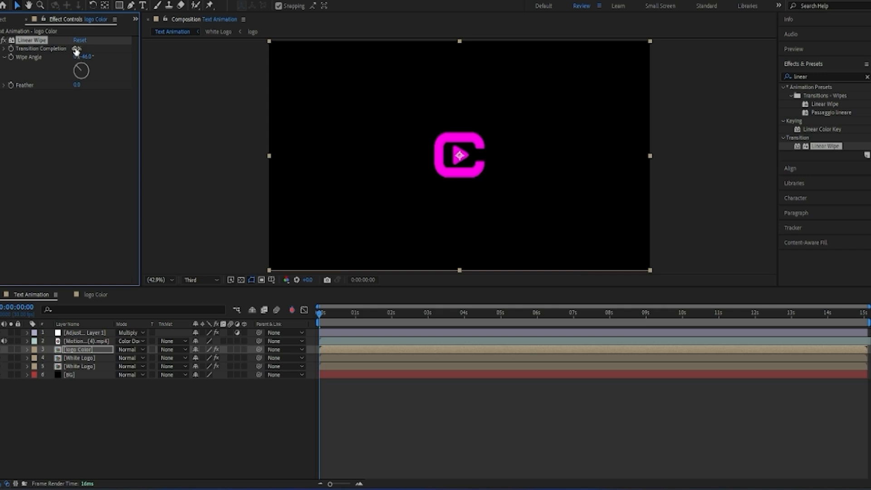
{"action": "left_click_drag", "start_coordinate": [88, 48], "coordinate": [111, 48]}
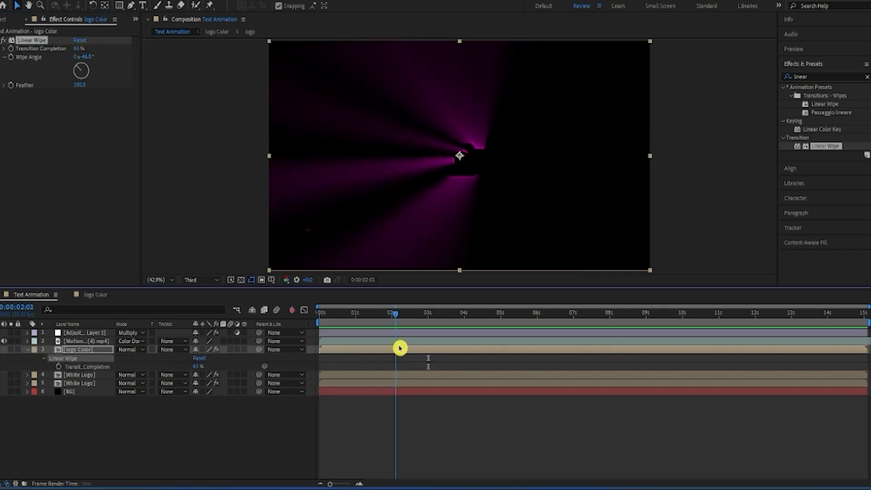
Step: Keyframe logo Color's Transition Completion from 63% at 0:00:02:08 to 0% at 0:00:02:25
{"action": "left_click", "coordinate": [12, 49]}
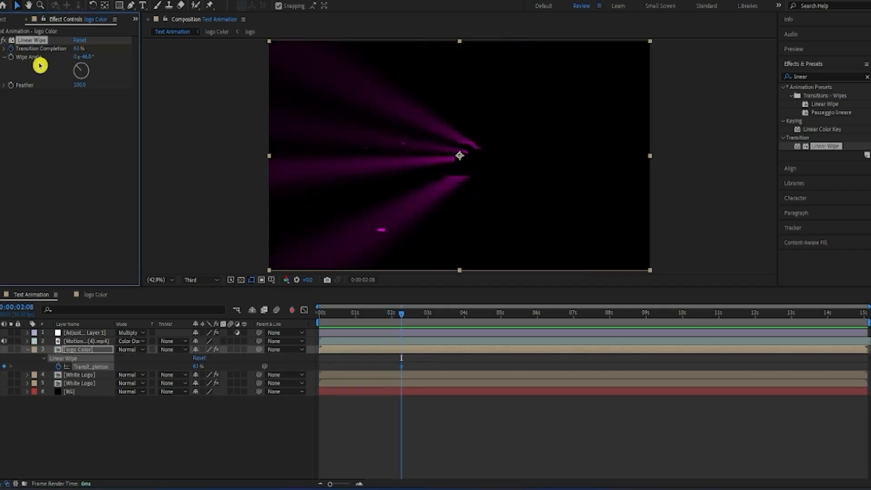
{"action": "left_click_drag", "start_coordinate": [402, 321], "coordinate": [422, 321]}
{"action": "left_click_drag", "start_coordinate": [76, 48], "coordinate": [57, 56]}
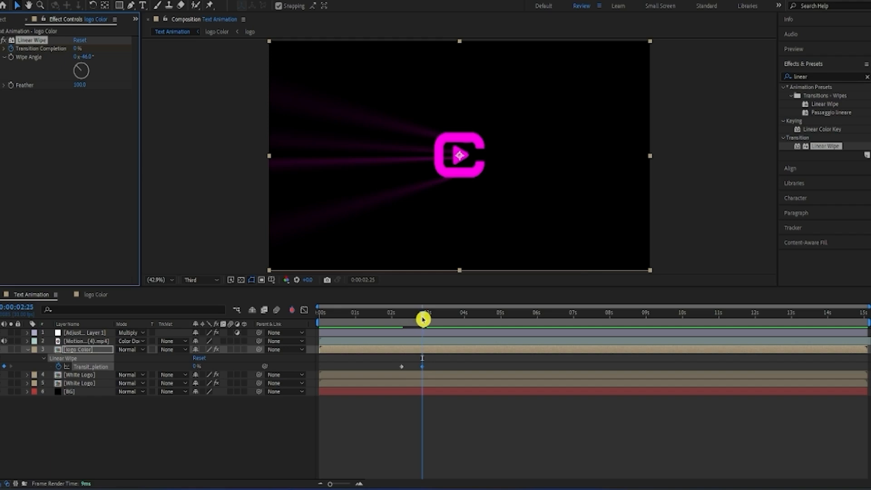
Step: Play back the logo Color wipe from the start and set its Feather to 100 without keyframes
{"action": "left_click_drag", "start_coordinate": [422, 320], "coordinate": [285, 338]}
{"action": "key", "text": "space"}
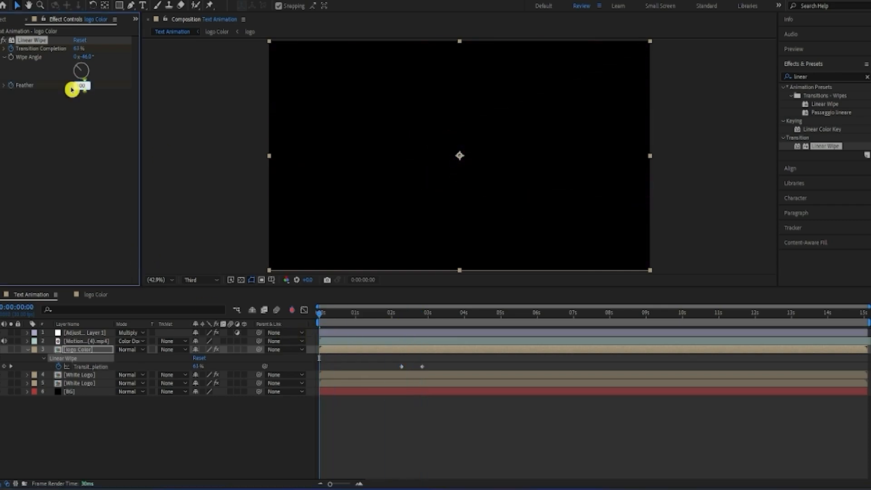
{"action": "left_click", "coordinate": [68, 139]}
{"action": "left_click", "coordinate": [11, 86]}
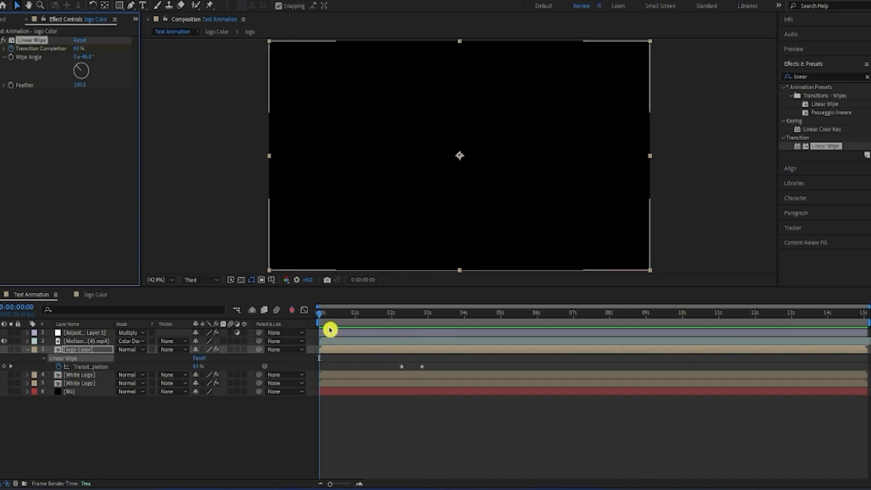
Step: Move logo Color's end wipe keyframe to about 0:00:03:12, apply Easy Ease to both keyframes and preview the reveal
{"action": "left_click_drag", "start_coordinate": [329, 330], "coordinate": [446, 375]}
{"action": "left_click_drag", "start_coordinate": [391, 366], "coordinate": [461, 371]}
{"action": "key", "text": "F9"}
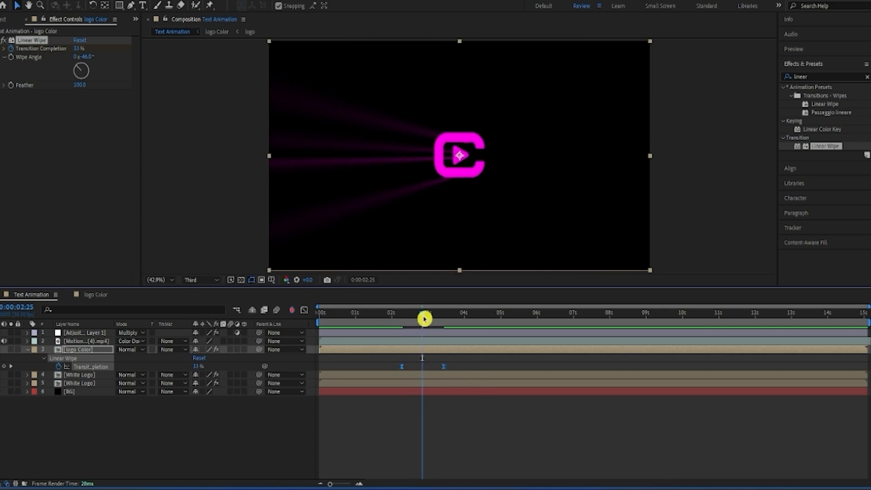
{"action": "left_click_drag", "start_coordinate": [423, 316], "coordinate": [371, 339]}
{"action": "key", "text": "space"}
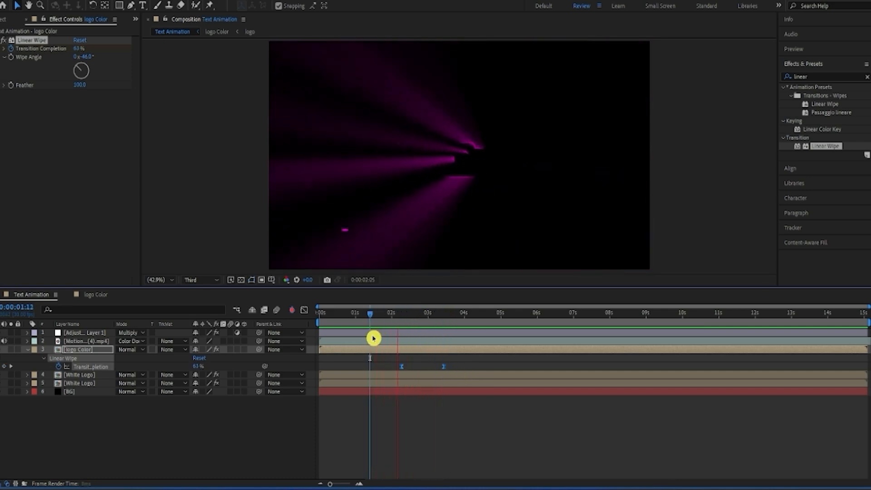
Step: Add a 100% Opacity keyframe to the motion background video at logo Color's end wipe keyframe, 0:00:03:09
{"action": "left_click", "coordinate": [79, 342]}
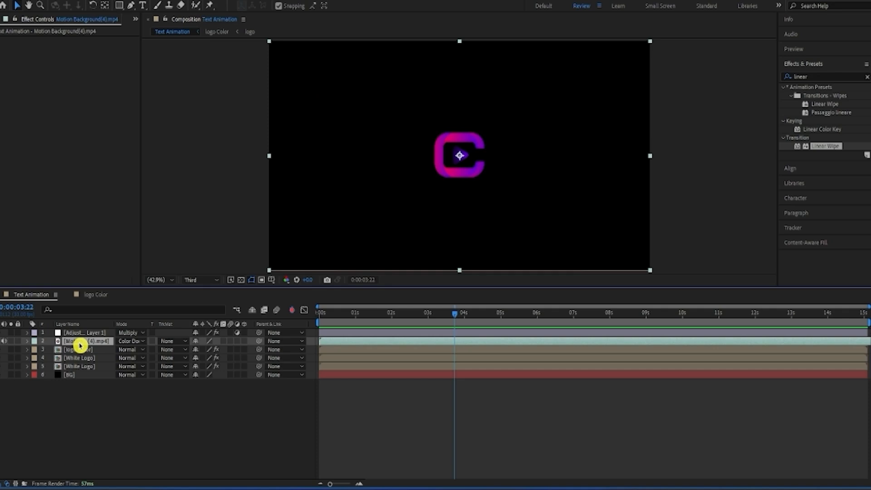
{"action": "key", "text": "t"}
{"action": "left_click", "coordinate": [84, 358]}
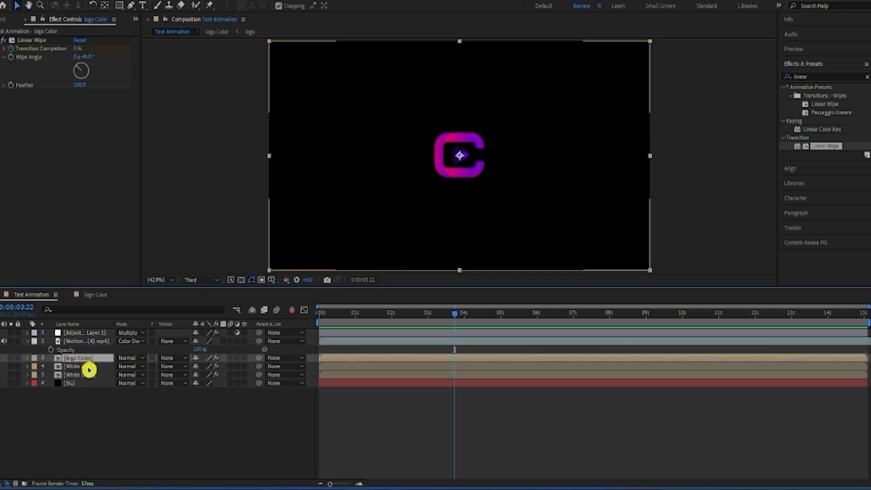
{"action": "key", "text": "u"}
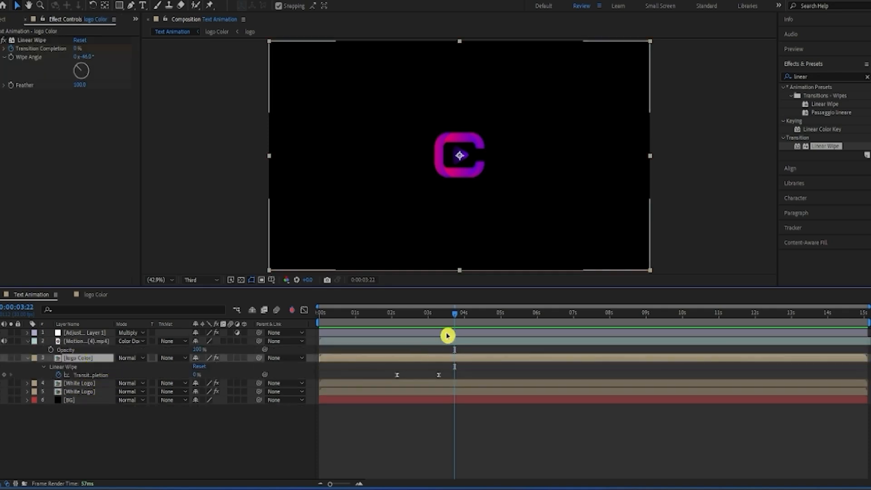
{"action": "left_click_drag", "start_coordinate": [451, 320], "coordinate": [443, 334]}
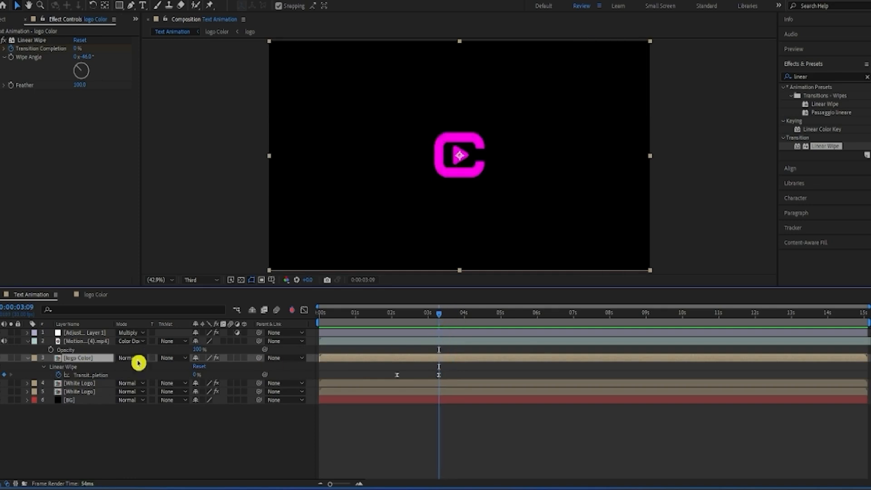
{"action": "left_click", "coordinate": [51, 350]}
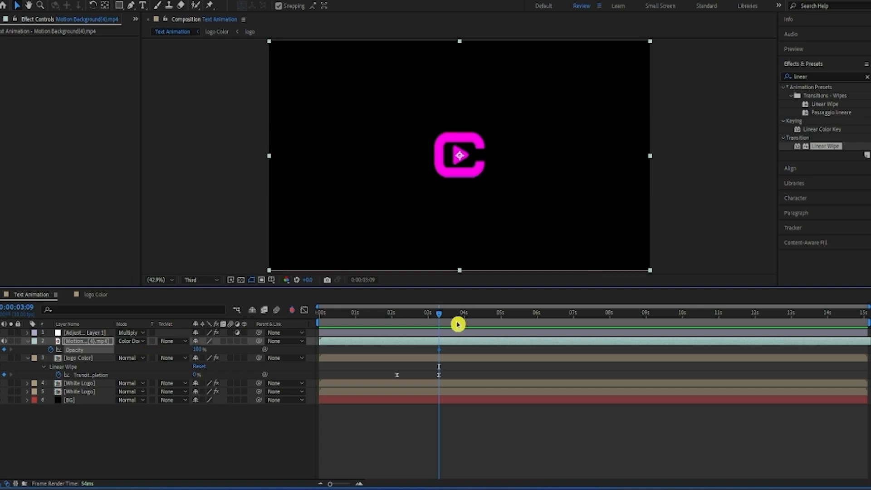
Step: Keyframe the motion background video's Opacity to 0% at 0:00:03:15
{"action": "left_click_drag", "start_coordinate": [442, 320], "coordinate": [457, 322]}
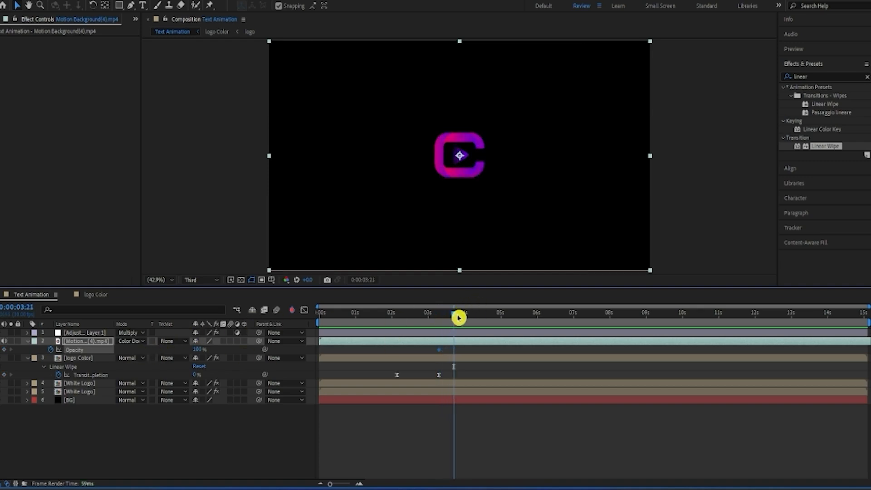
{"action": "left_click_drag", "start_coordinate": [457, 317], "coordinate": [447, 332]}
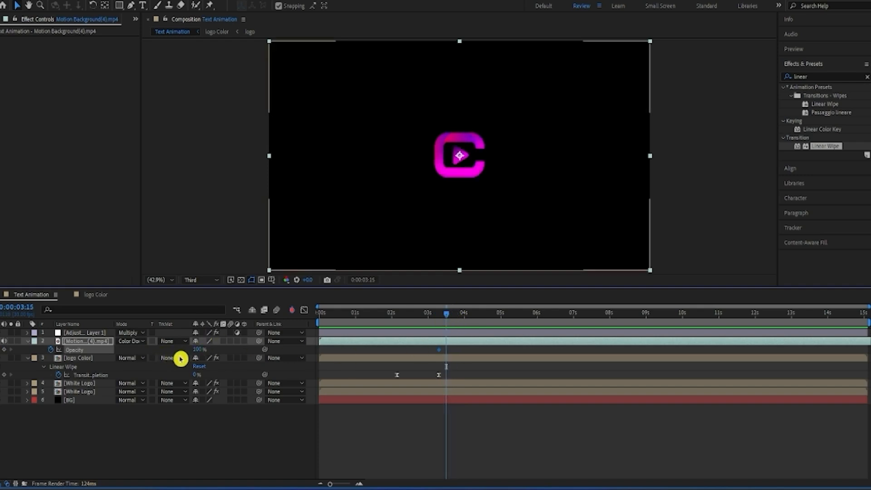
{"action": "left_click_drag", "start_coordinate": [197, 349], "coordinate": [158, 358]}
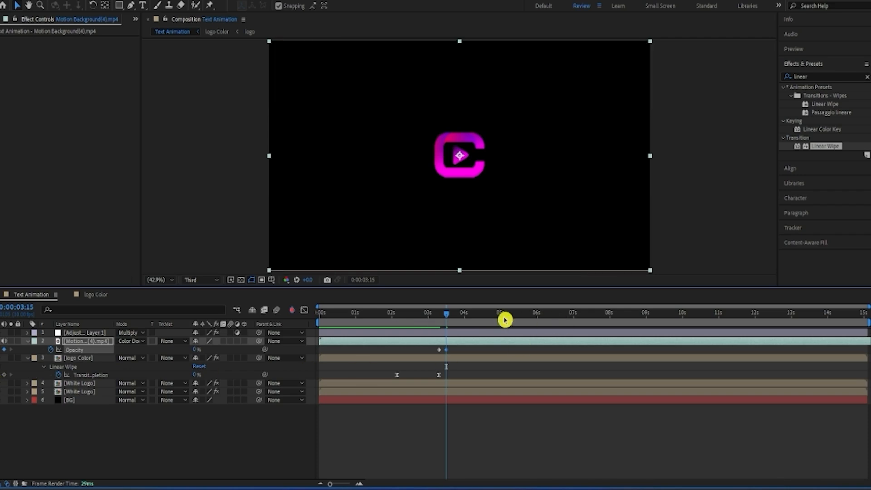
Step: Preview the motion background's fade-out from before its first Opacity keyframe, and collapse the motion background and logo Color layers
{"action": "left_click_drag", "start_coordinate": [428, 345], "coordinate": [471, 353]}
{"action": "left_click_drag", "start_coordinate": [447, 314], "coordinate": [436, 333]}
{"action": "key", "text": "space"}
{"action": "key", "text": "space"}
{"action": "left_click", "coordinate": [27, 341]}
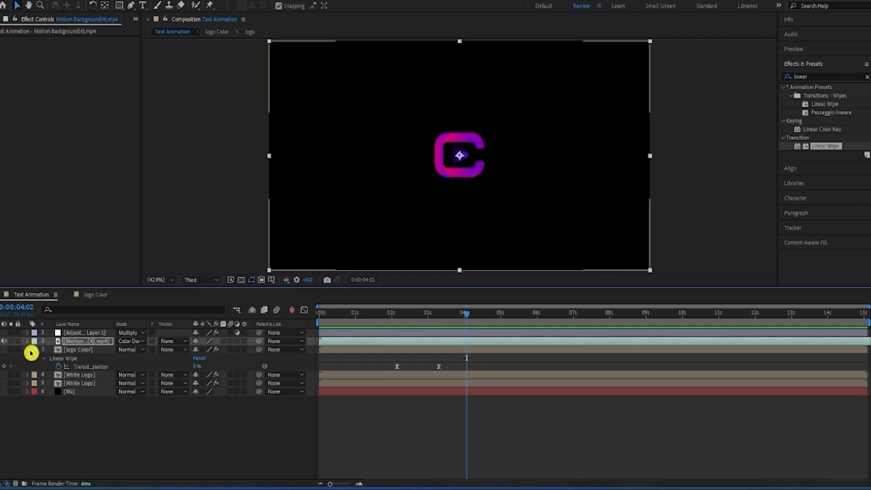
{"action": "left_click", "coordinate": [26, 350]}
{"action": "left_click", "coordinate": [45, 416]}
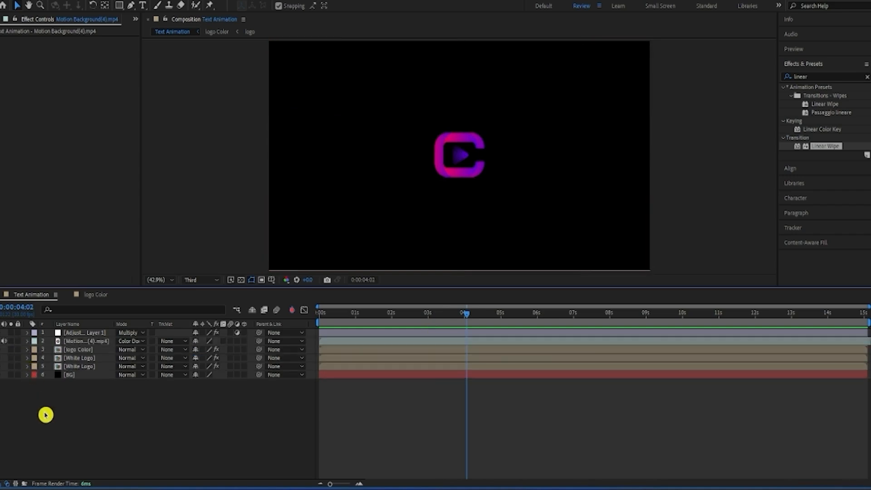
Step: Add a 100% Opacity keyframe to Adjustment Layer 1 at logo Color's end wipe keyframe, 0:00:03:09
{"action": "left_click", "coordinate": [80, 334]}
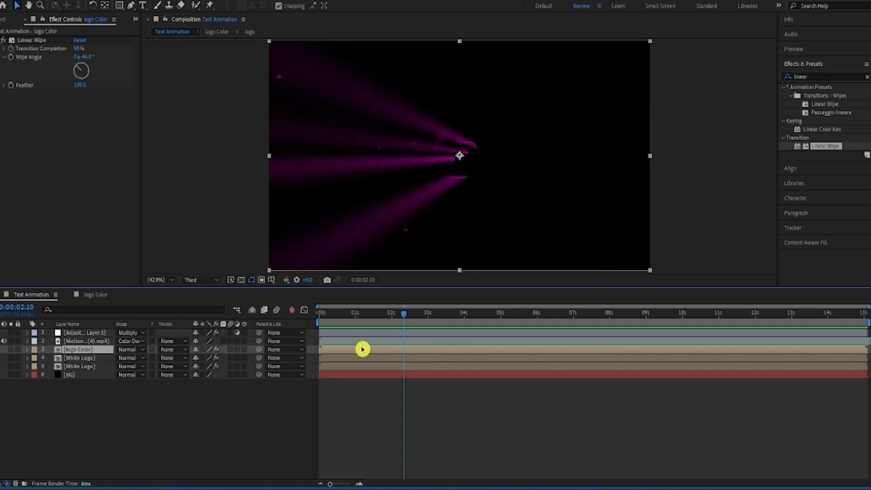
{"action": "key", "text": "u"}
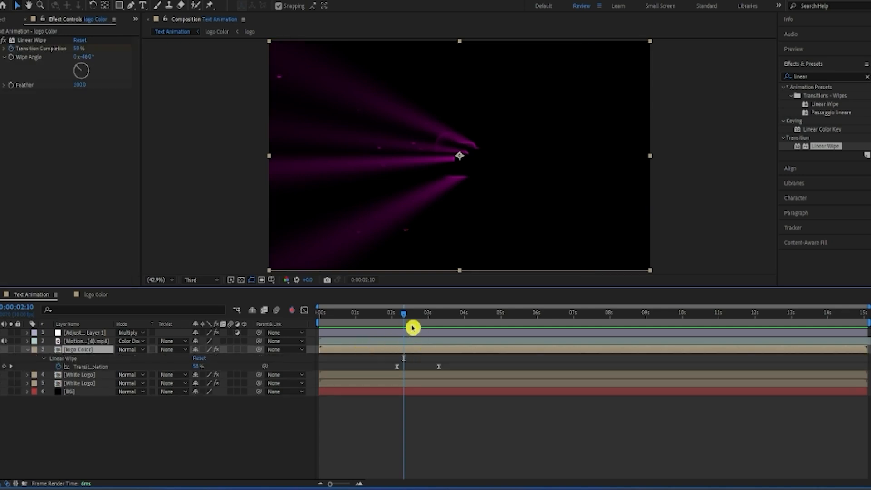
{"action": "key", "text": "k"}
{"action": "key", "text": "Page_Up"}
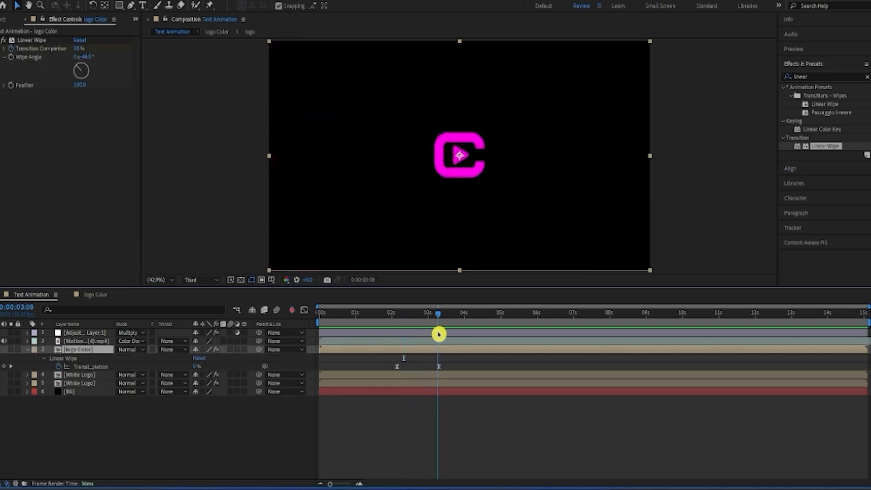
{"action": "key", "text": "Page_Down"}
{"action": "left_click", "coordinate": [438, 335]}
{"action": "key", "text": "t"}
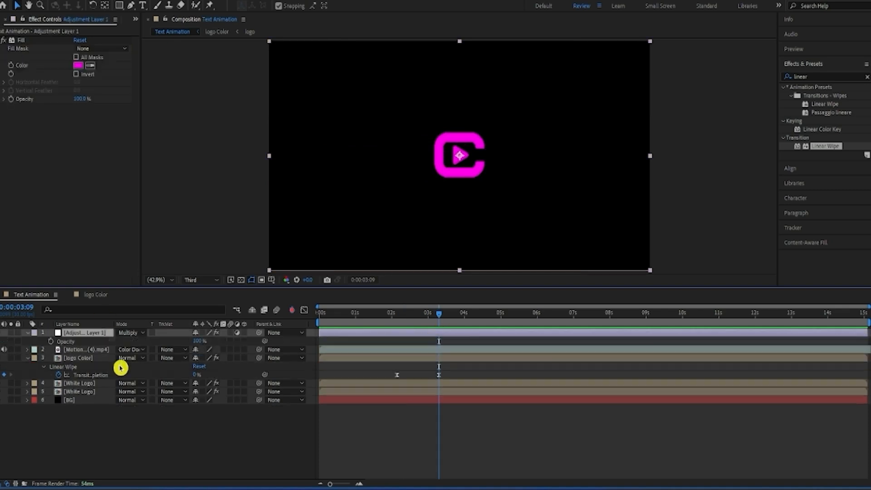
{"action": "left_click", "coordinate": [51, 340]}
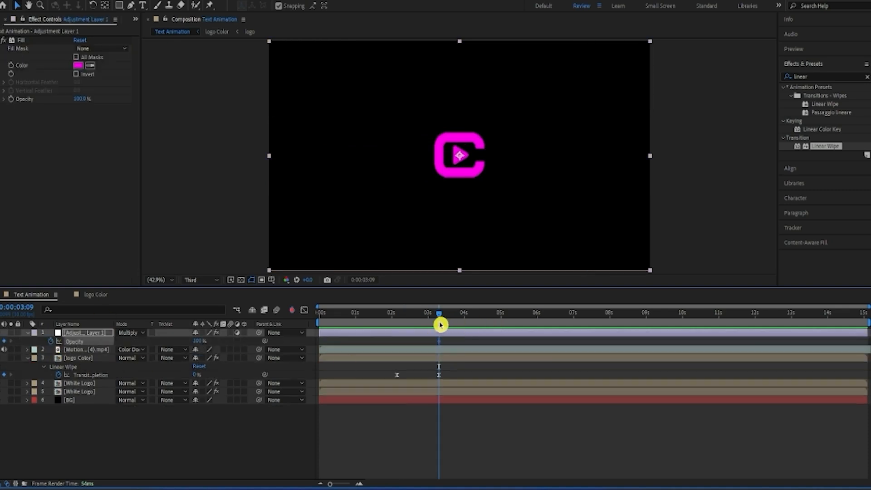
Step: Keyframe Adjustment Layer 1's Opacity to 1% at 0:00:04:13 and apply Easy Ease to both Opacity keyframes
{"action": "left_click_drag", "start_coordinate": [440, 314], "coordinate": [479, 319]}
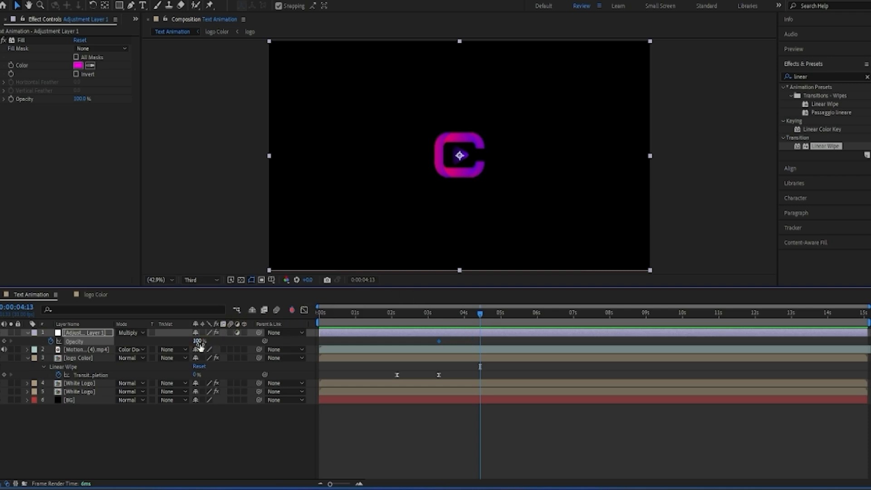
{"action": "left_click_drag", "start_coordinate": [194, 342], "coordinate": [160, 352]}
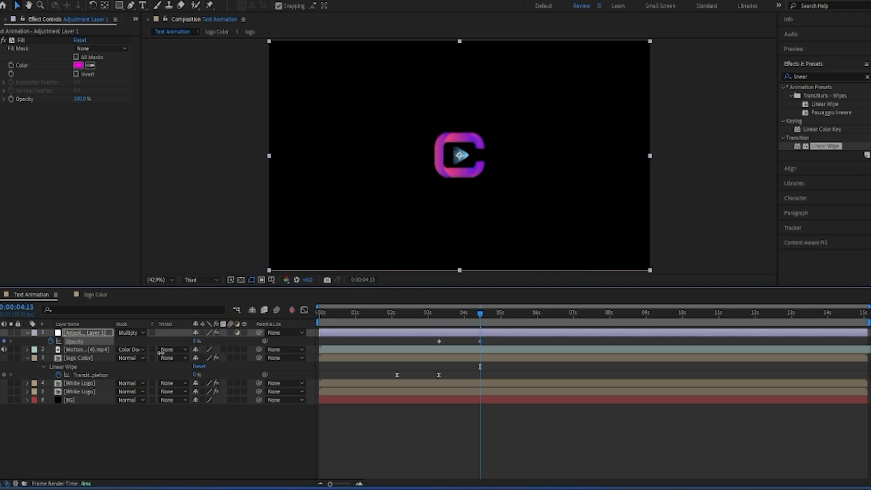
{"action": "left_click_drag", "start_coordinate": [76, 363], "coordinate": [77, 363]}
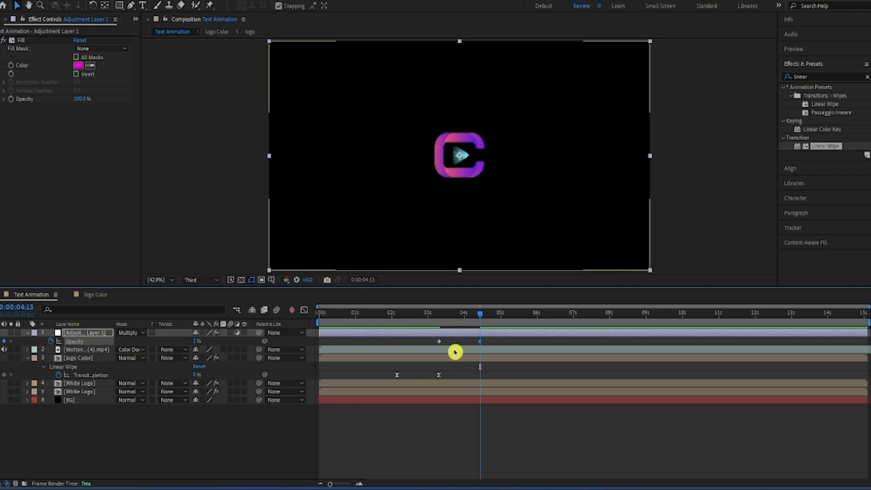
{"action": "mouse_move", "coordinate": [420, 343]}
{"action": "left_mouse_down"}
{"action": "mouse_move", "coordinate": [514, 336]}
{"action": "mouse_move", "coordinate": [462, 321]}
{"action": "mouse_move", "coordinate": [418, 330]}
{"action": "left_mouse_up"}
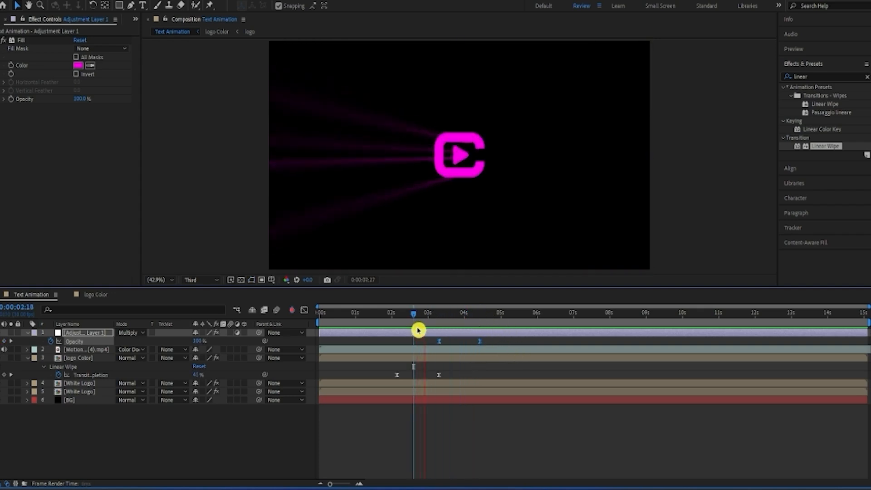
Step: Lengthen logo Color's wipe, preview it, and place its keyframes at about 0:00:01:24 and 0:00:03:23
{"action": "left_click_drag", "start_coordinate": [534, 313], "coordinate": [467, 375]}
{"action": "left_click_drag", "start_coordinate": [411, 322], "coordinate": [394, 338]}
{"action": "key", "text": "space"}
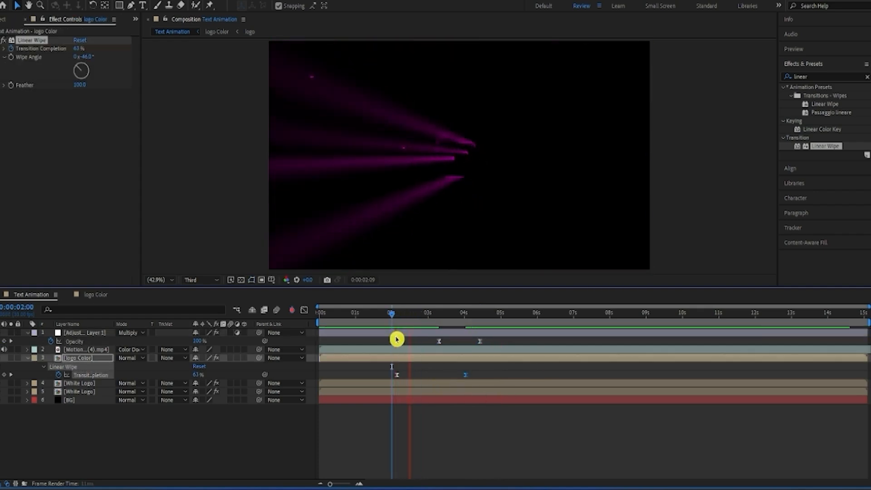
{"action": "key", "text": "space"}
{"action": "mouse_move", "coordinate": [465, 376]}
{"action": "left_mouse_down"}
{"action": "mouse_move", "coordinate": [385, 379]}
{"action": "mouse_move", "coordinate": [456, 378]}
{"action": "left_mouse_up"}
Step: Shift Adjustment Layer 1's two Opacity keyframes to about 0:00:03:22 and 0:00:04:26, and preview the color fade
{"action": "left_click_drag", "start_coordinate": [427, 340], "coordinate": [482, 353]}
{"action": "left_click_drag", "start_coordinate": [479, 342], "coordinate": [496, 349]}
{"action": "left_click_drag", "start_coordinate": [490, 314], "coordinate": [398, 354]}
{"action": "key", "text": "space"}
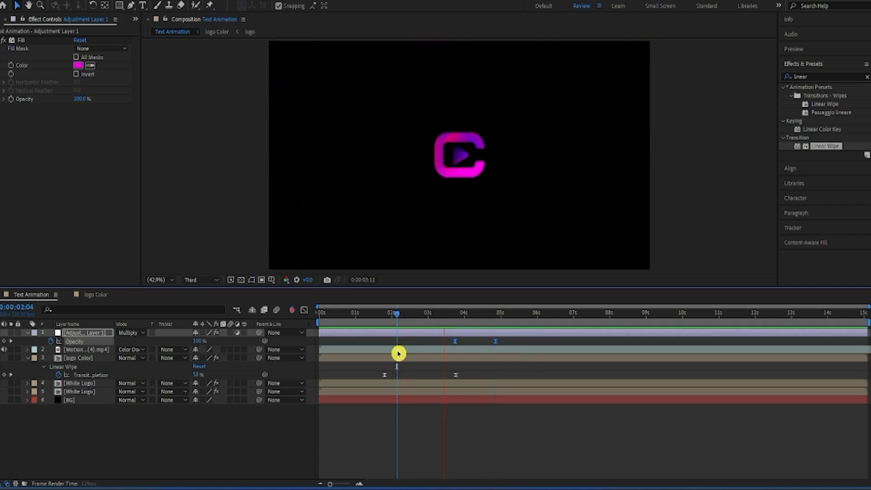
{"action": "key", "text": "space"}
{"action": "left_click_drag", "start_coordinate": [511, 315], "coordinate": [389, 347]}
{"action": "key", "text": "space"}
{"action": "key", "text": "space"}
Step: In the logo Color composition, move White Logo's end wipe keyframe to about 0:00:04:26, matching Adjustment Layer 1's last Opacity keyframe
{"action": "left_click", "coordinate": [105, 333]}
{"action": "key", "text": "u"}
{"action": "key", "text": "u"}
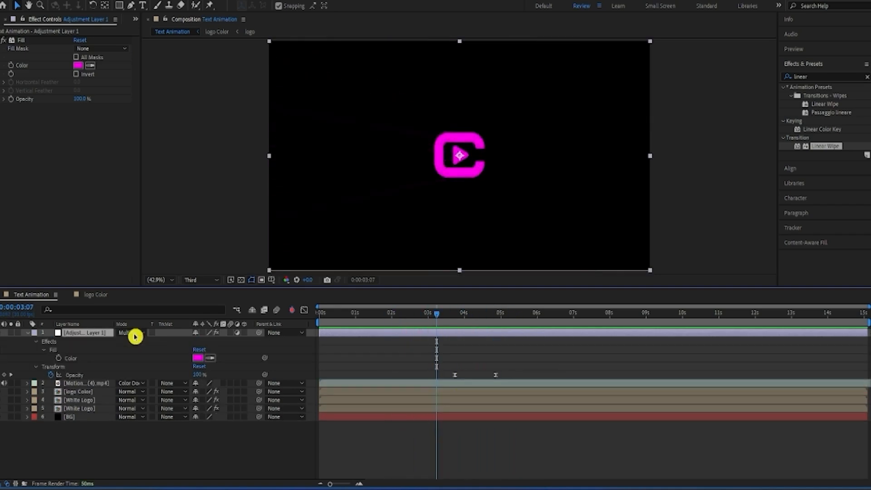
{"action": "left_click", "coordinate": [96, 295]}
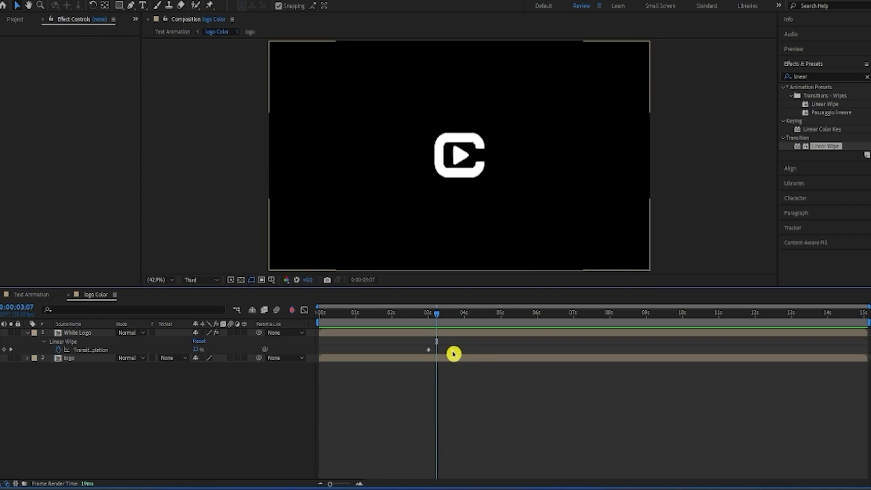
{"action": "left_click_drag", "start_coordinate": [453, 354], "coordinate": [496, 359]}
Step: Apply Easy Ease to both of White Logo's Transition Completion keyframes and preview the wipe
{"action": "left_click", "coordinate": [432, 314]}
{"action": "left_click_drag", "start_coordinate": [414, 344], "coordinate": [523, 354]}
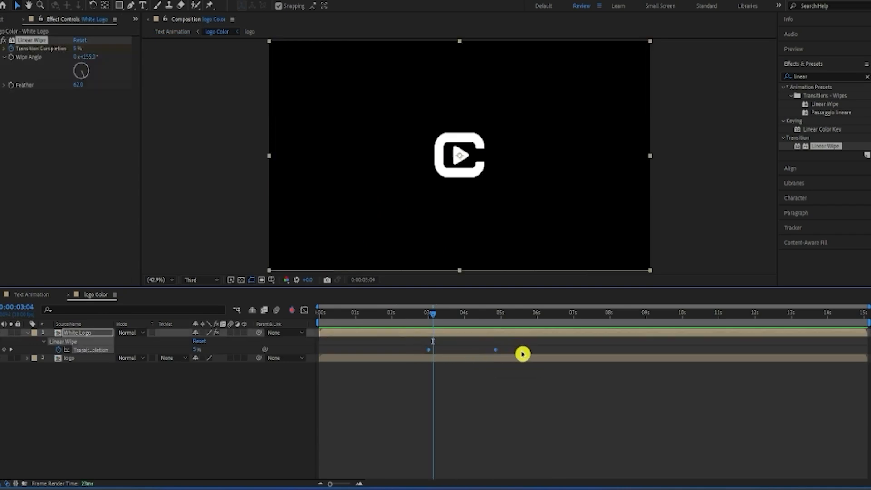
{"action": "key", "text": "F9"}
{"action": "left_click_drag", "start_coordinate": [434, 318], "coordinate": [424, 328]}
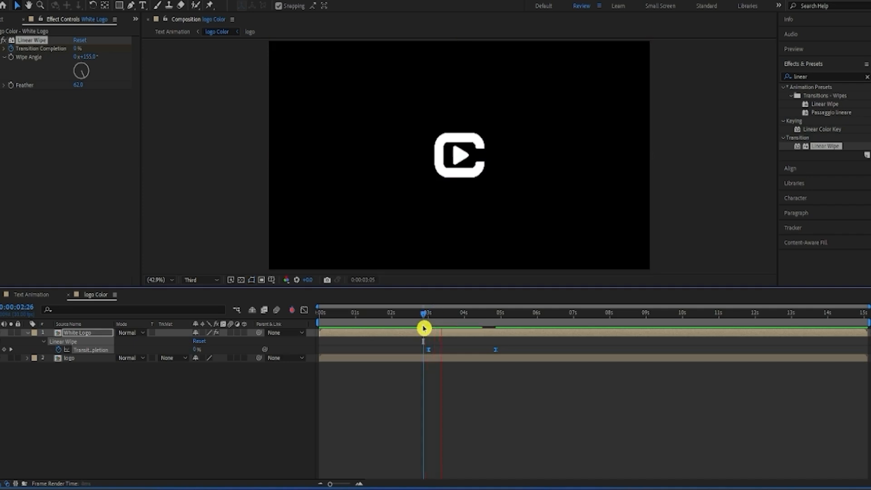
{"action": "key", "text": "space"}
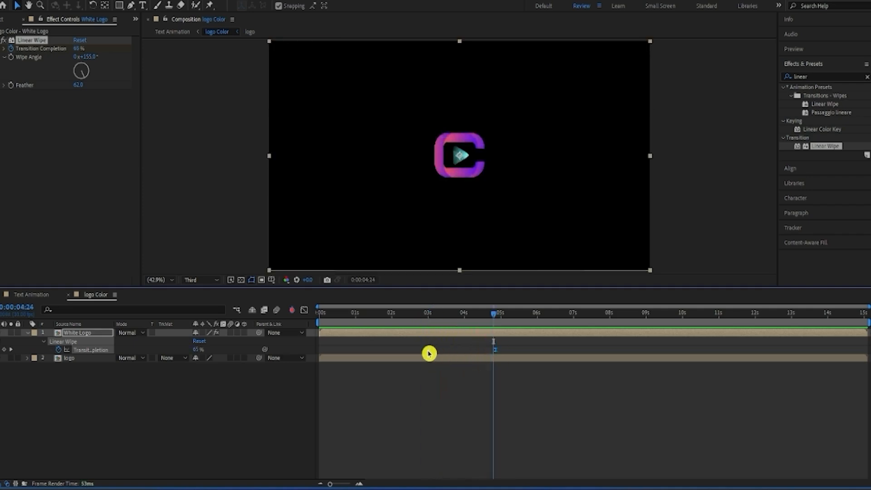
Step: Move White Logo's first wipe keyframe to about 0:00:02:17 and preview the color reveal in the Text Animation composition
{"action": "left_click_drag", "start_coordinate": [429, 353], "coordinate": [412, 355]}
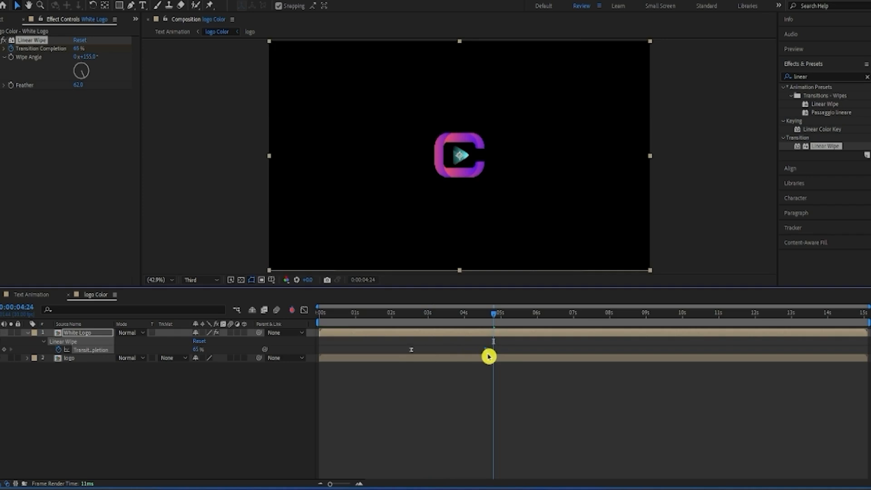
{"action": "left_click", "coordinate": [29, 295]}
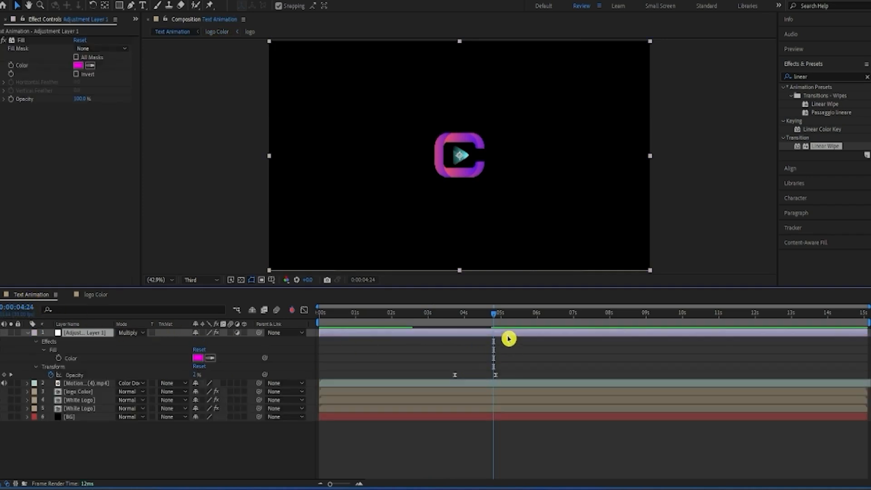
{"action": "left_click_drag", "start_coordinate": [493, 338], "coordinate": [440, 341]}
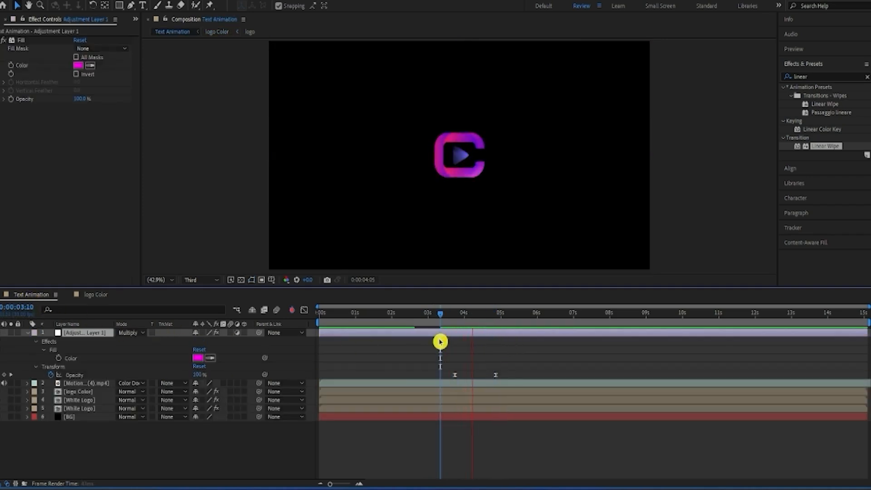
{"action": "key", "text": "space"}
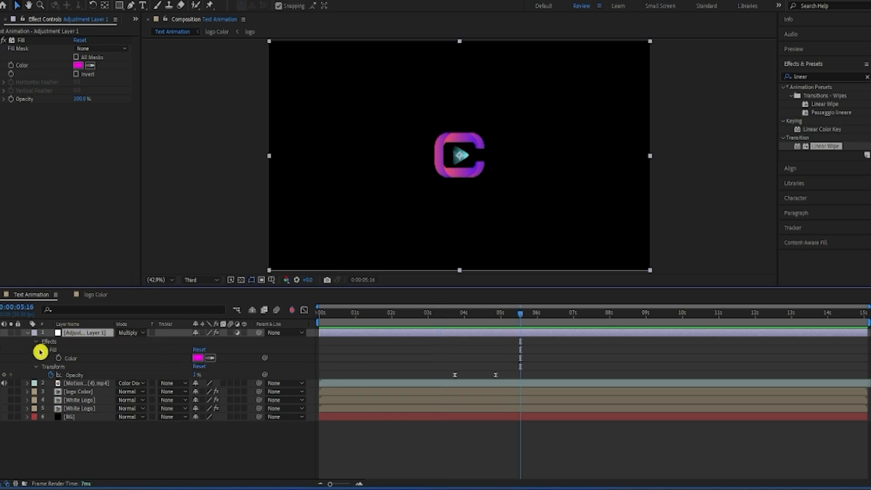
Step: Collapse Adjustment Layer 1's properties and play the Text Animation composition from the start
{"action": "left_click", "coordinate": [28, 332]}
{"action": "key", "text": "Home"}
{"action": "key", "text": "space"}
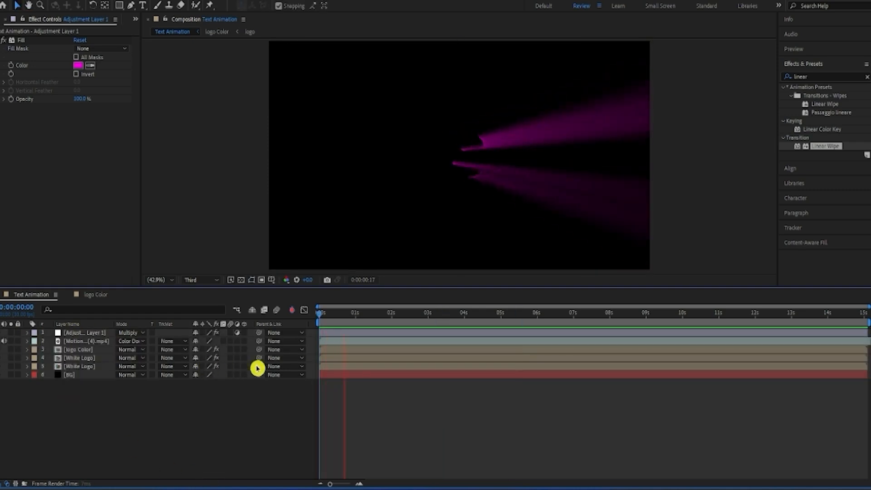